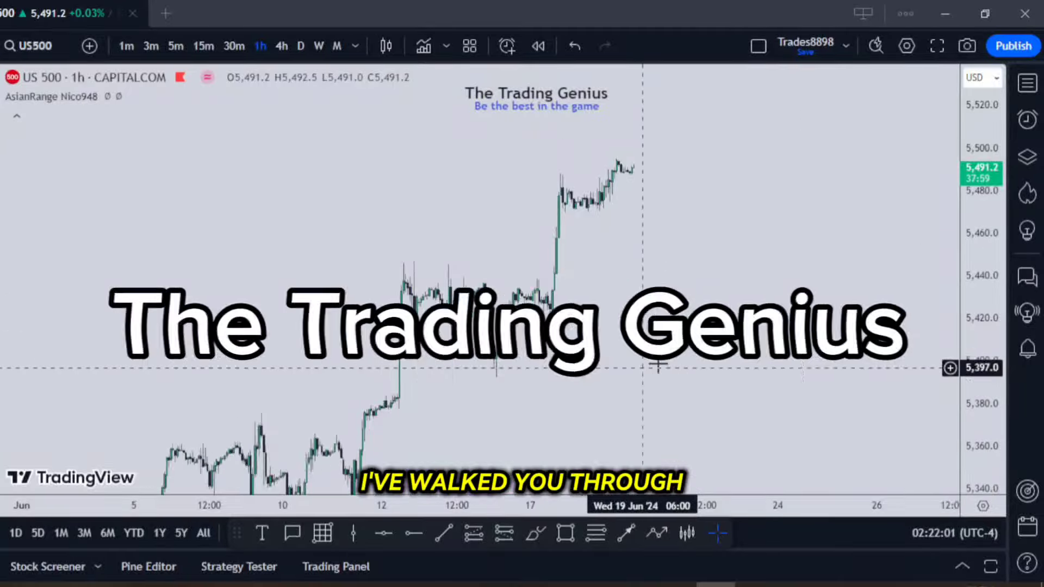
Draw a horizontal ray from the 12 June 15:00 high at about 5,446.9 and apply the "buyside liquidity" template
scroll(669, 366, "up", 5)
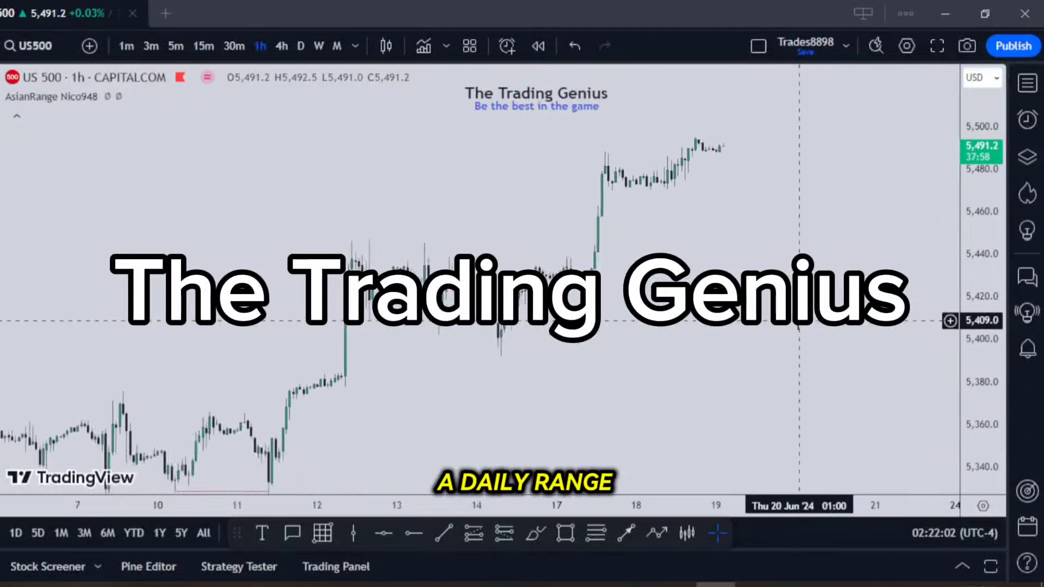
left_click(444, 533)
left_click(414, 530)
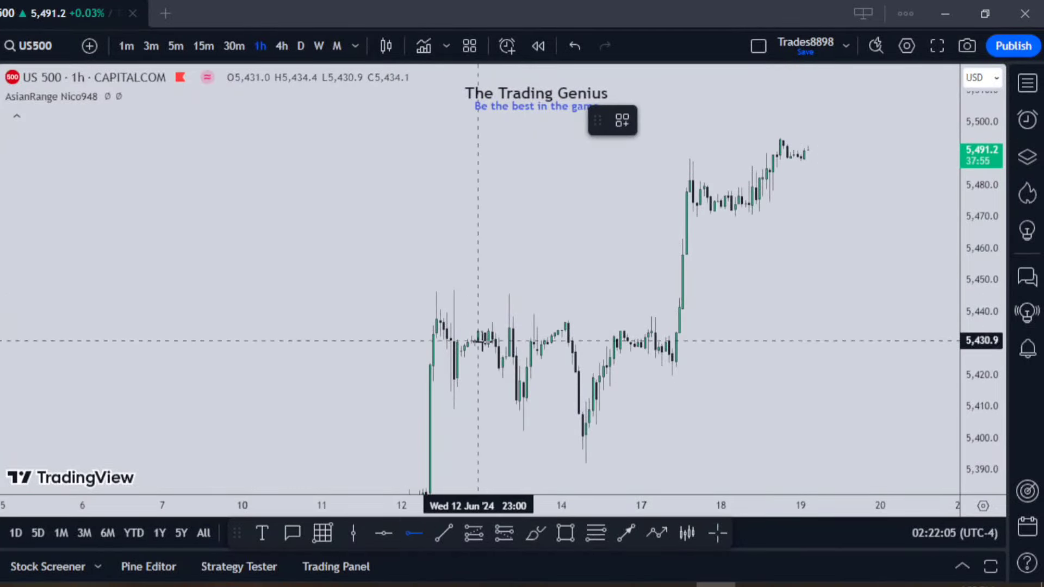
left_click(454, 290)
left_click(653, 121)
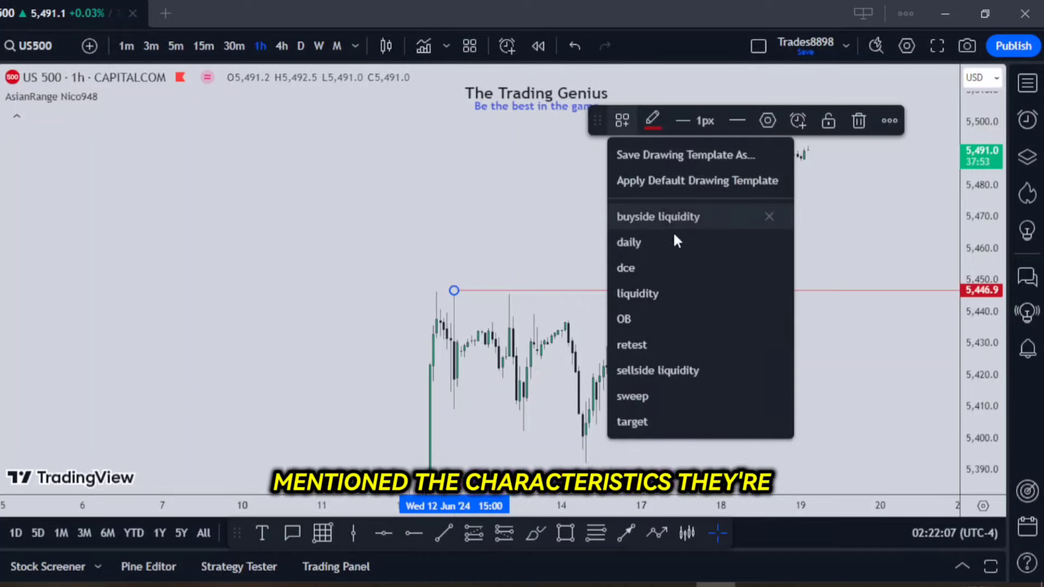
left_click(671, 217)
Place a callout pointing just above the buyside liquidity line, near the 17 June breakout, with its text box above the consolidation
scroll(699, 383, "up", 3)
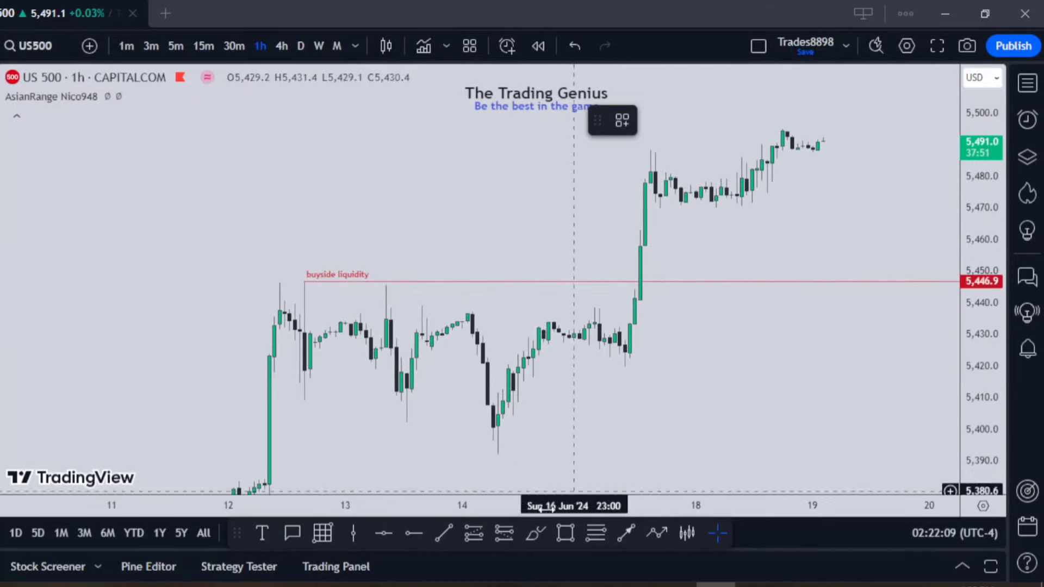
left_click(293, 533)
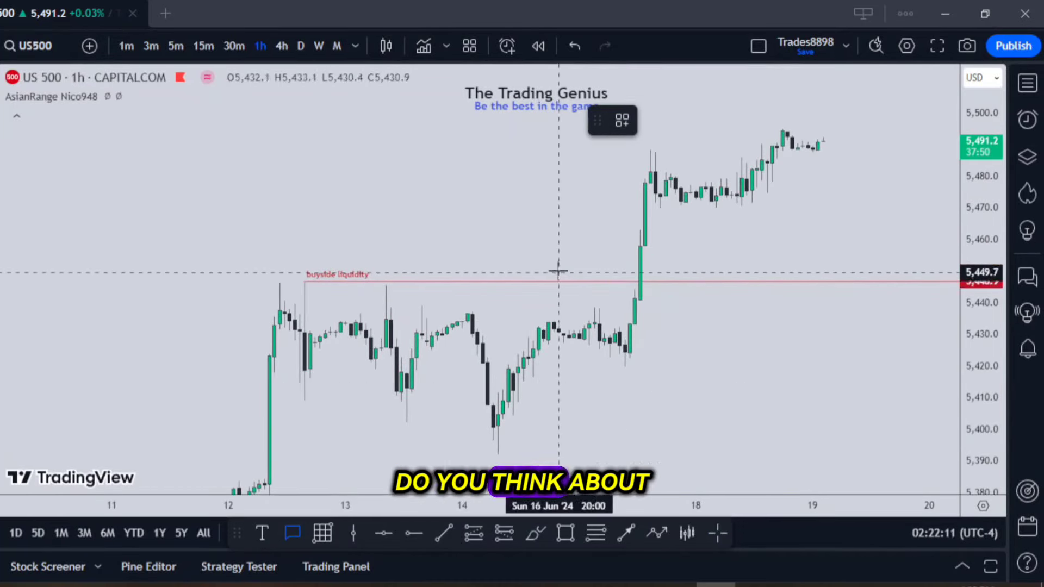
left_click(600, 266)
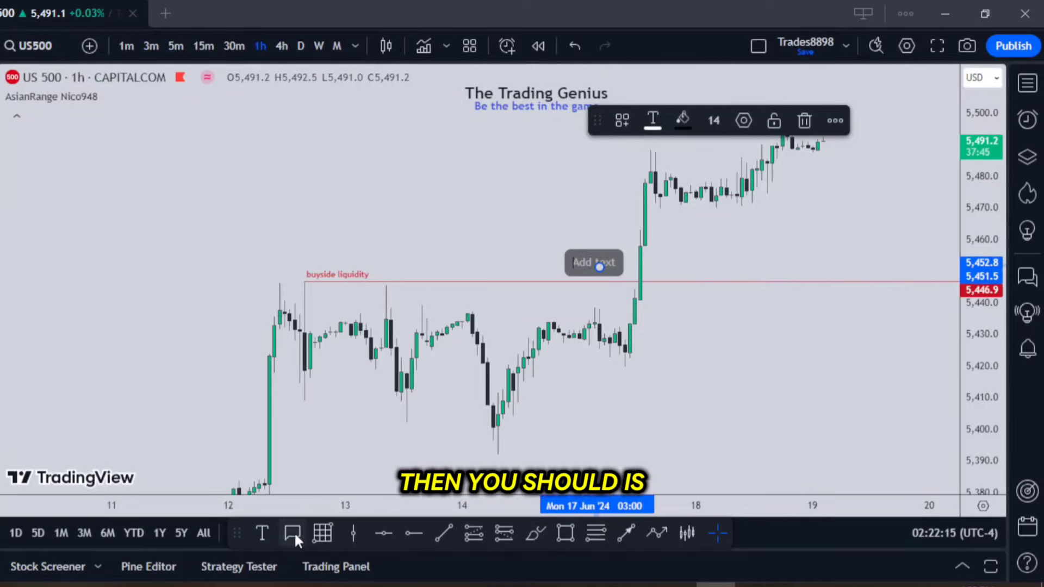
left_click_drag(600, 267, 506, 223)
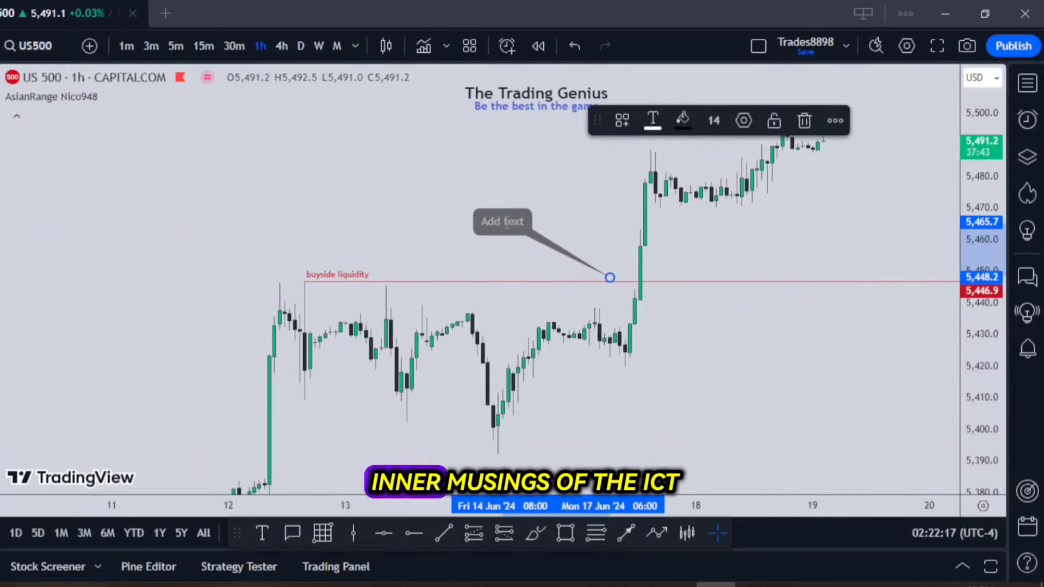
Enter "this move from previous day when price close above this high" in the breakout callout
type("this movie")
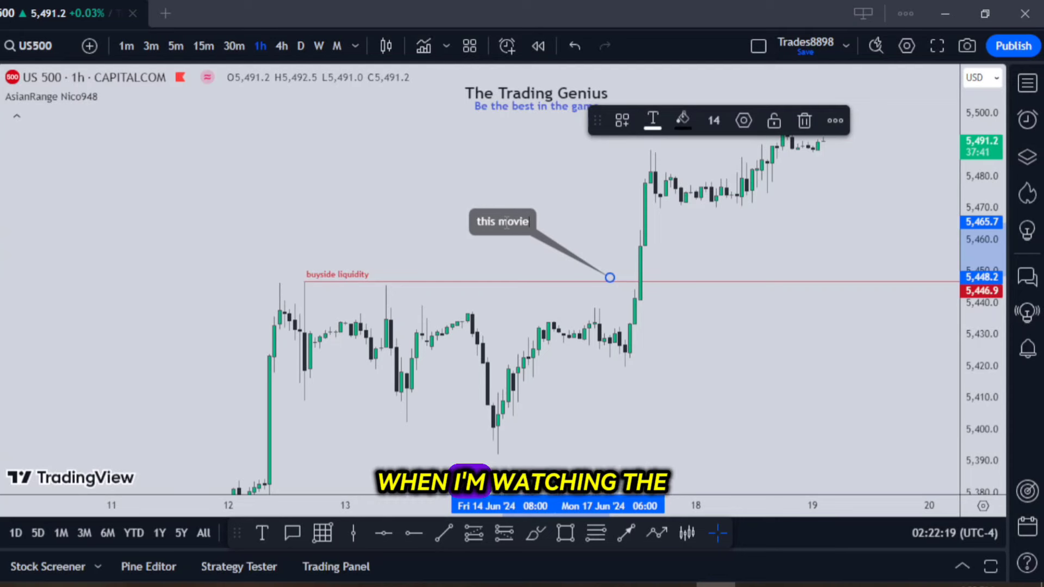
key("BackSpace")
key("BackSpace")
type("e from")
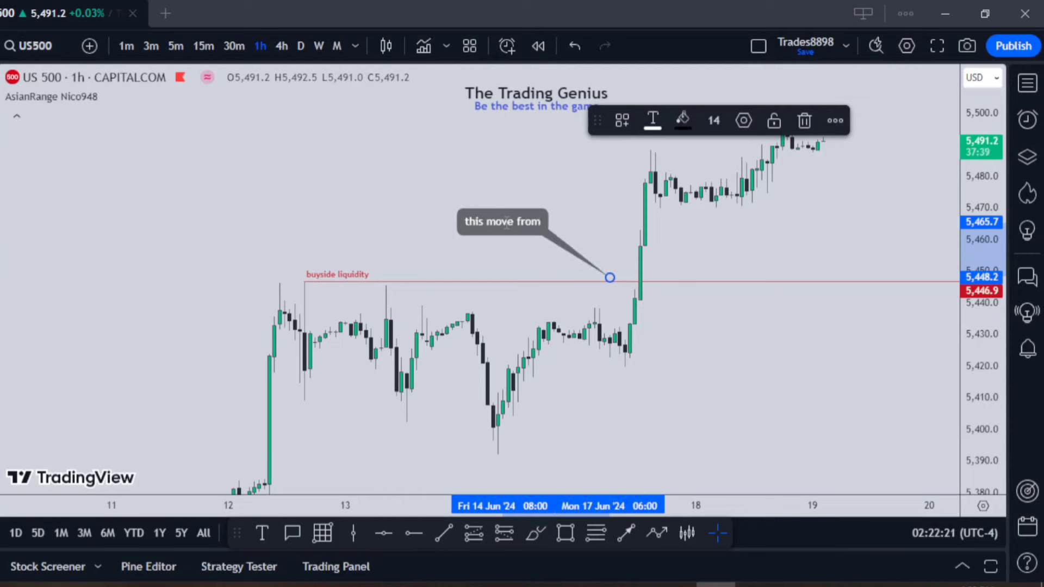
type(" previous d")
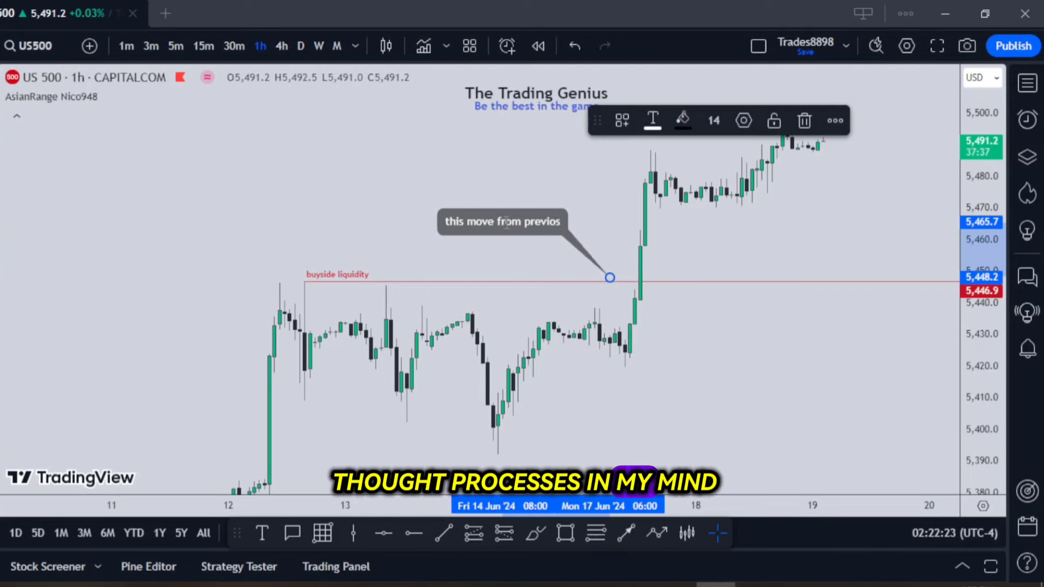
type("ay")
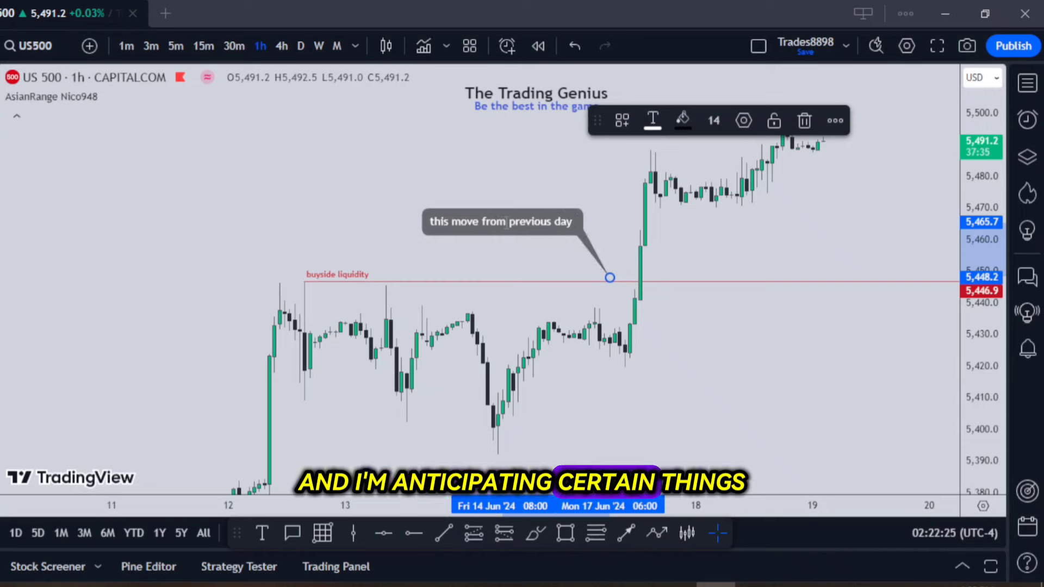
type(" when")
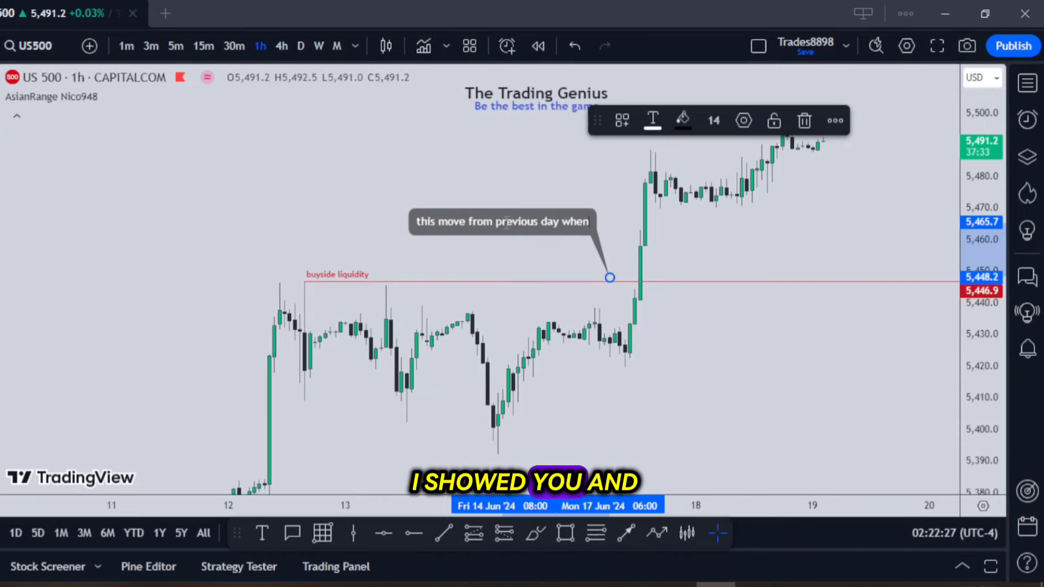
type(" price")
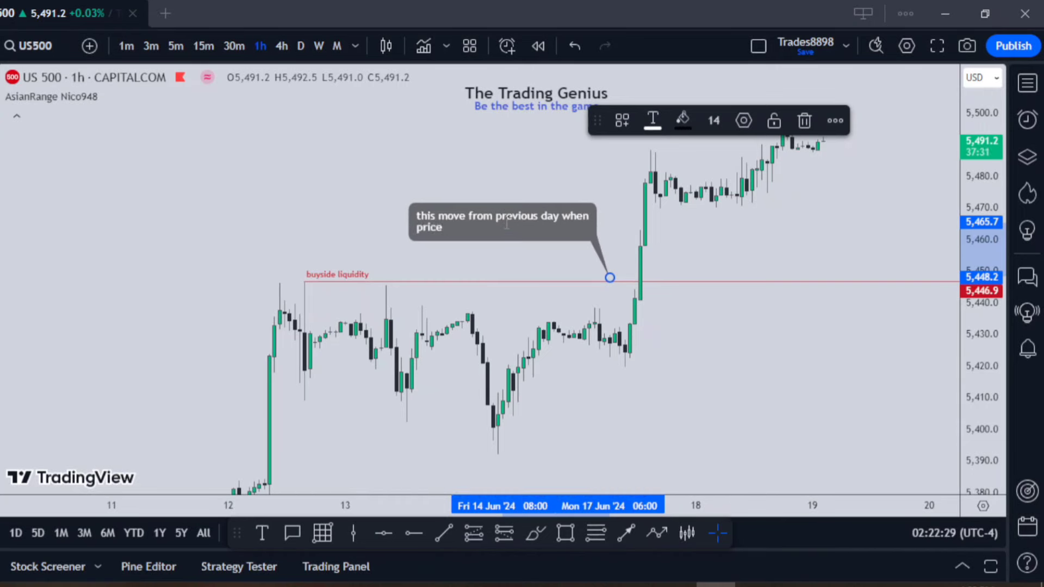
type(" close above this high")
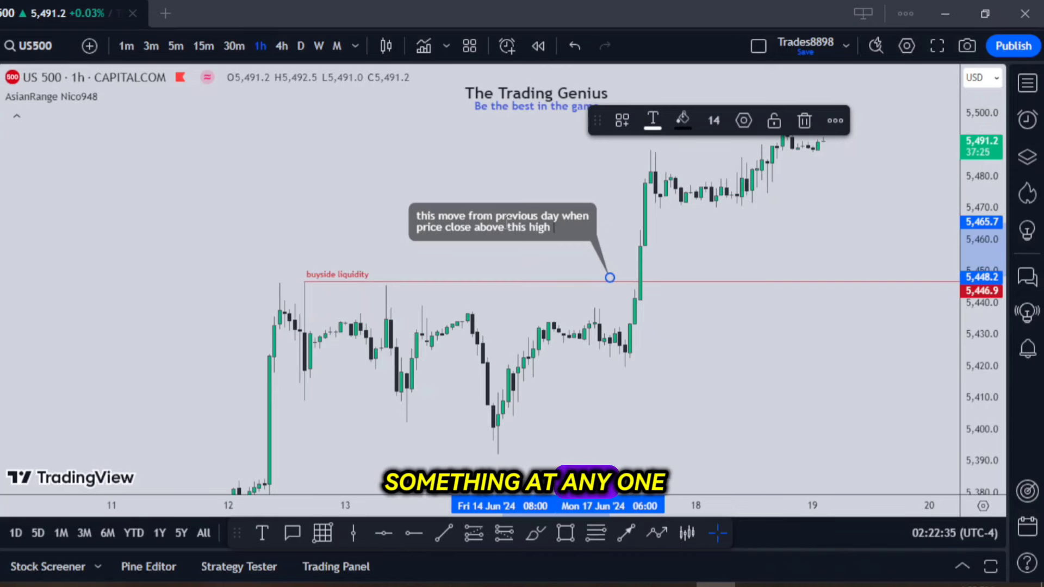
Complete the callout text with "very bullish letting us knows that price still want to go higher."
type("v")
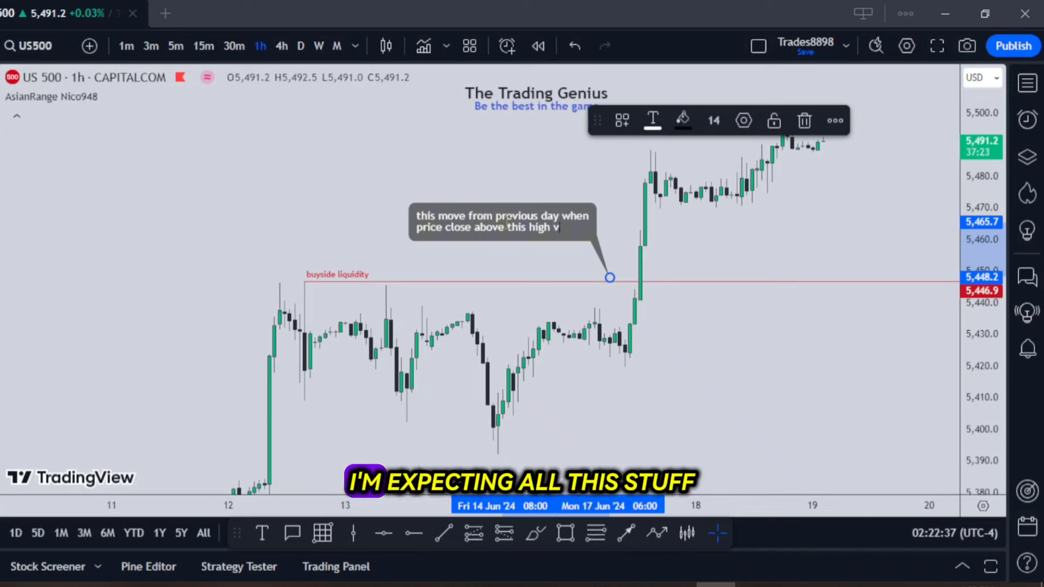
type("ery")
key("Return")
type("b")
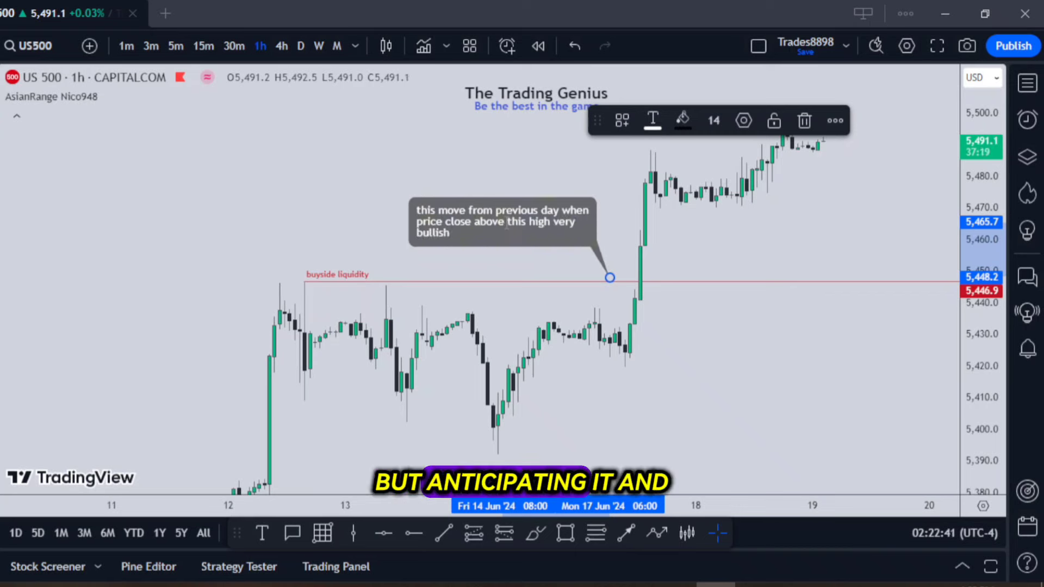
type("ullish ")
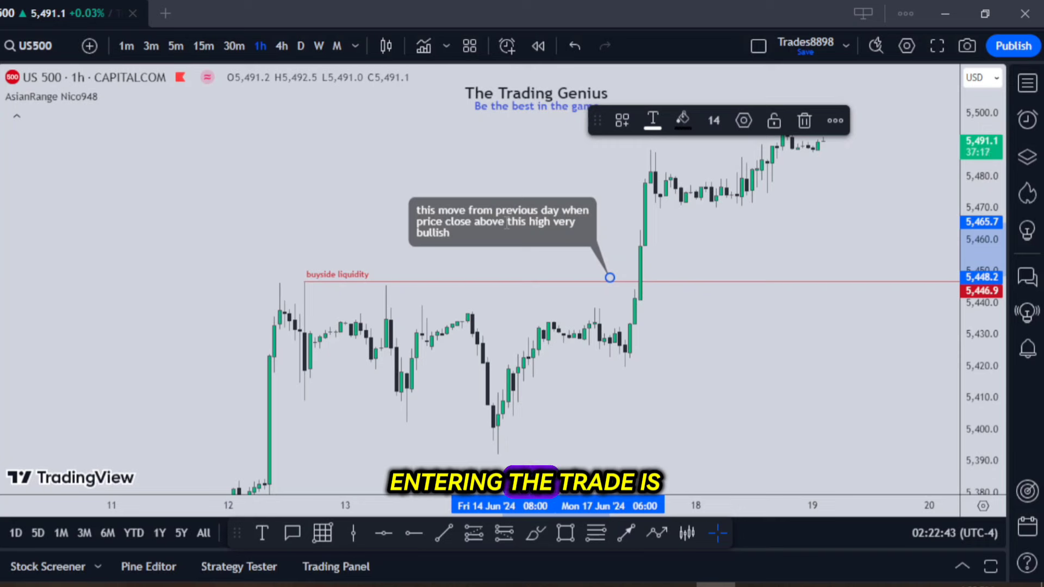
type("letting us knows")
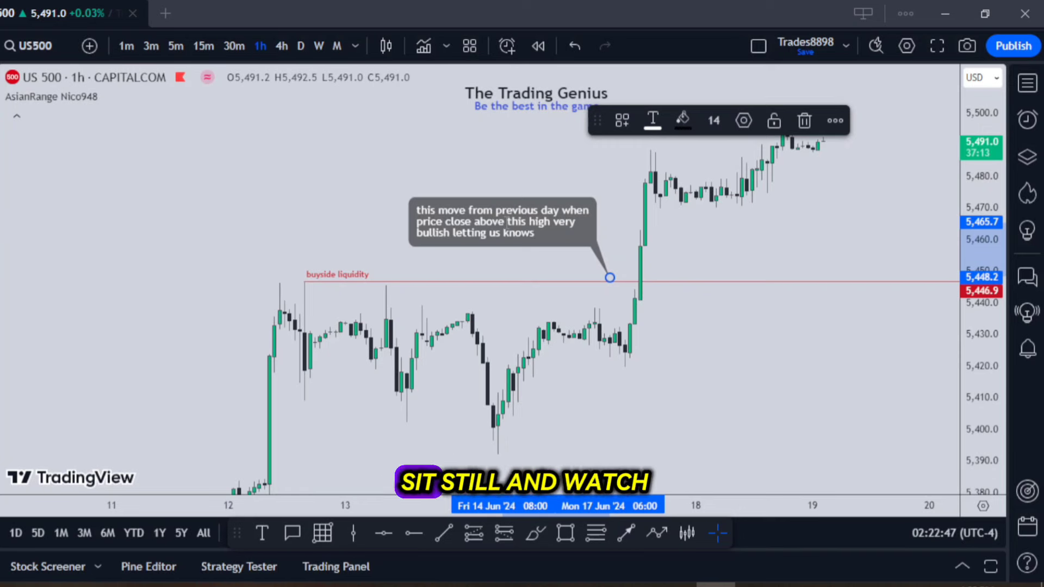
type(" that pr")
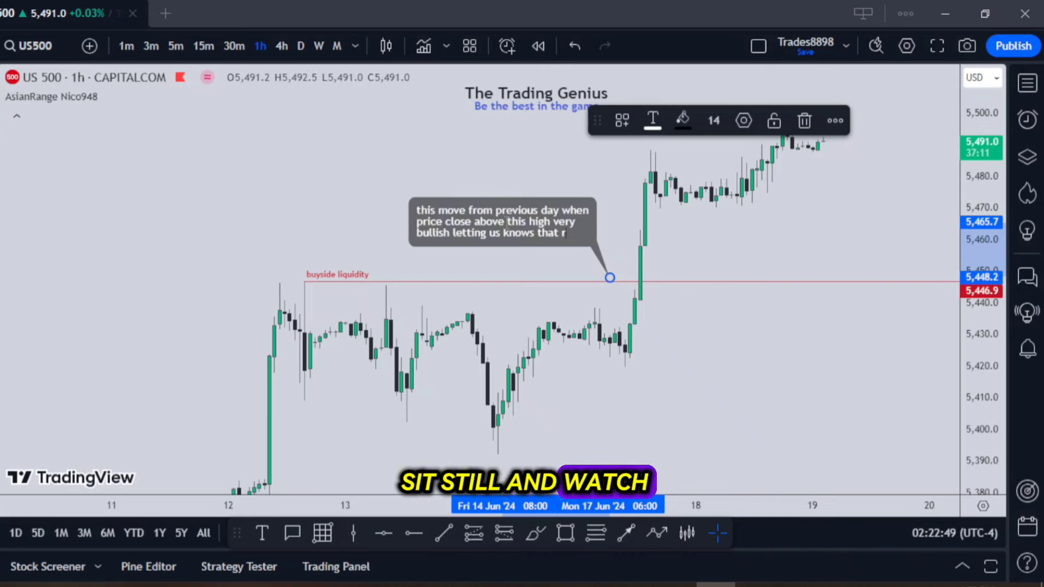
type("ice")
key("Return")
type("sti")
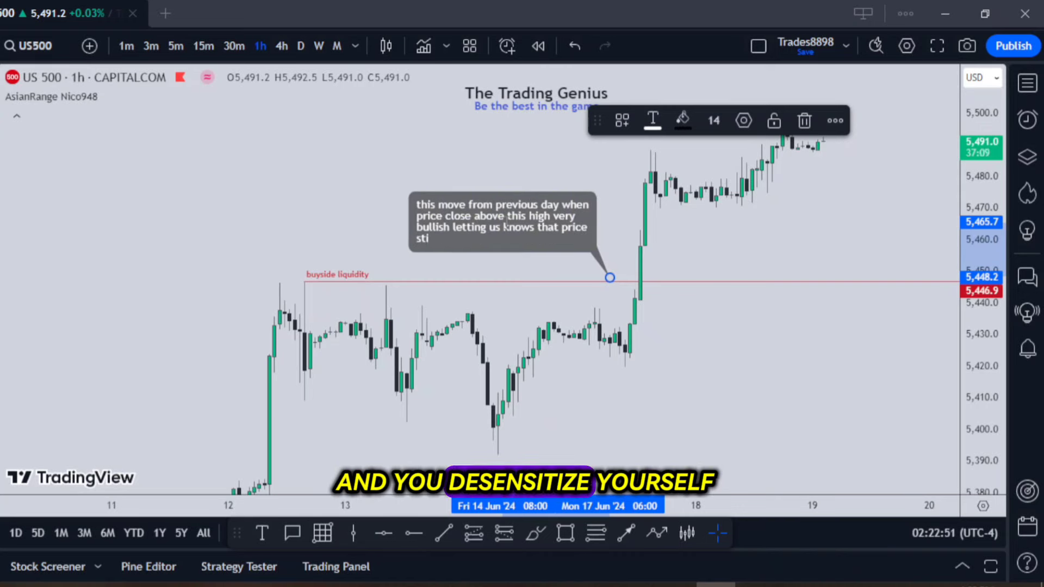
type("ll want to g")
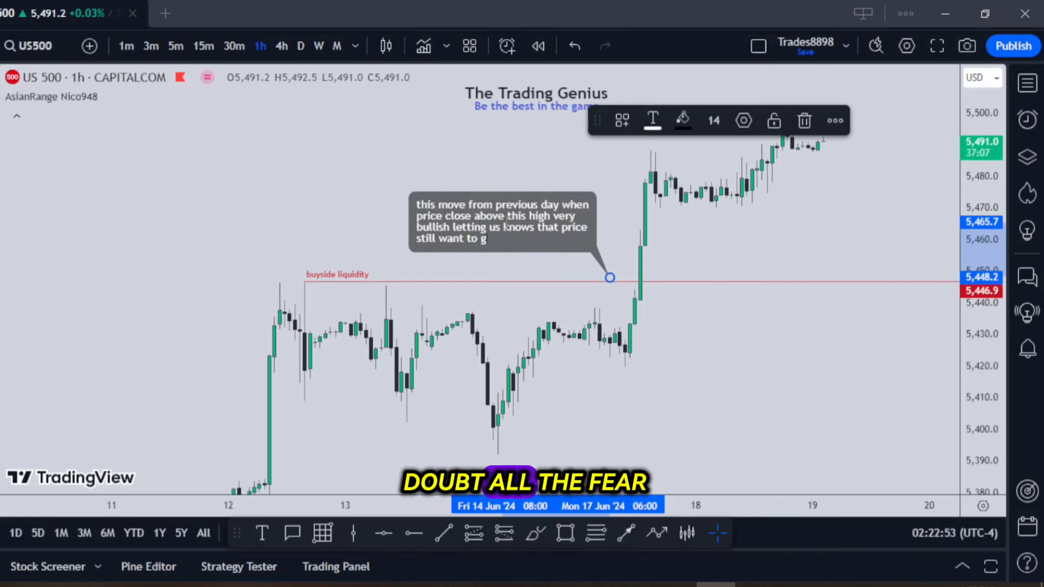
type("o higher.")
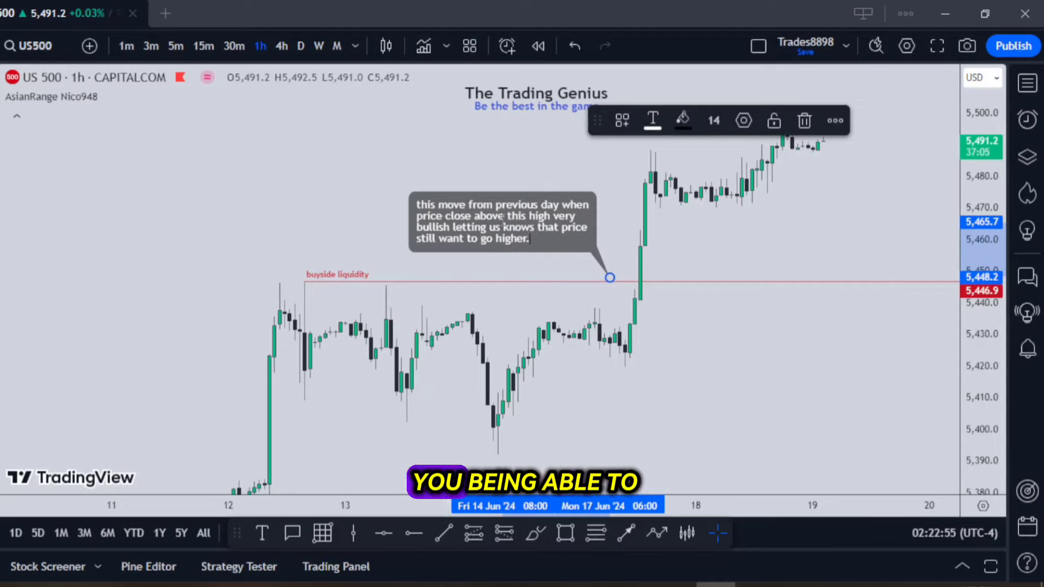
left_click(859, 223)
Switch the US500 chart to the 15-minute timeframe
scroll(860, 270, "up", 3)
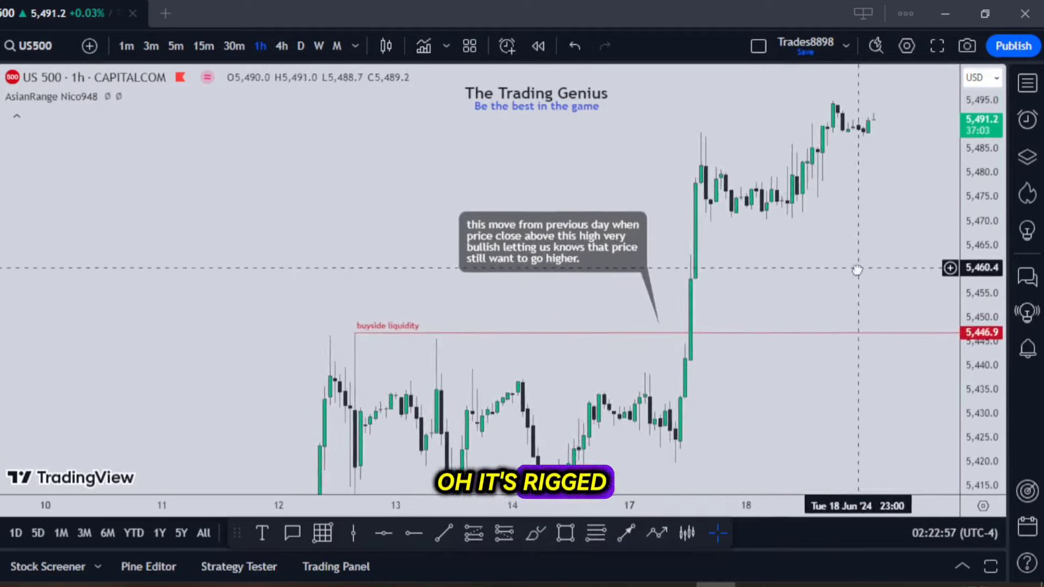
left_click(202, 45)
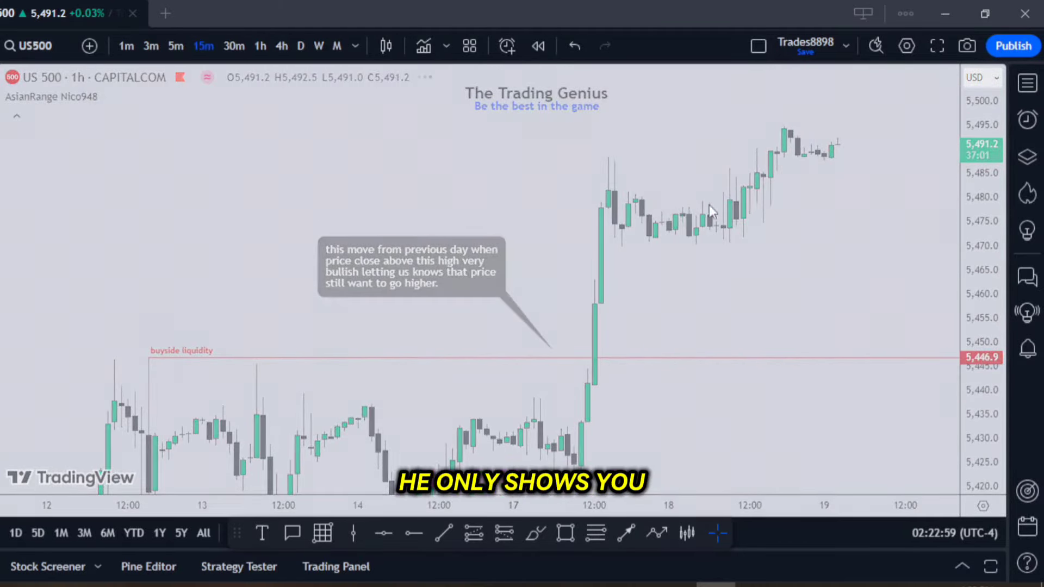
scroll(727, 228, "down", 3)
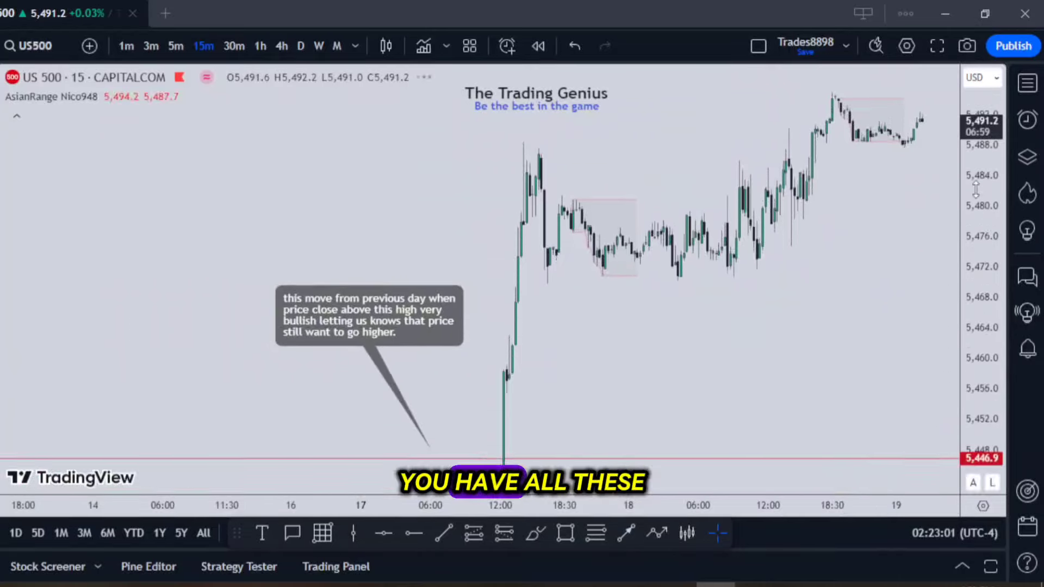
scroll(777, 311, "up", 3)
left_click(242, 351)
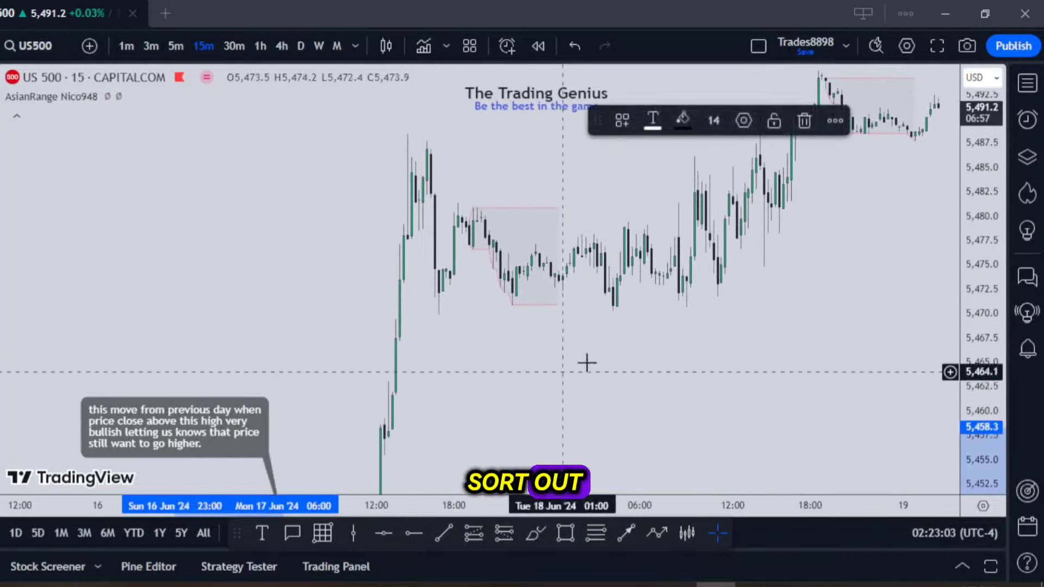
left_click(588, 361)
Draw a light purple rectangle over the gap between about 5,473.2 and 5,469.5, spanning 17 June 12:45 to 18 June 12:15
scroll(671, 380, "up", 5)
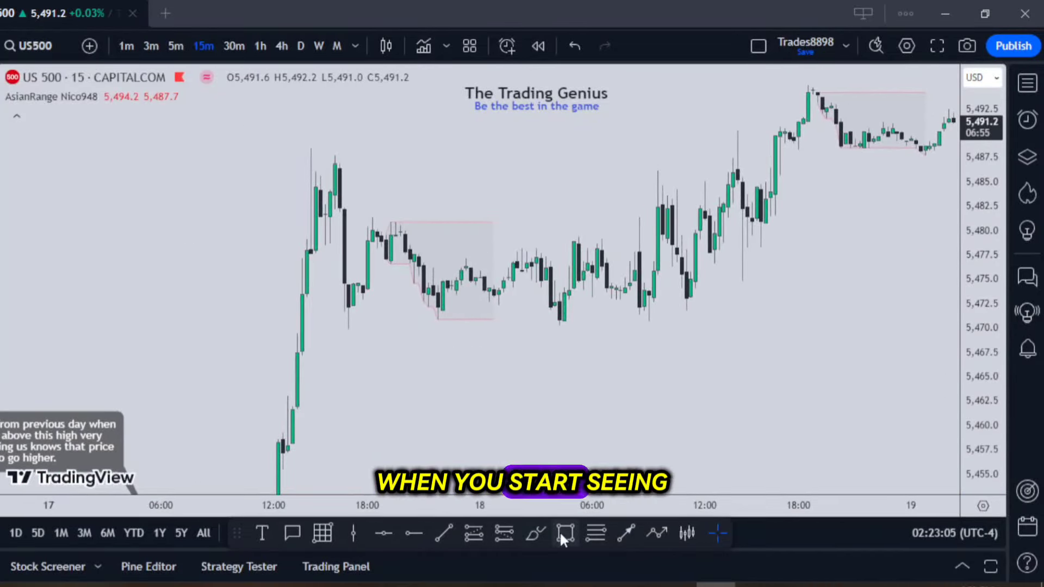
left_click(565, 534)
left_click(298, 297)
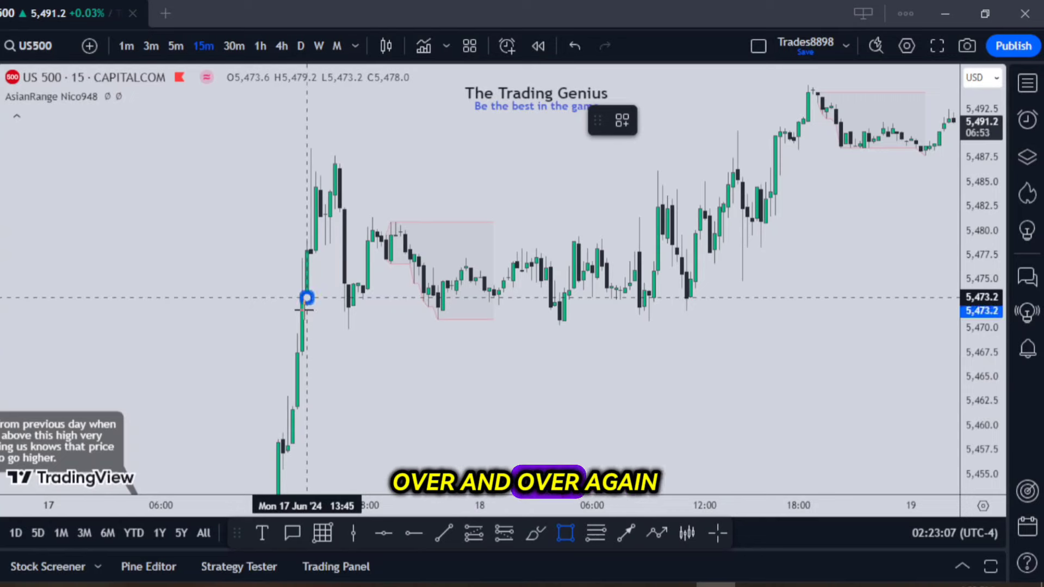
left_click(298, 334)
mouse_move(298, 315)
left_mouse_down()
mouse_move(738, 315)
mouse_move(710, 315)
left_mouse_up()
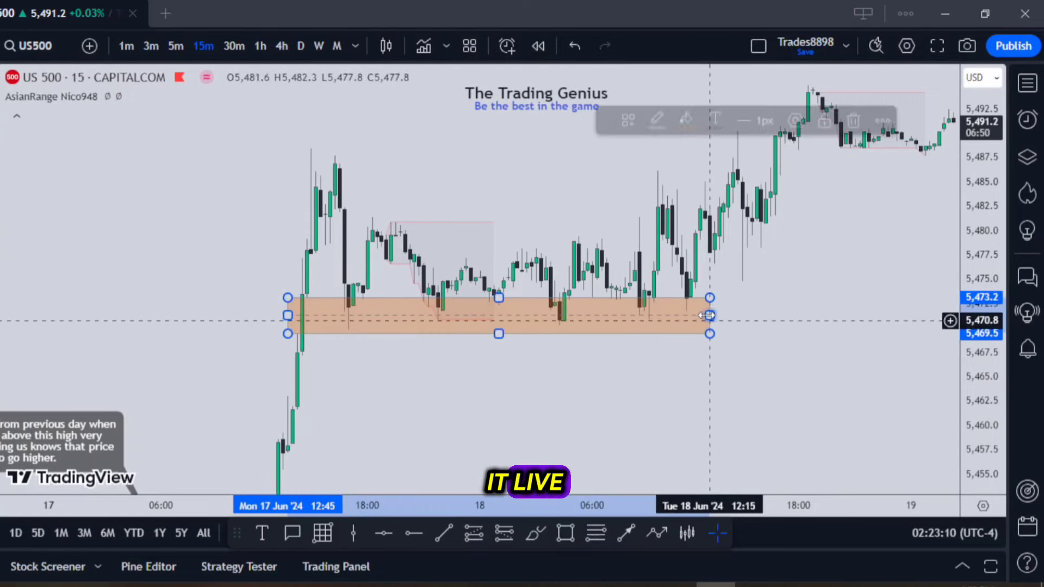
left_click(684, 119)
left_click(721, 328)
Add a callout anchored at the start of the purple gap rectangle reading "this 15m fvg got respected multiples time"
left_click_drag(676, 378, 694, 348)
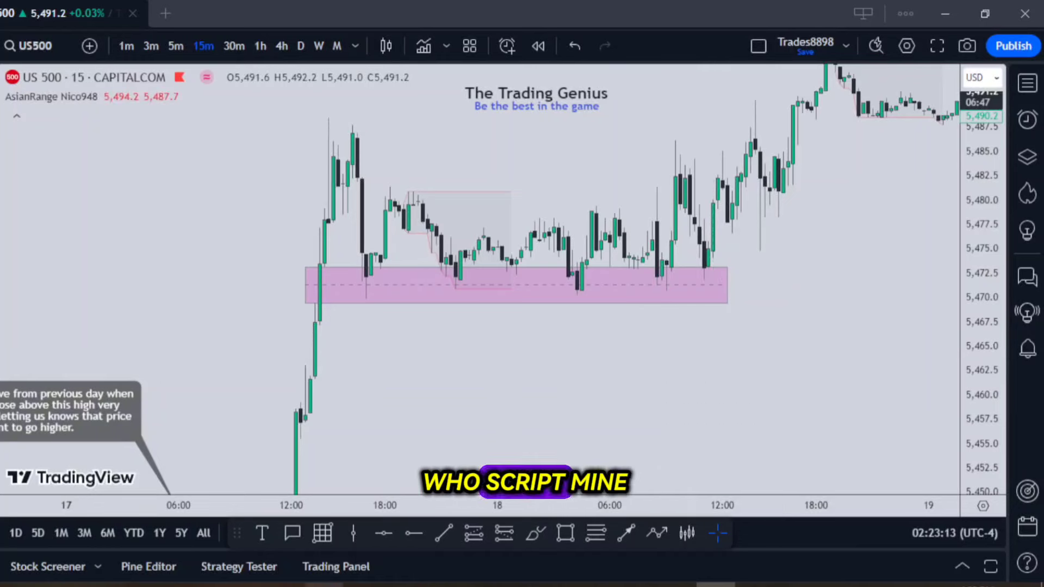
left_click(291, 534)
left_click(310, 288)
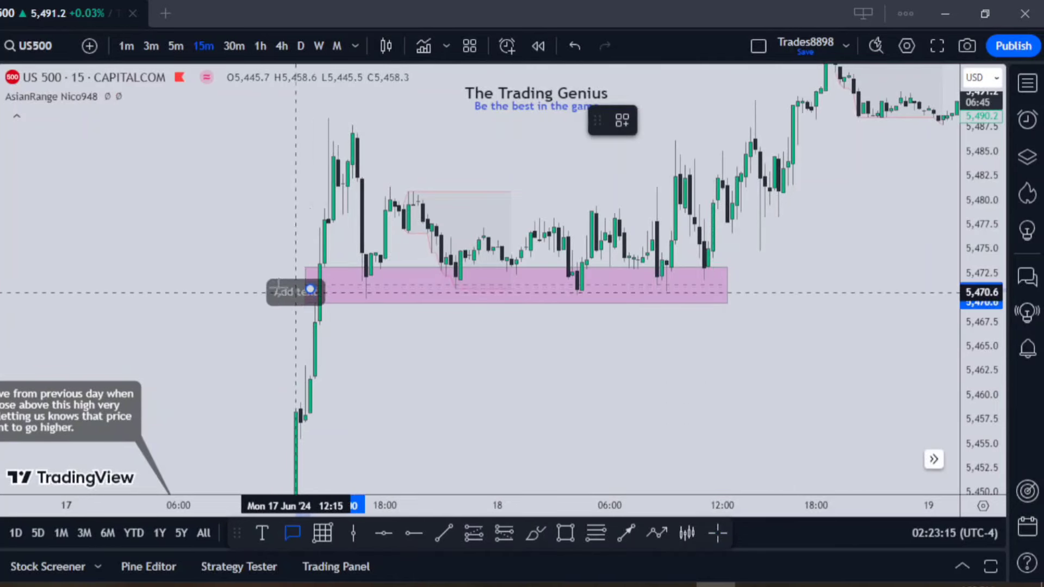
left_click(230, 259)
type("this")
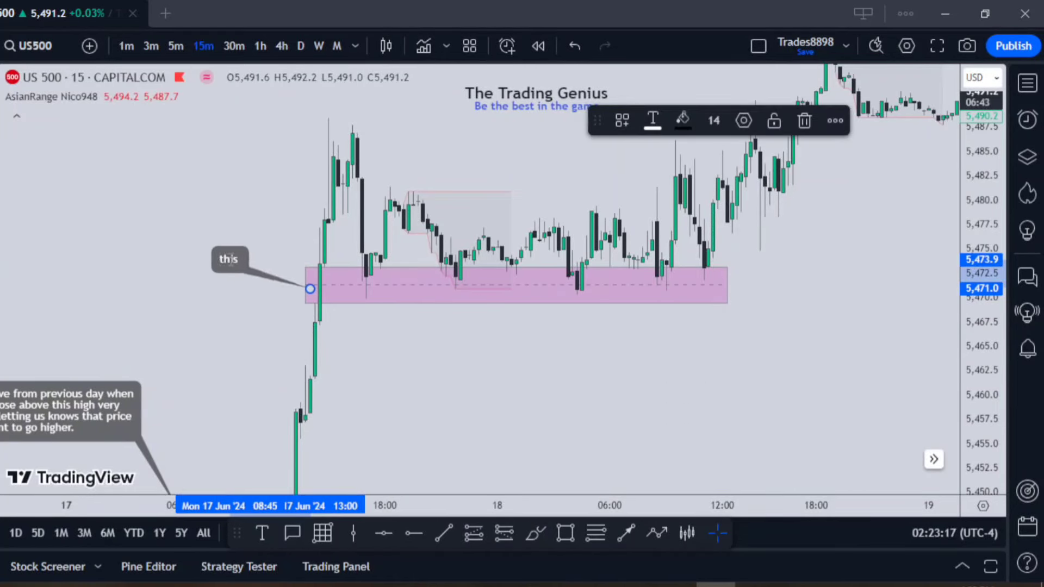
type(" 15")
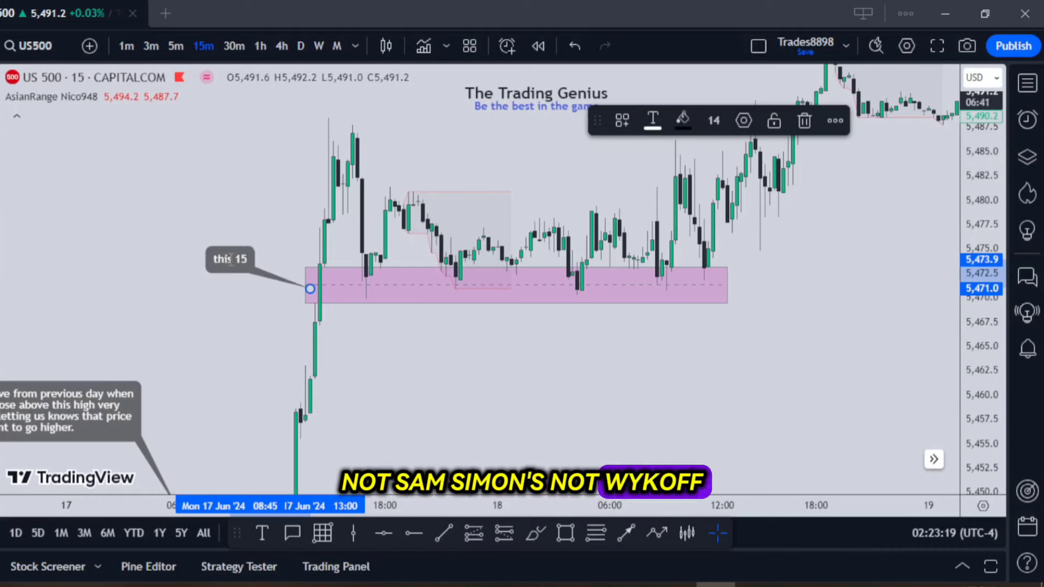
type("m fvg go")
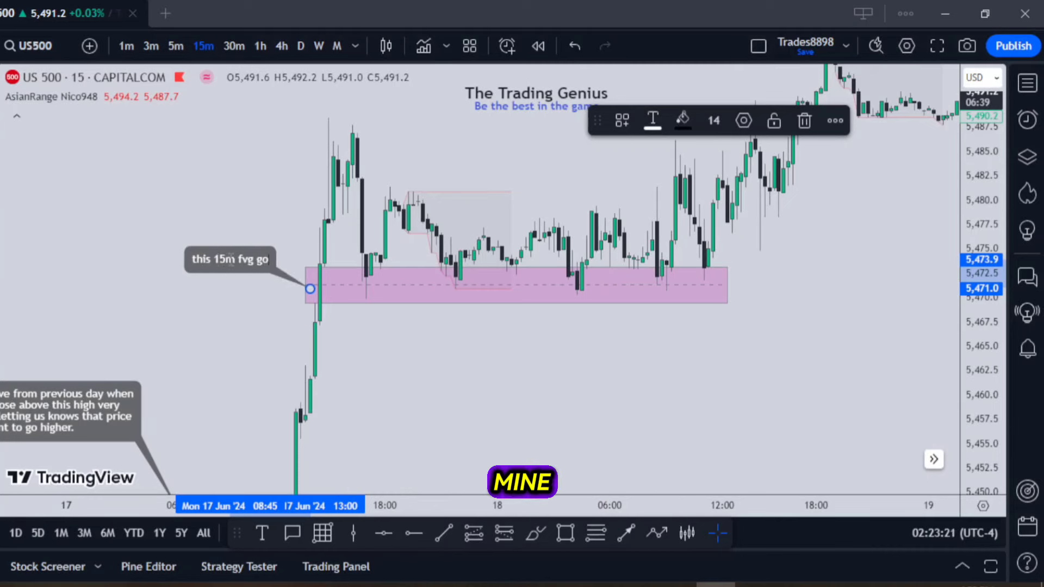
type("t resp")
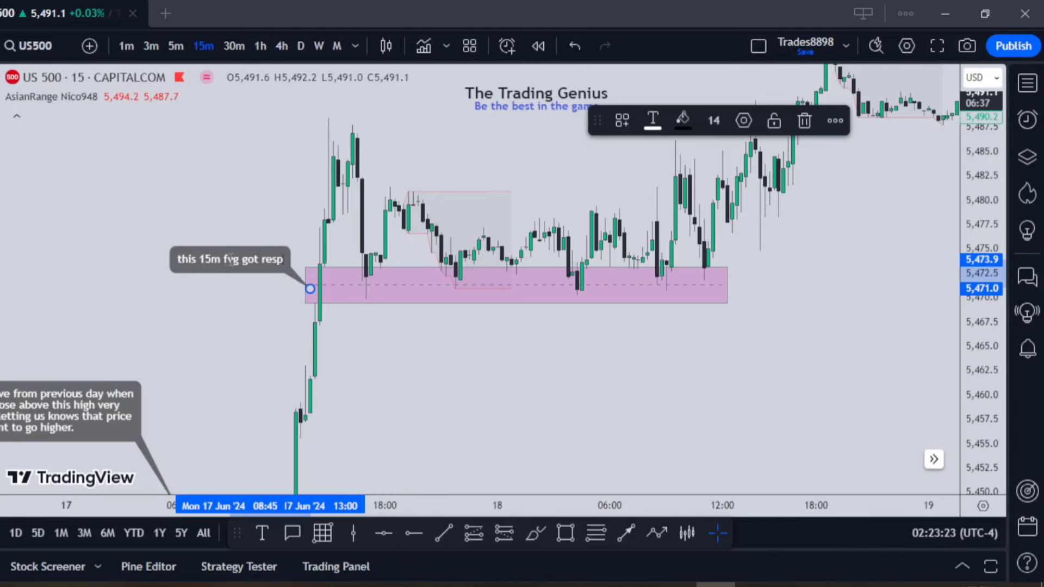
type("ected mu")
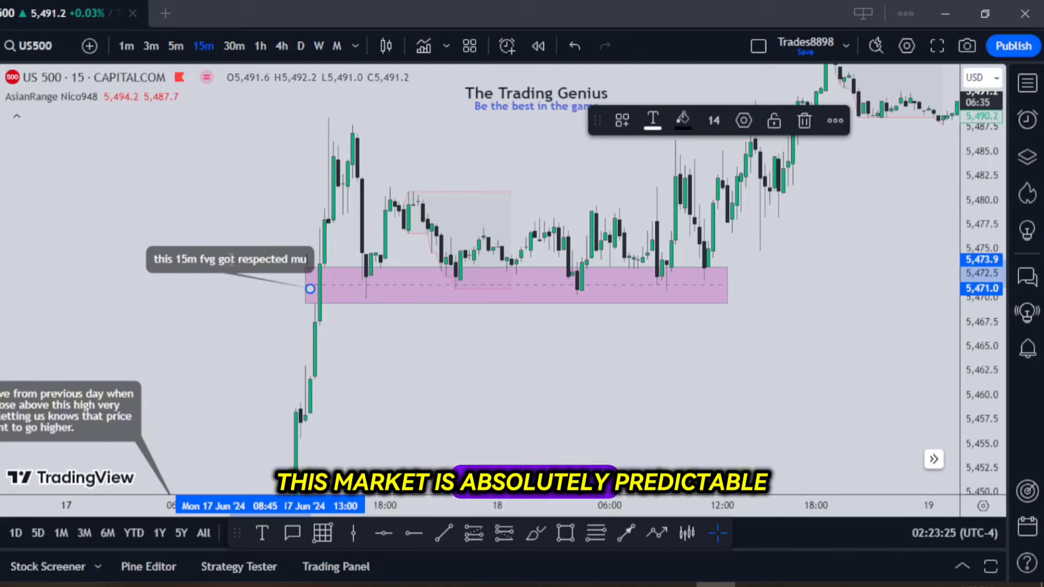
type("l")
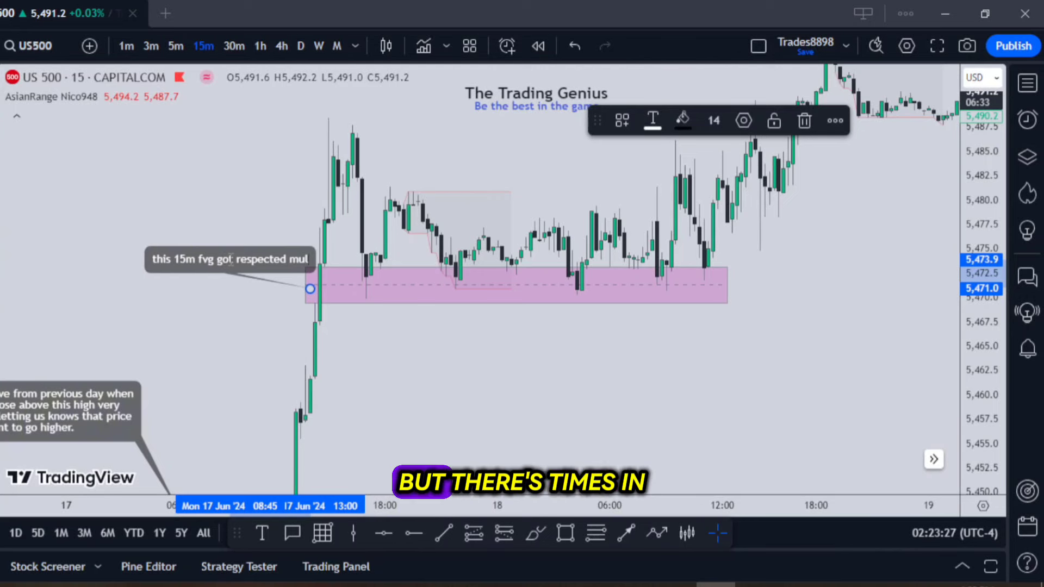
type("tiples")
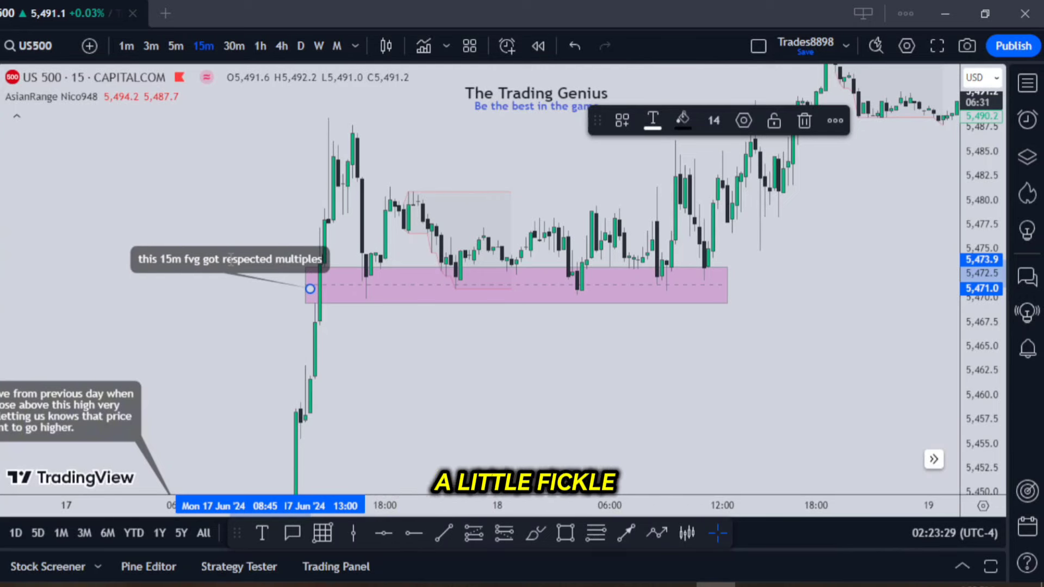
key("Return")
type("time")
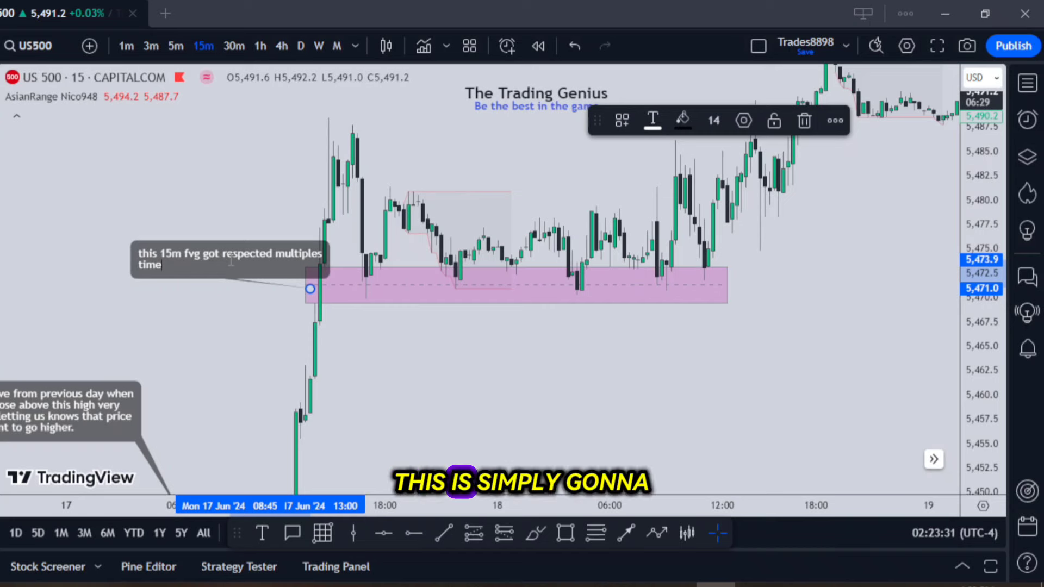
Continue the gap callout's text with "and price seem to can't go through it to the downside. it"
type(" and")
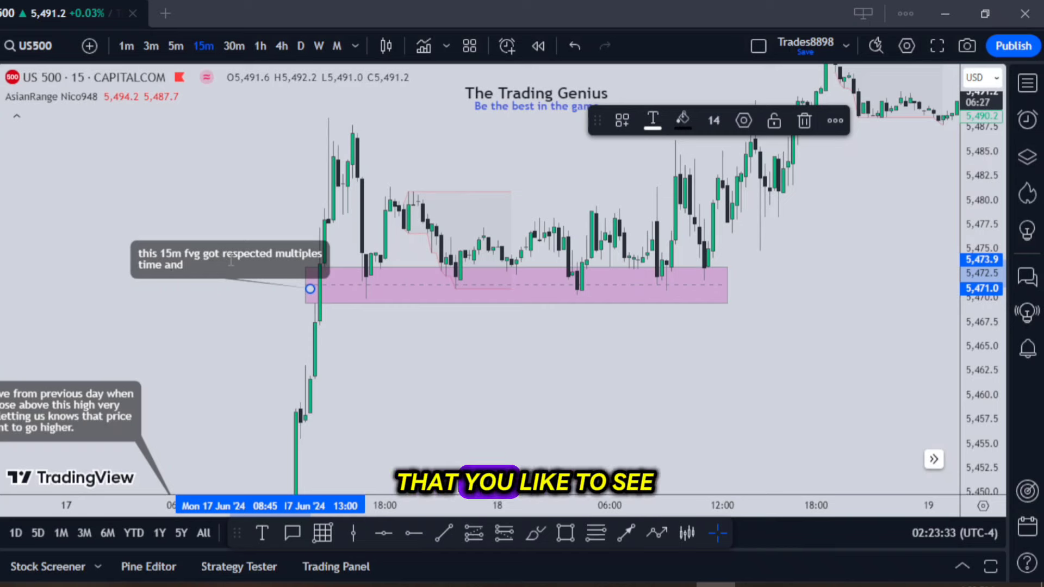
type(" price see")
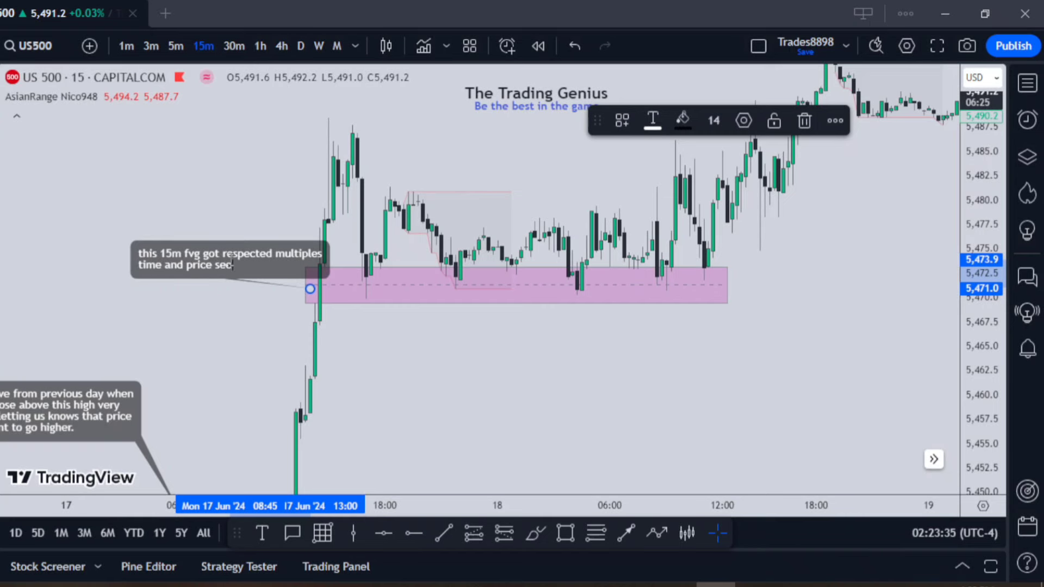
type("m to can't go throu")
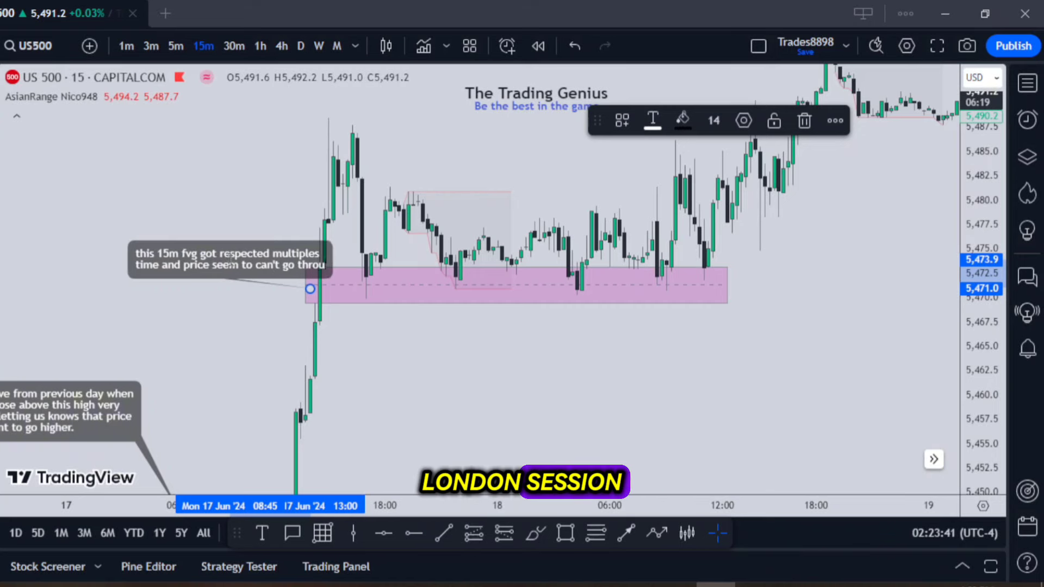
type("gh it to the down")
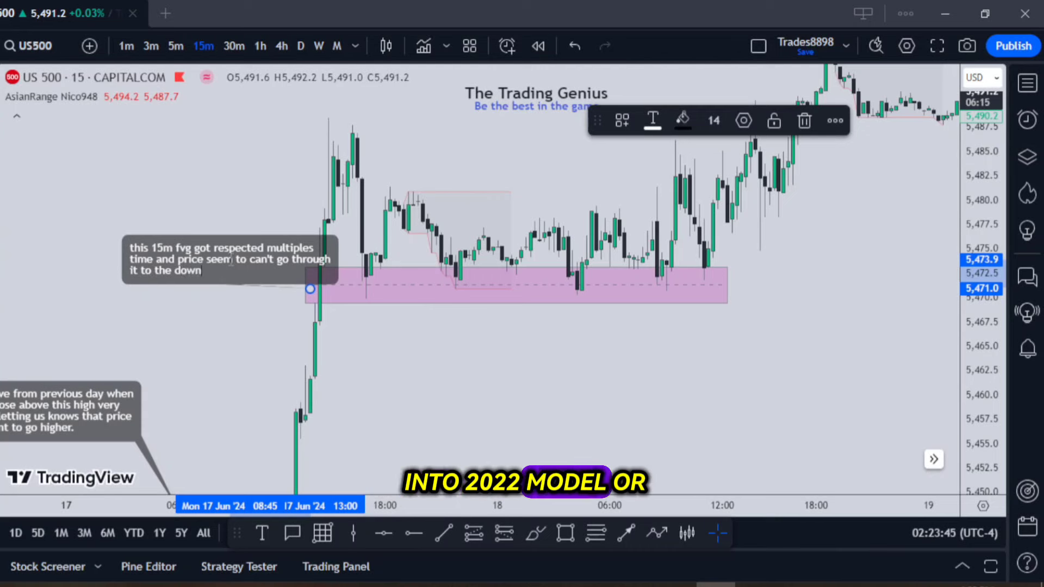
type("side. it")
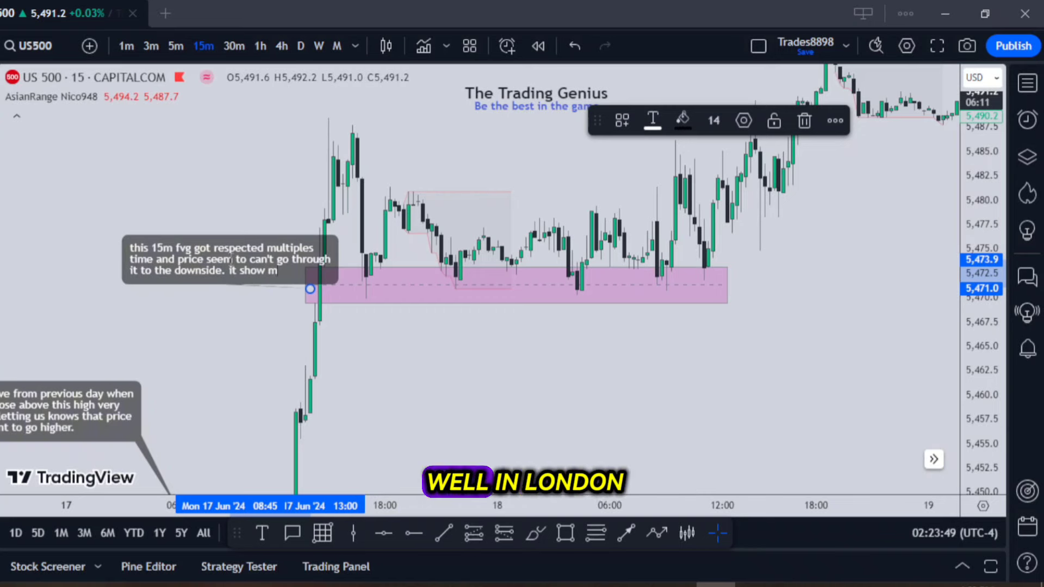
Complete the gap callout with "show us that we want to go higher." and move its box above the gap rectangle
type(" show us th")
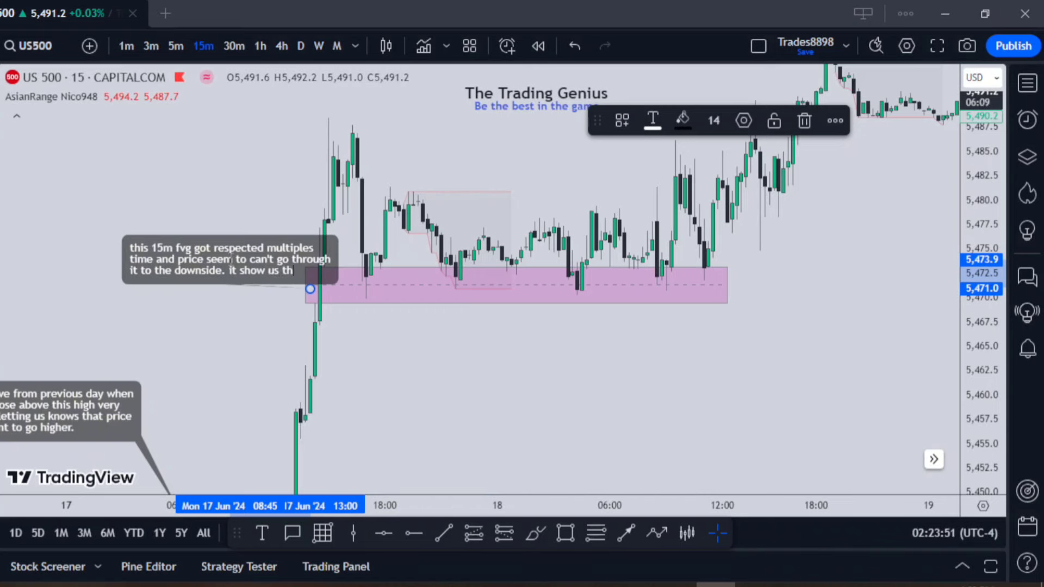
type("at we")
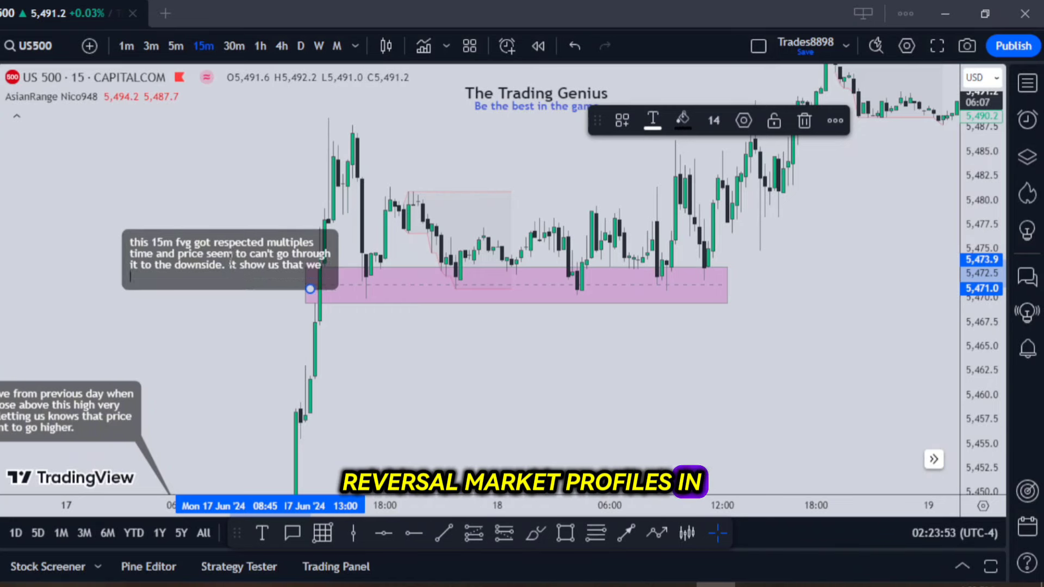
type(" want to go ")
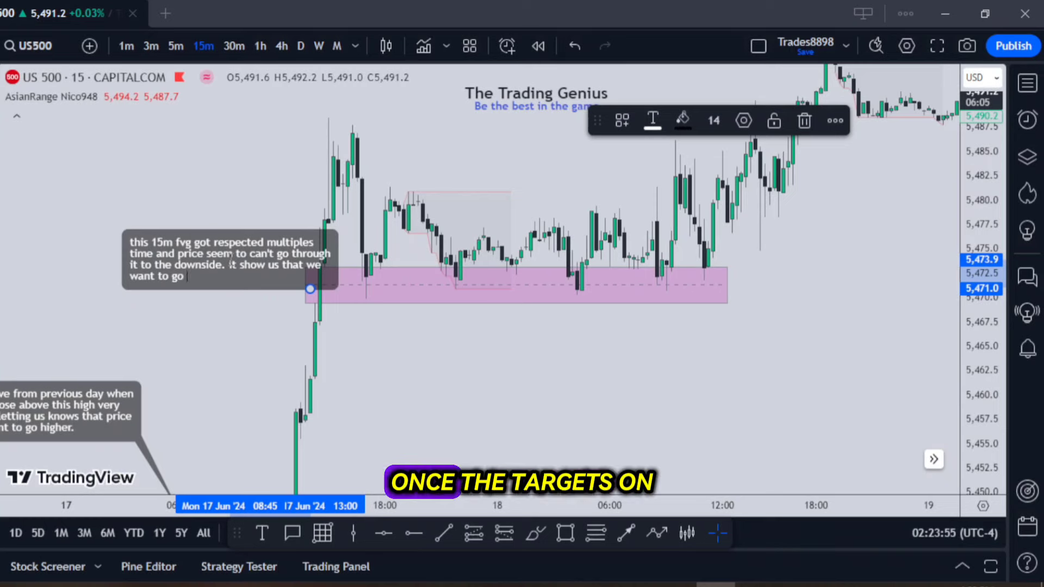
type("higher.")
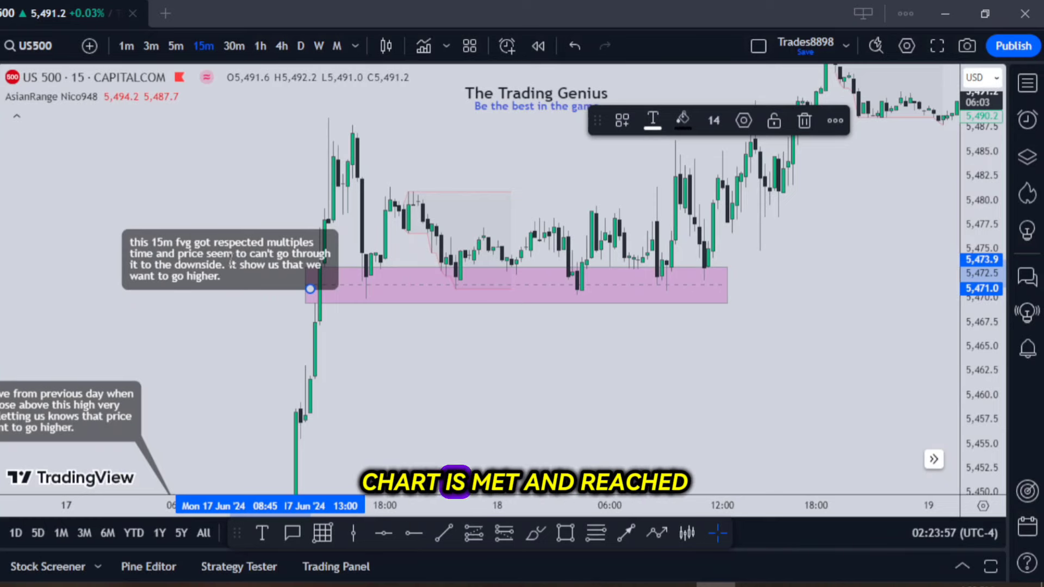
left_click_drag(279, 253, 238, 224)
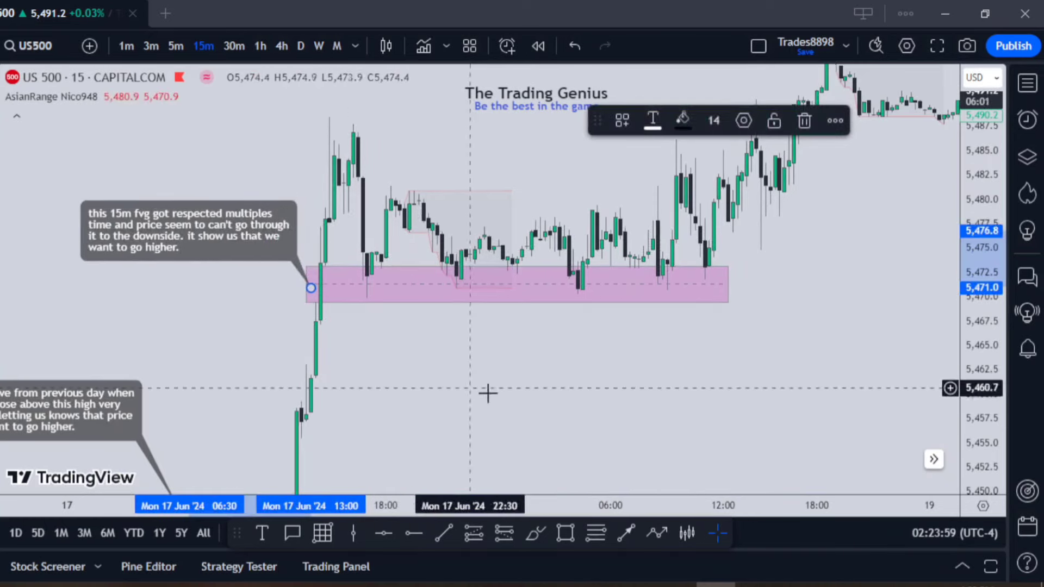
Draw upward orange arrows beneath the 17 June lows at about 16:00 and 22:00, straightening the first one to vertical
left_click(628, 532)
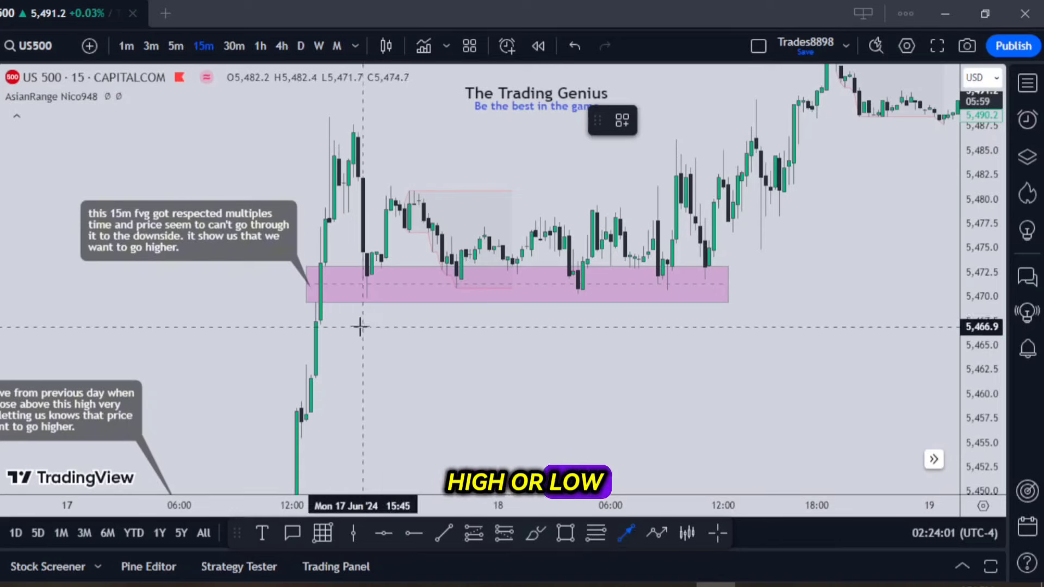
left_click(362, 327)
left_click(367, 305)
left_click(622, 536)
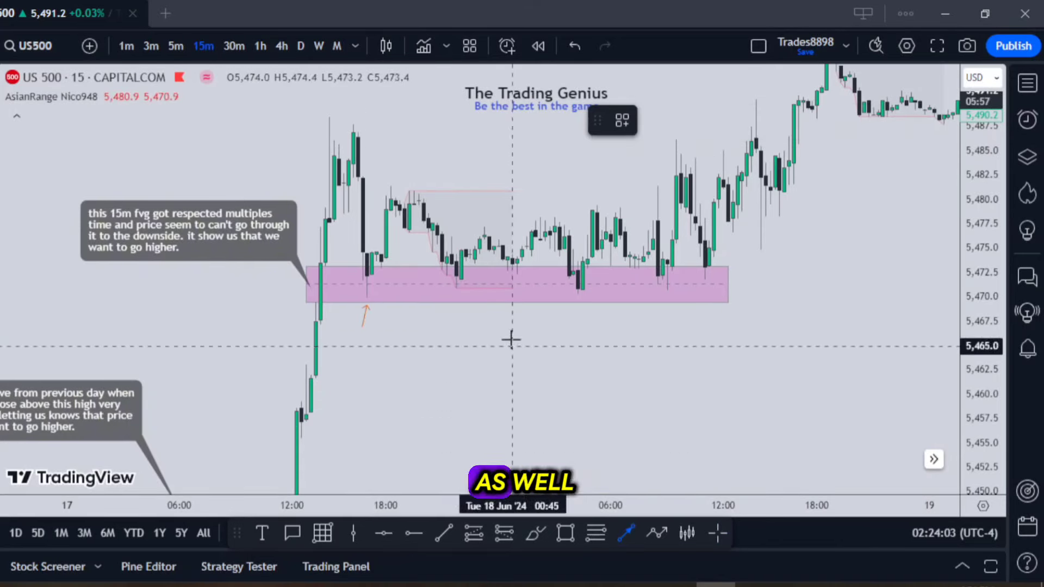
left_click(456, 321)
left_click(458, 299)
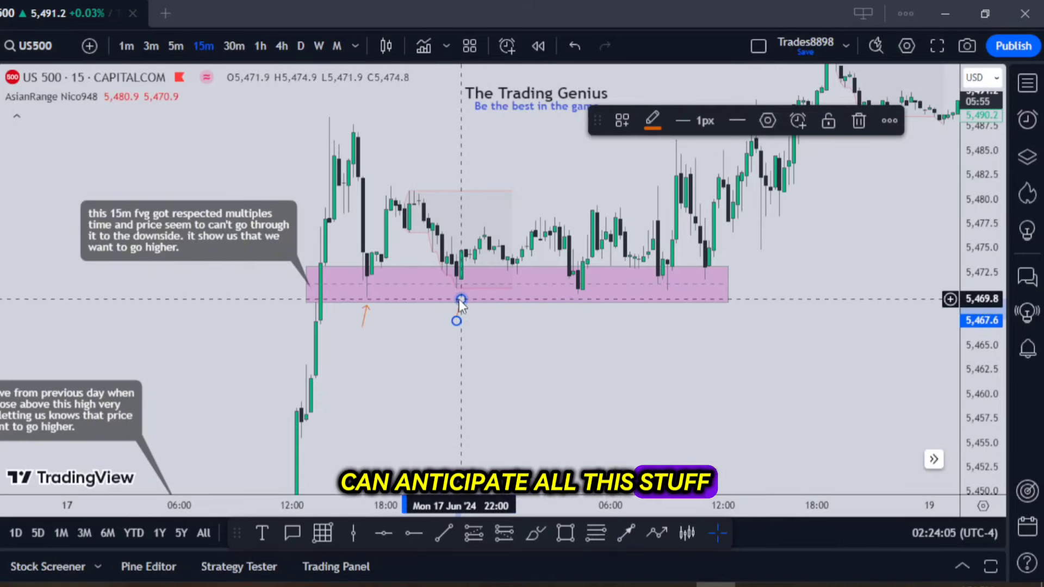
left_click(365, 305)
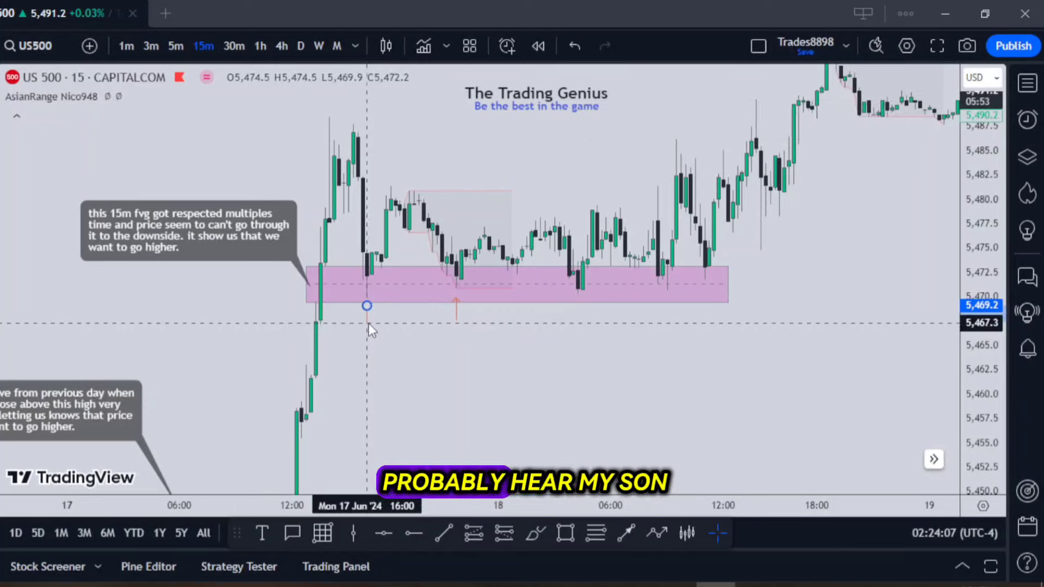
Draw two more upward arrows beneath the 18 June lows in the gap zone at about 04:15 and 09:00
left_click(626, 532)
left_click(578, 319)
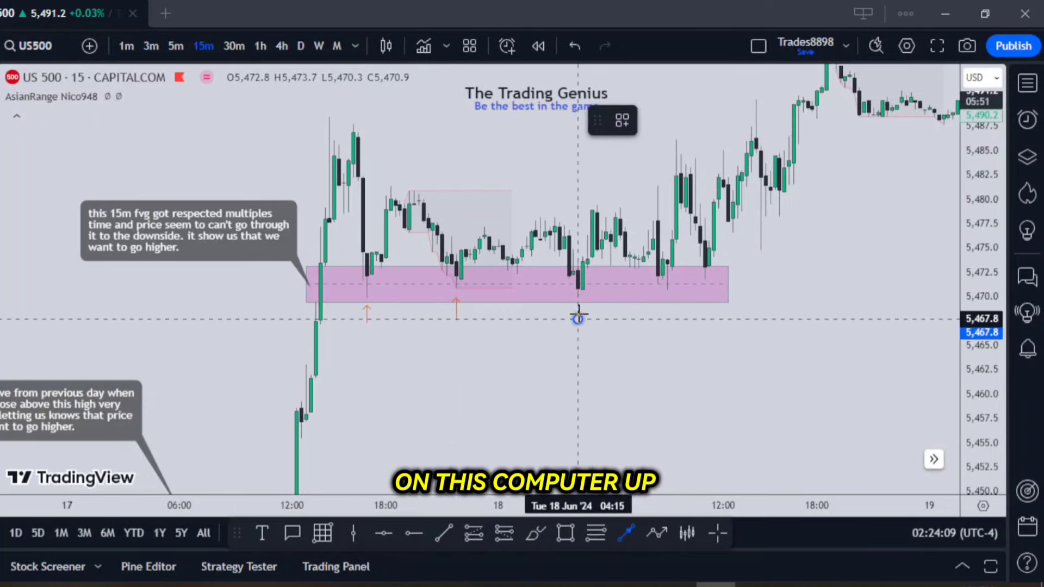
left_click(579, 303)
left_click(626, 535)
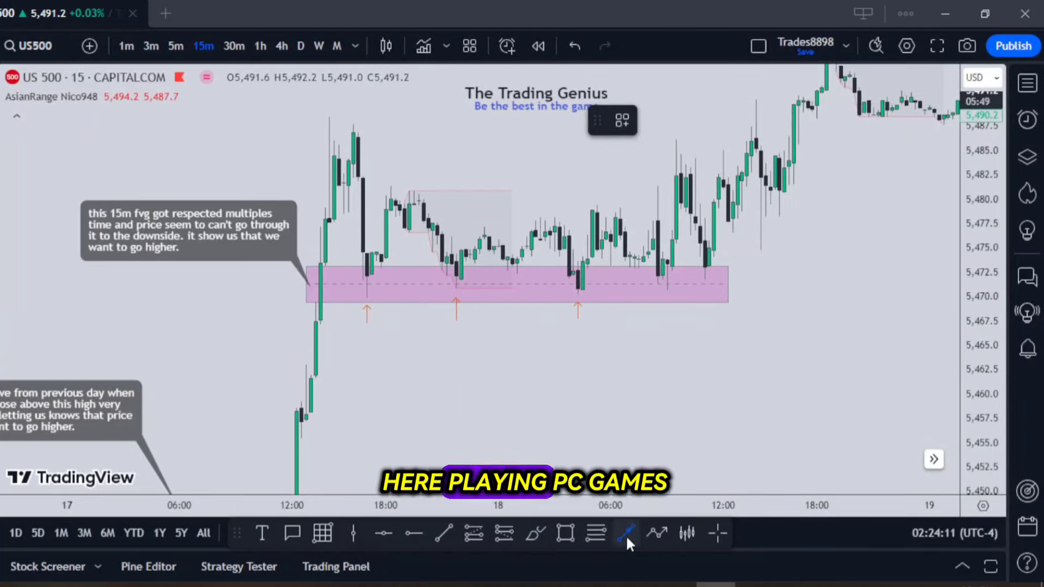
left_click(668, 318)
left_click(667, 296)
left_click(599, 406)
Add a callout below the third arrow at 18 June 04:00 reading "all rejections from this fvg"
left_click(292, 533)
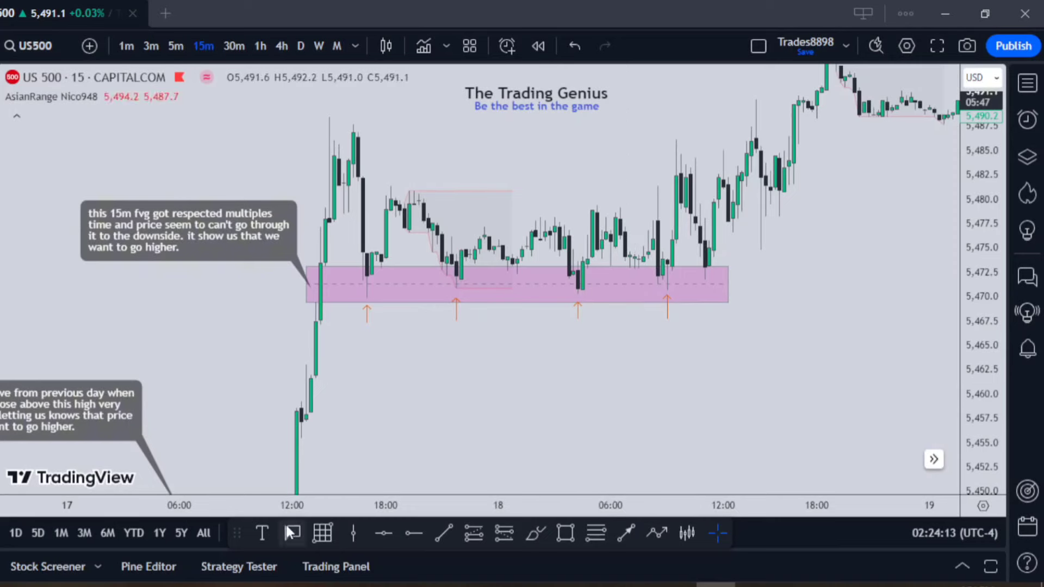
left_click(573, 333)
left_click(573, 373)
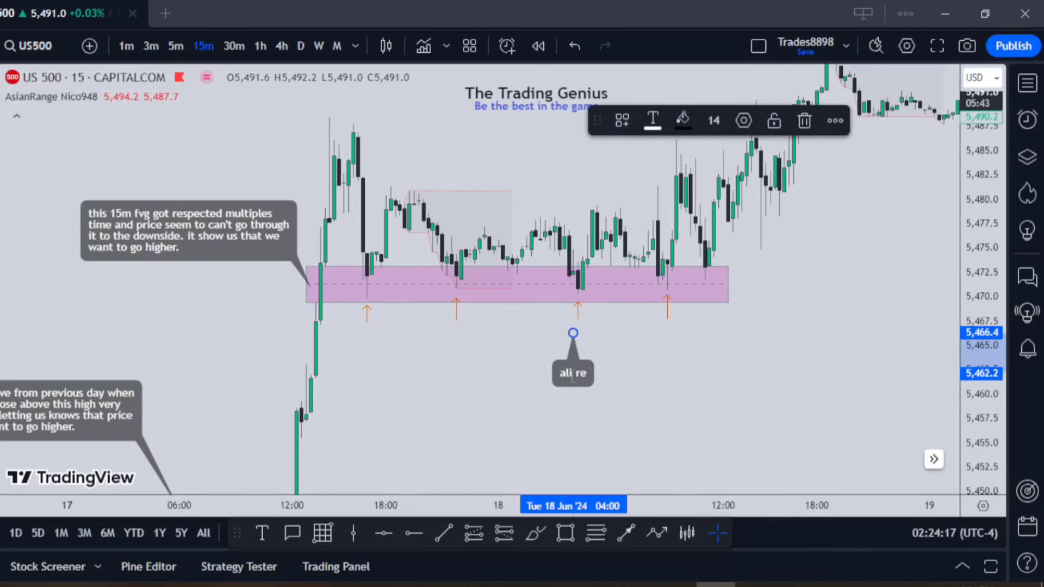
type("all rejections")
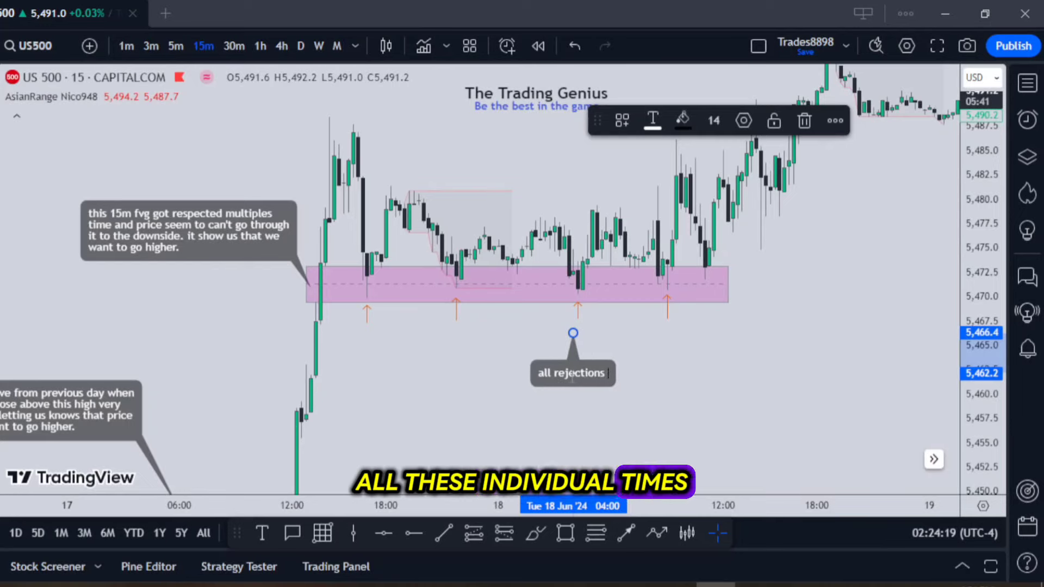
type(" from this fvg")
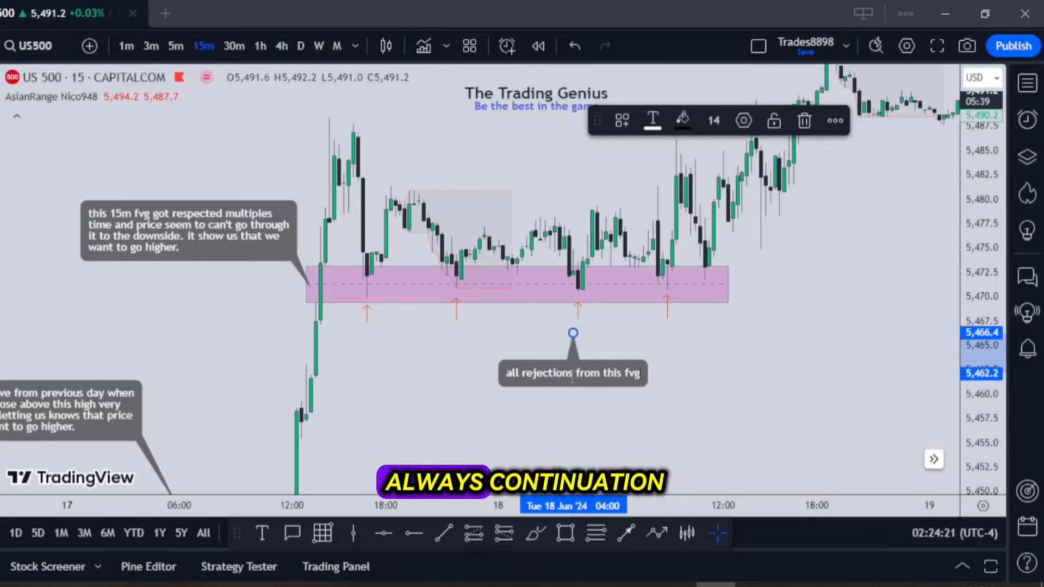
Switch the US500 chart to the 5-minute timeframe and examine the price action around the fair value gap on 18 June
left_click_drag(809, 290, 878, 294)
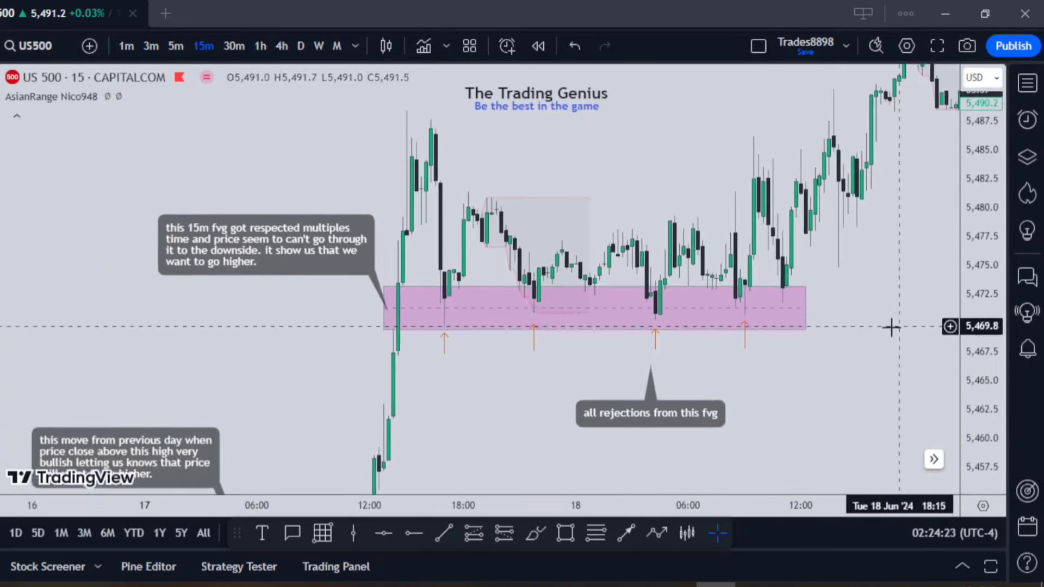
left_click(174, 47)
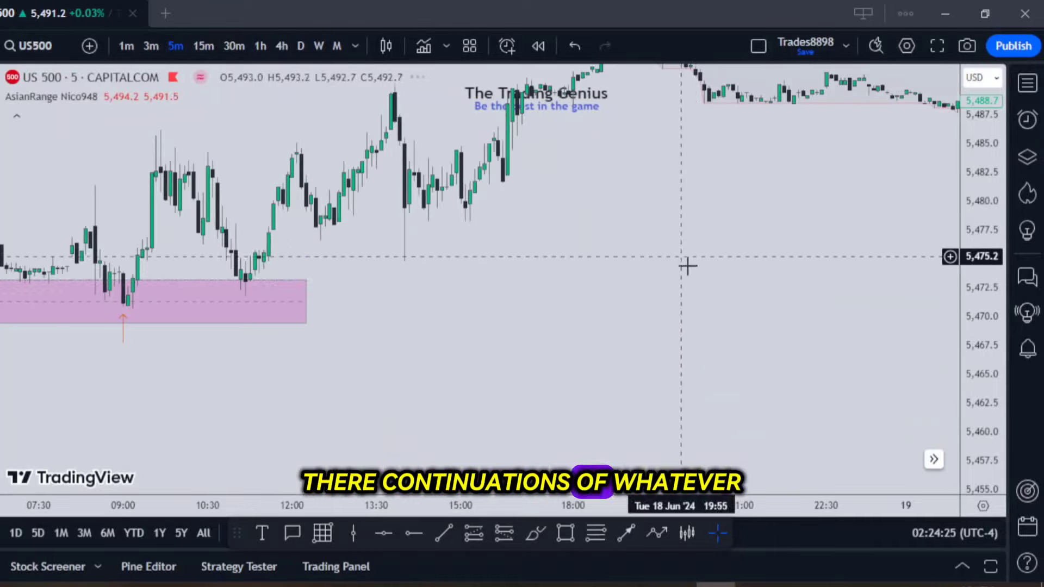
scroll(598, 385, "down", 3)
left_click_drag(598, 385, 762, 392)
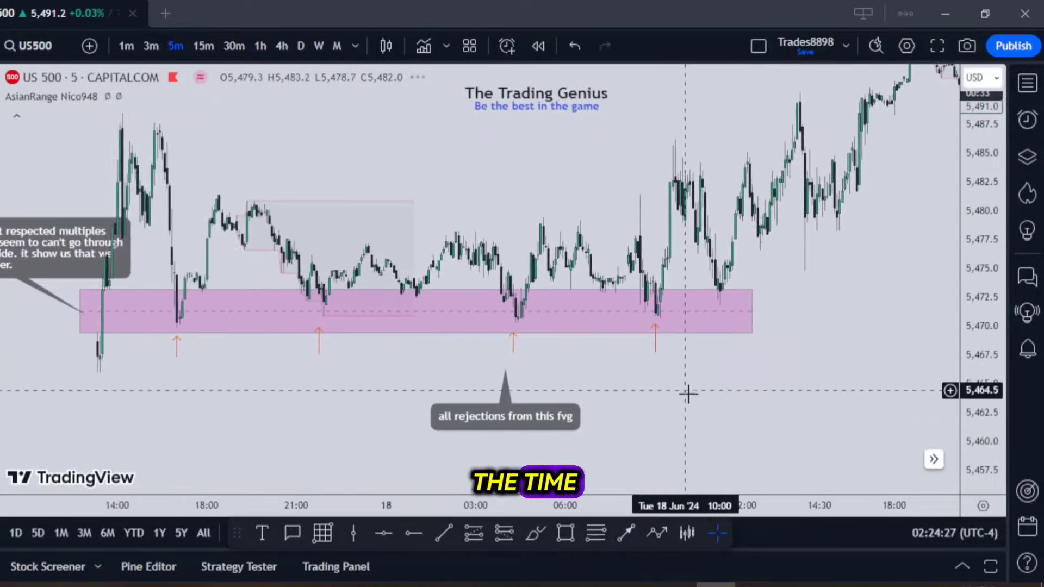
scroll(914, 408, "up", 2)
left_click_drag(983, 291, 978, 304)
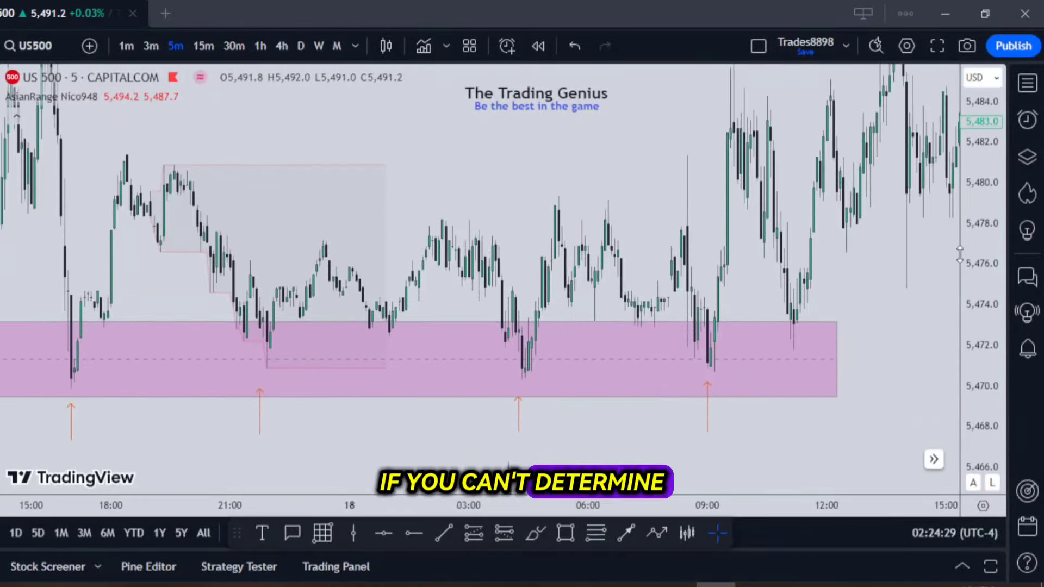
scroll(874, 310, "up", 1)
left_click_drag(874, 310, 973, 302)
left_click_drag(894, 375, 793, 381)
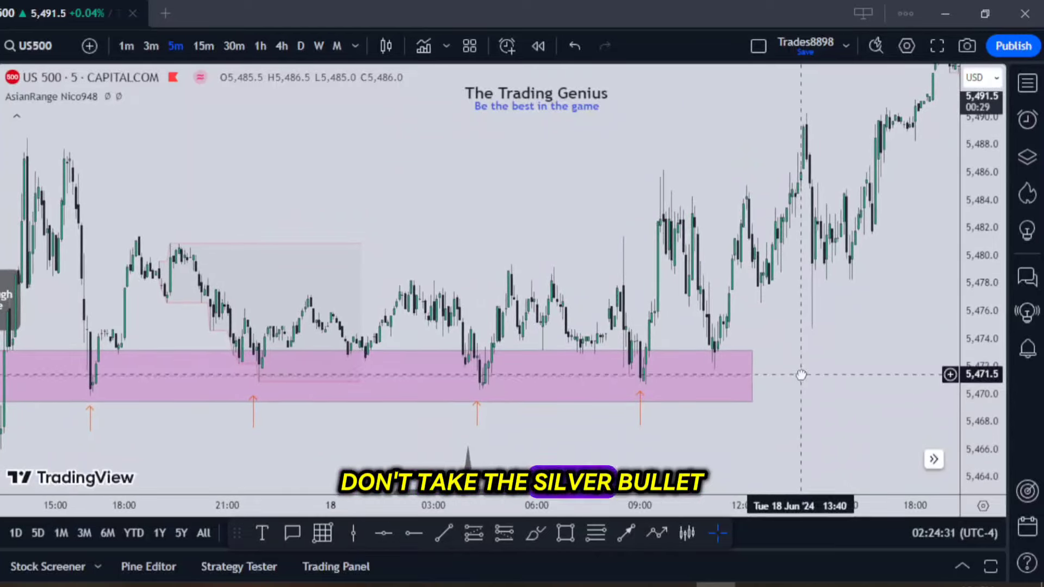
Draw a trend line from the 17 June 18:25 high at 5,481.4 to 18 June 09:15 and apply the market structure shift template
left_click(445, 532)
left_click(140, 237)
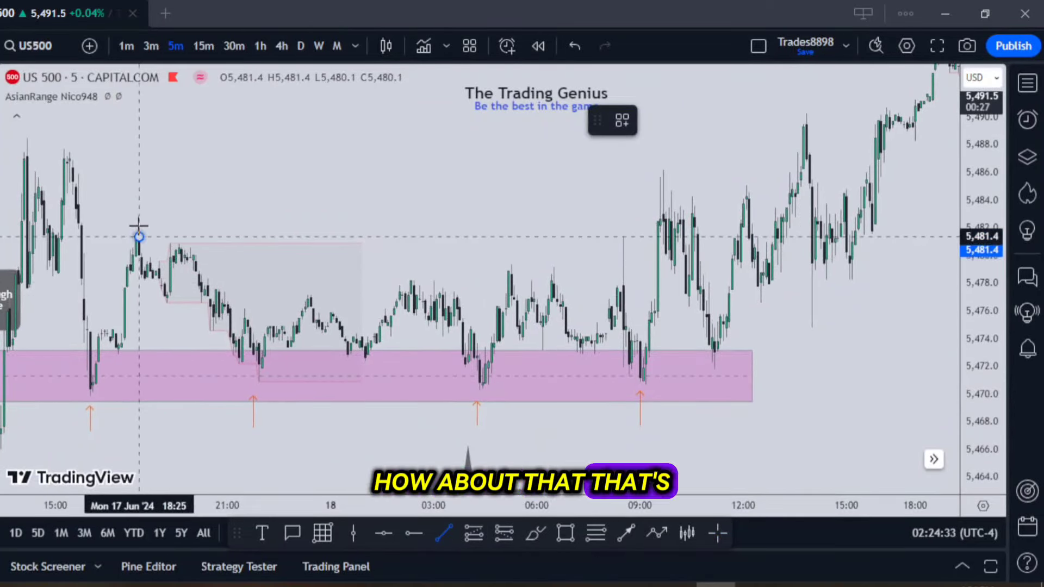
left_click(648, 245)
left_click(622, 121)
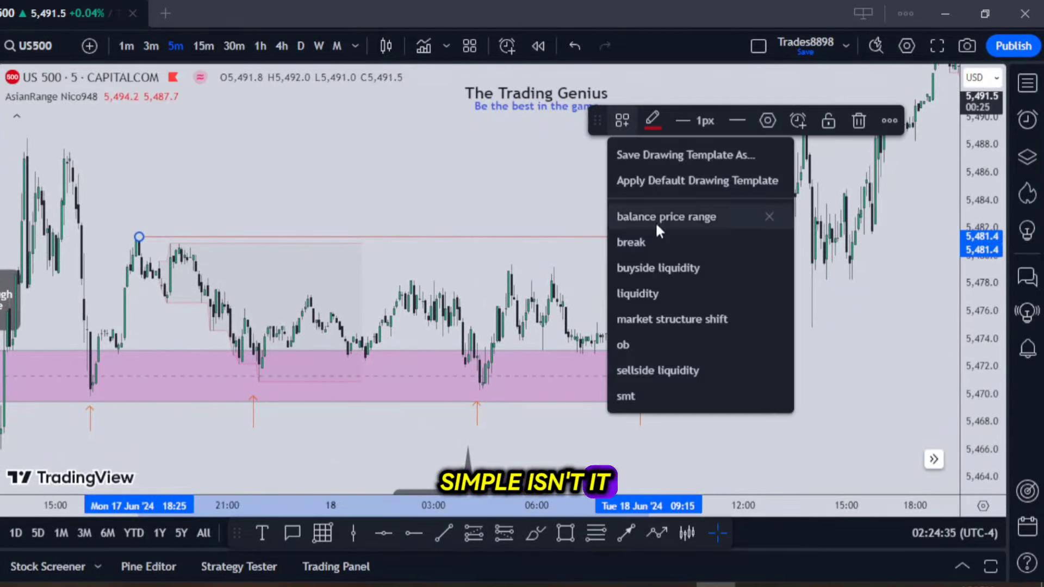
left_click(700, 318)
Add a callout above the market structure shift line, with the first line "and here as you can see price finally"
left_click(293, 533)
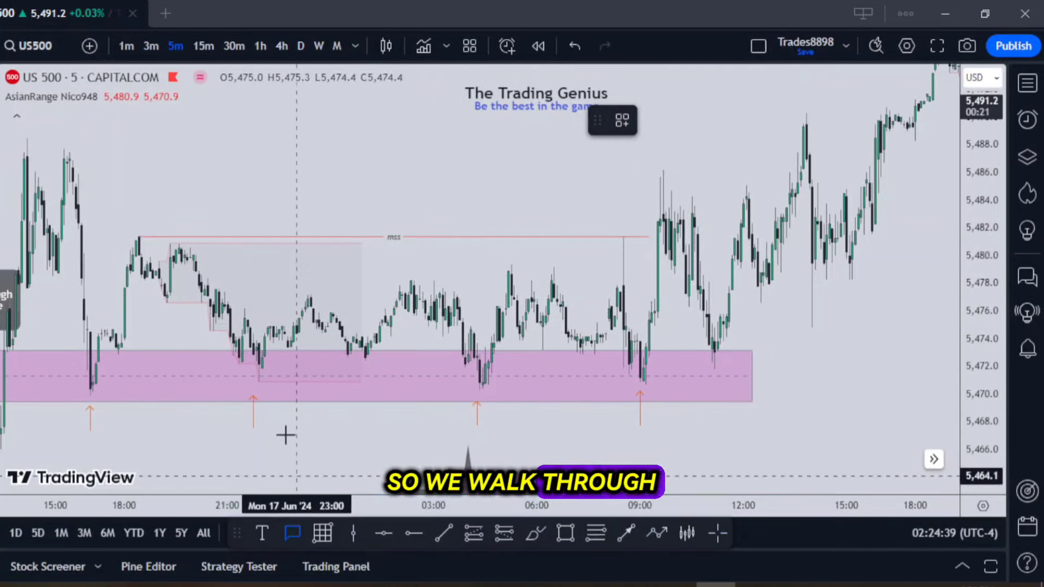
left_click(216, 213)
left_click(206, 161)
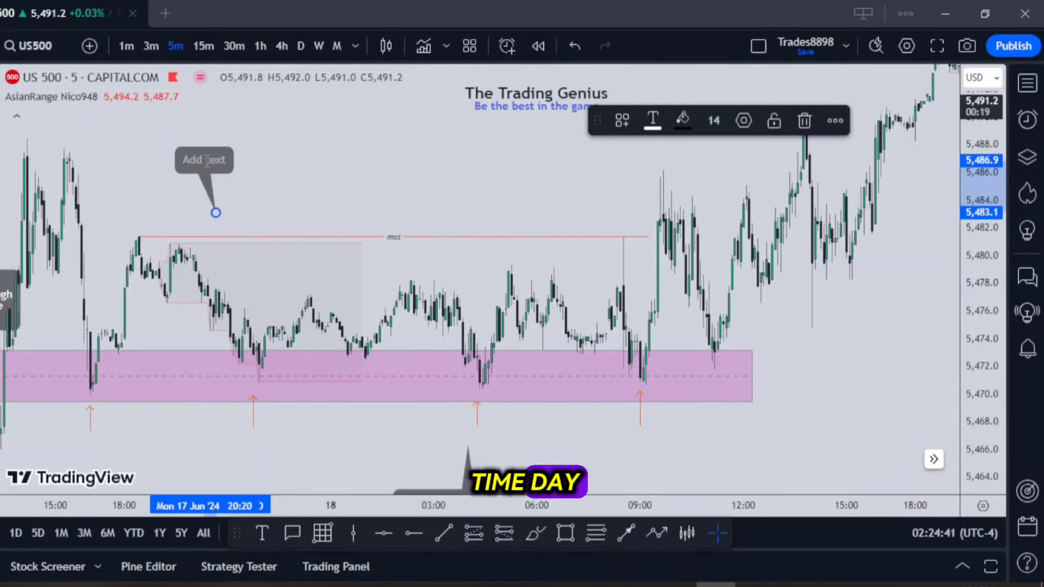
type("and here")
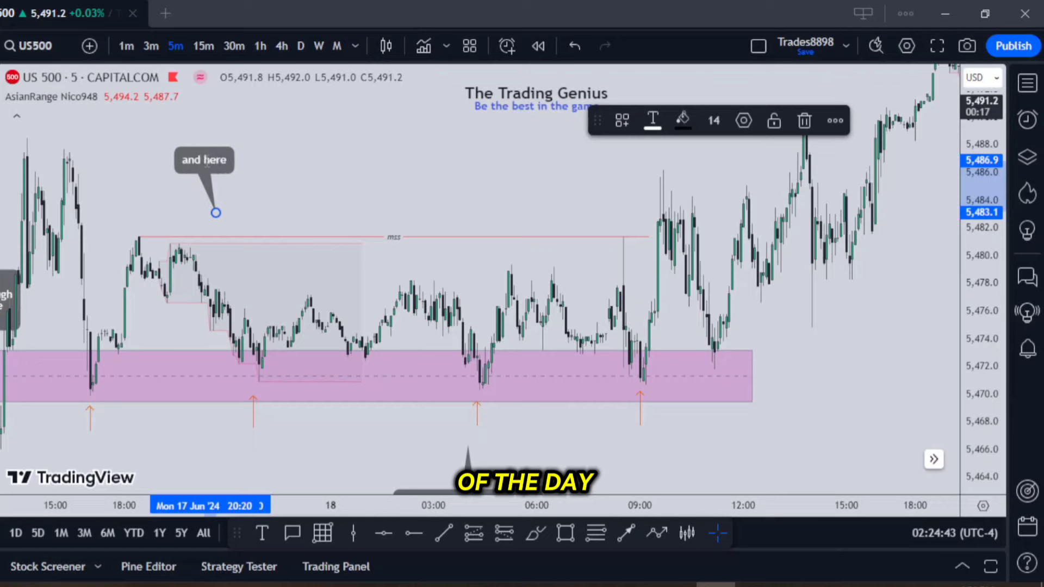
type(" as you")
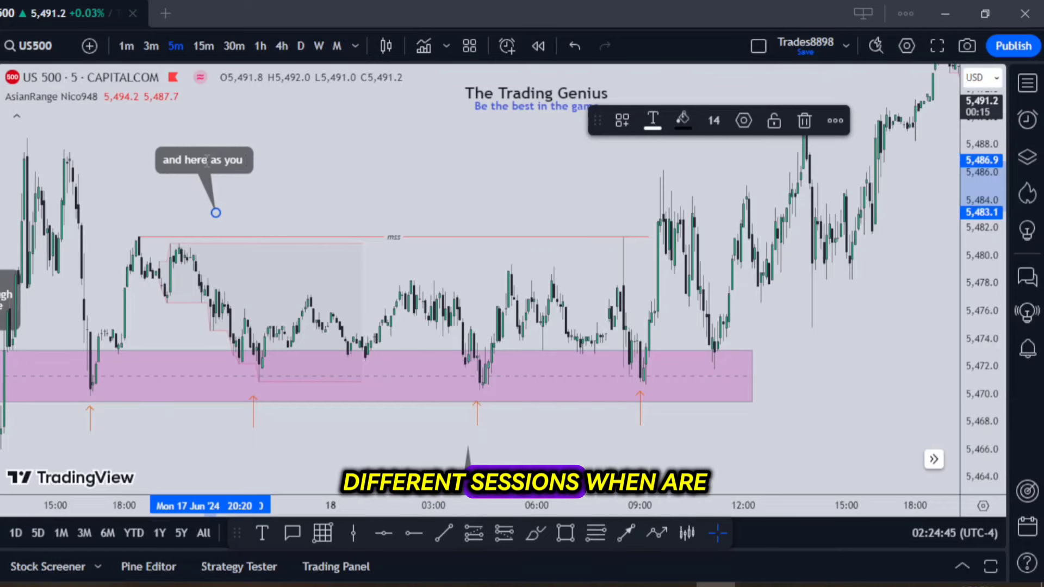
type(" can see price")
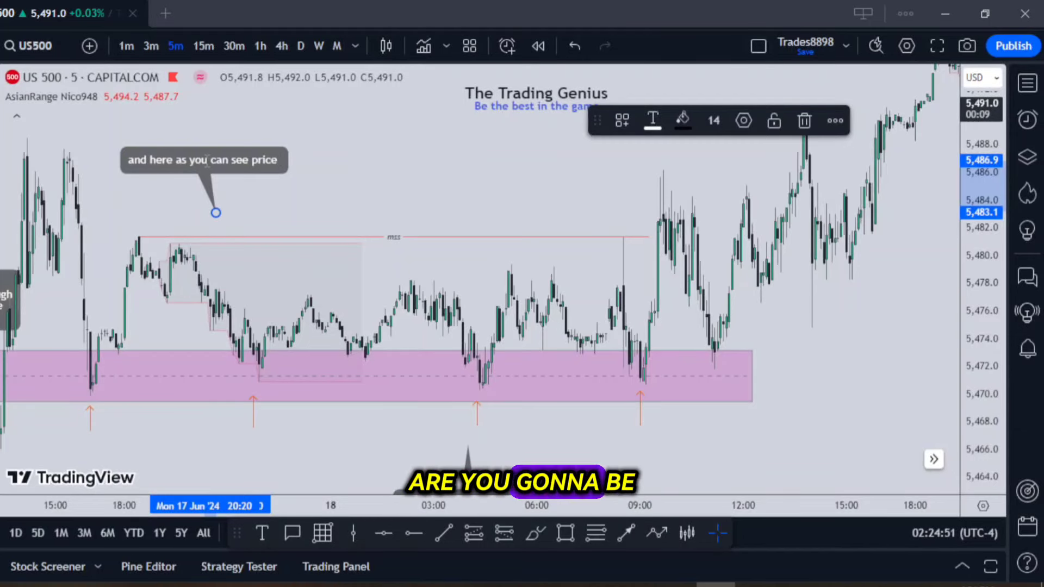
type("bu")
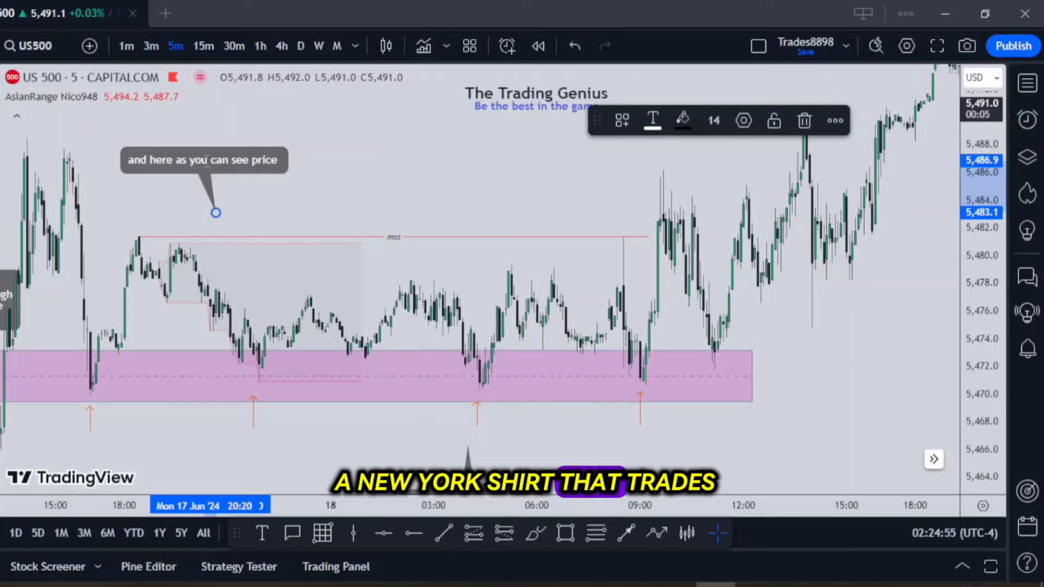
type(" finally")
key("Return")
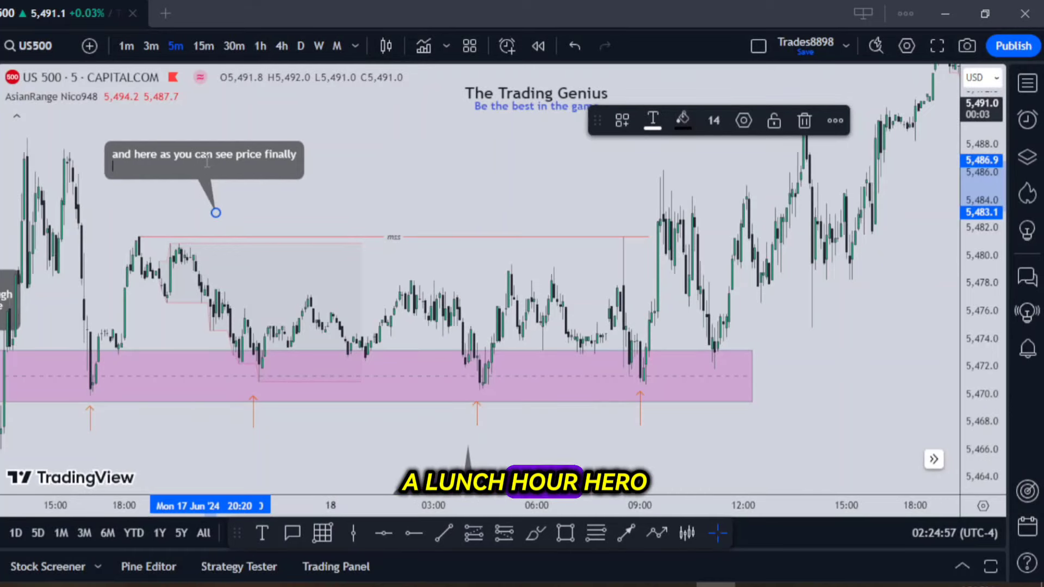
Continue the callout with "able to close above this high create market structure shift to the upside confirm our analysis."
type("able t")
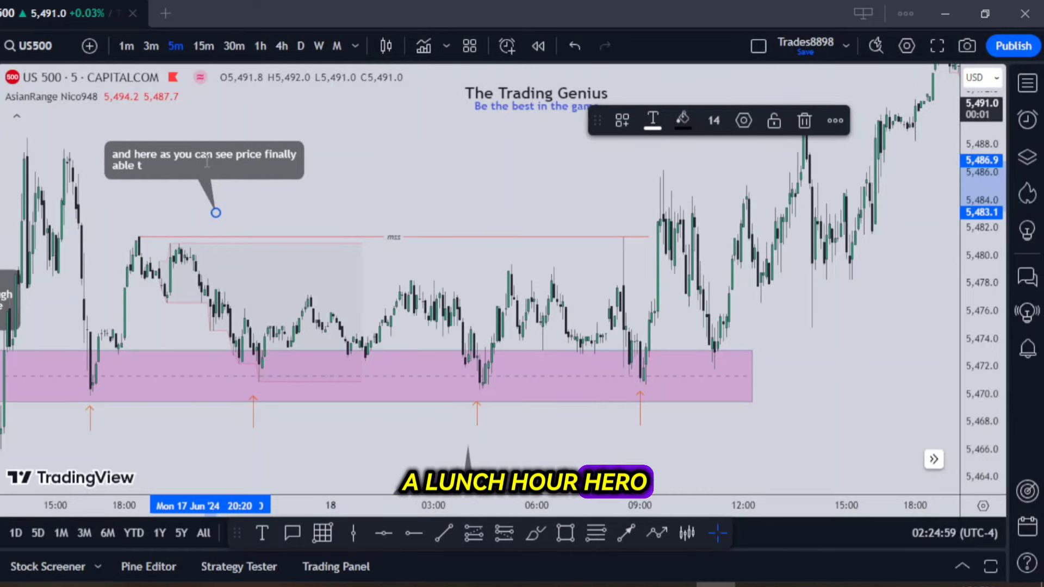
type("o close abo")
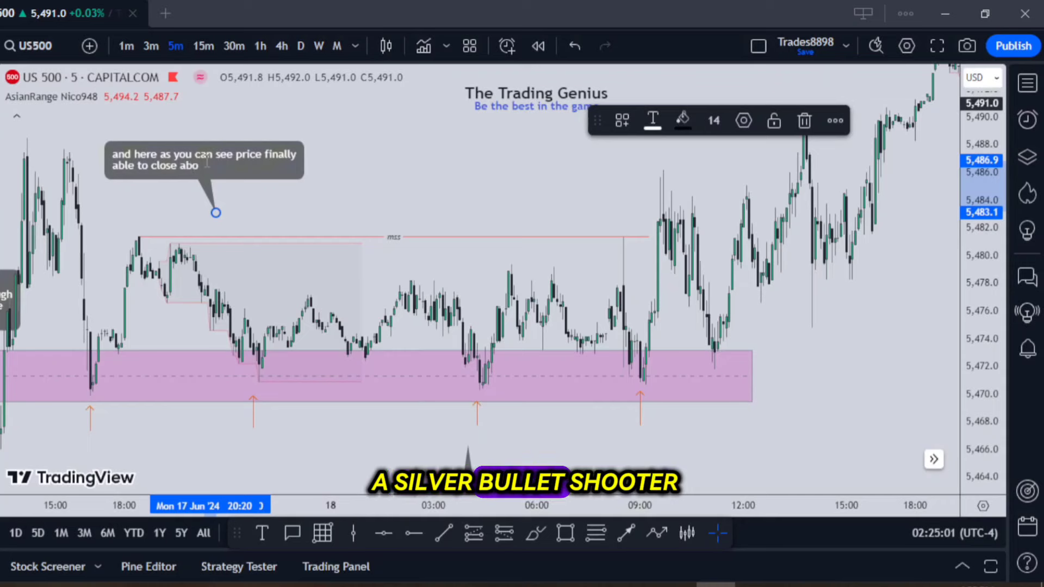
type("ve this high")
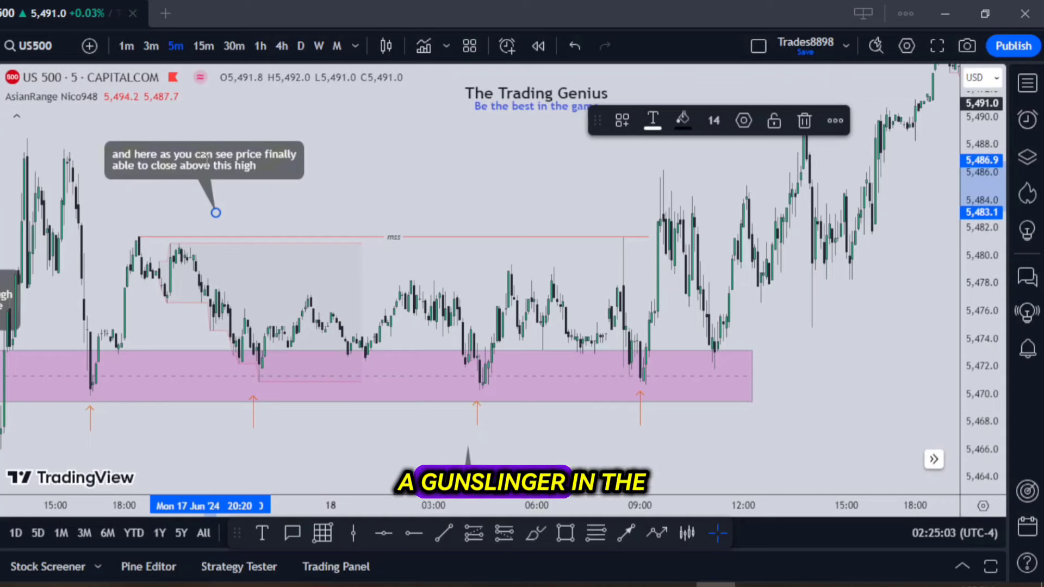
type(" create")
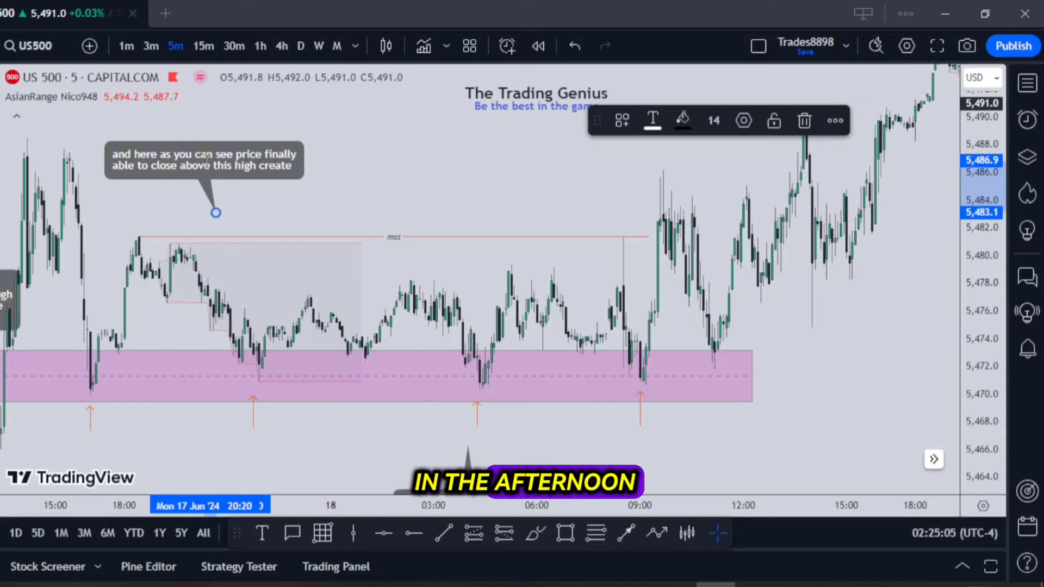
type(" market st")
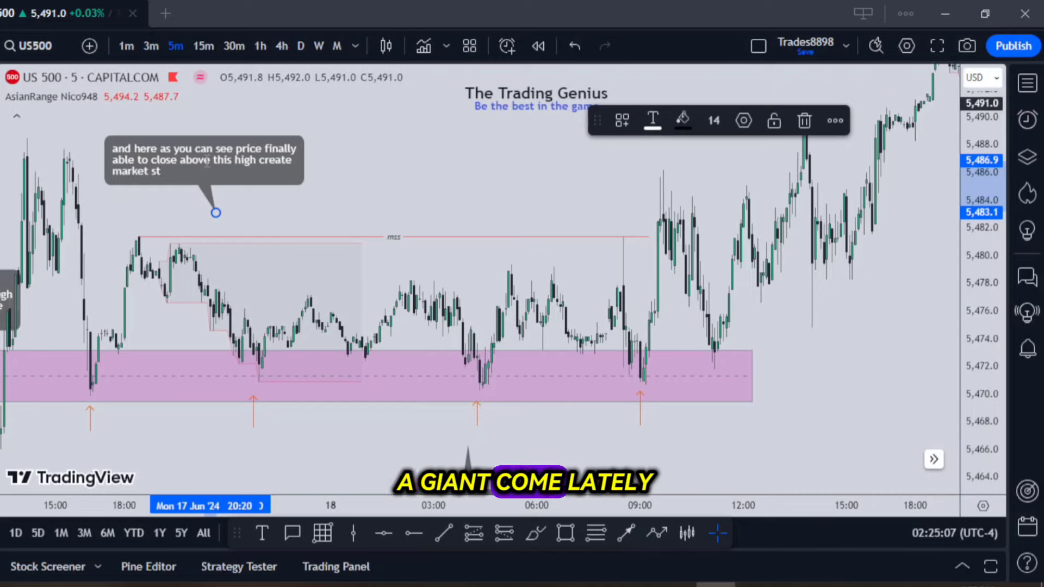
type("ructure shif")
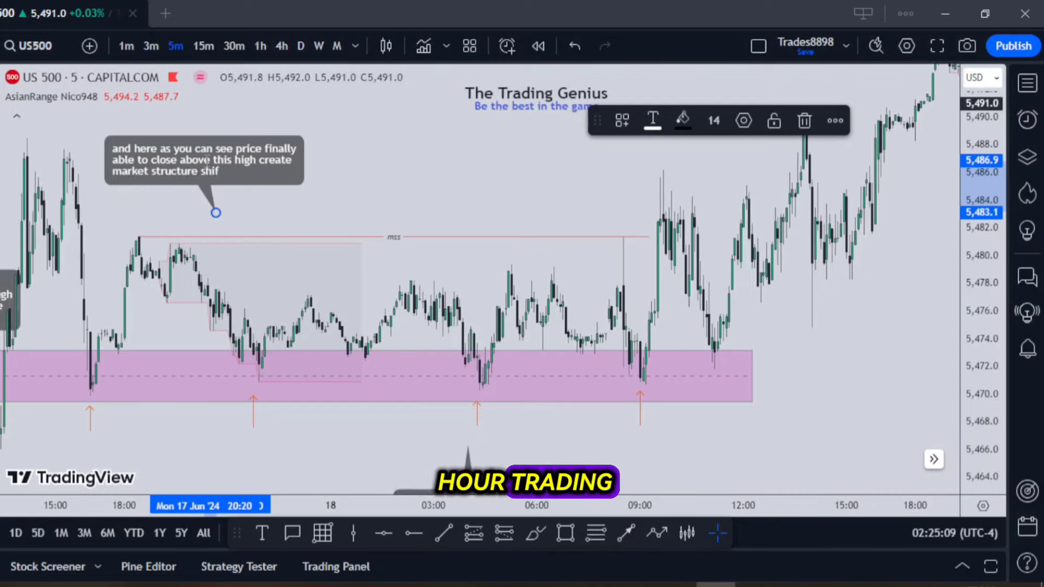
type("t to the")
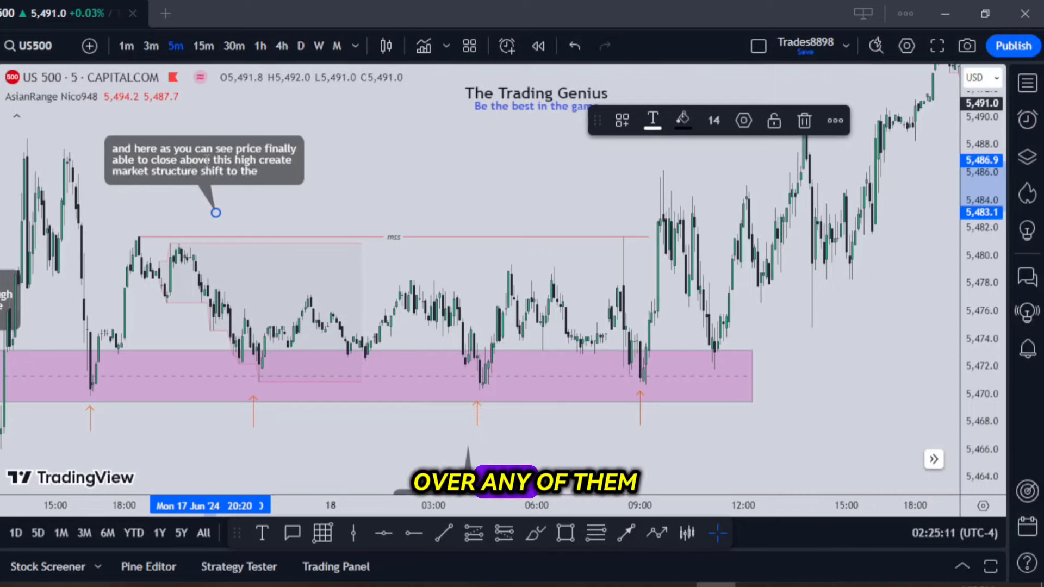
type(" upside")
key("Return")
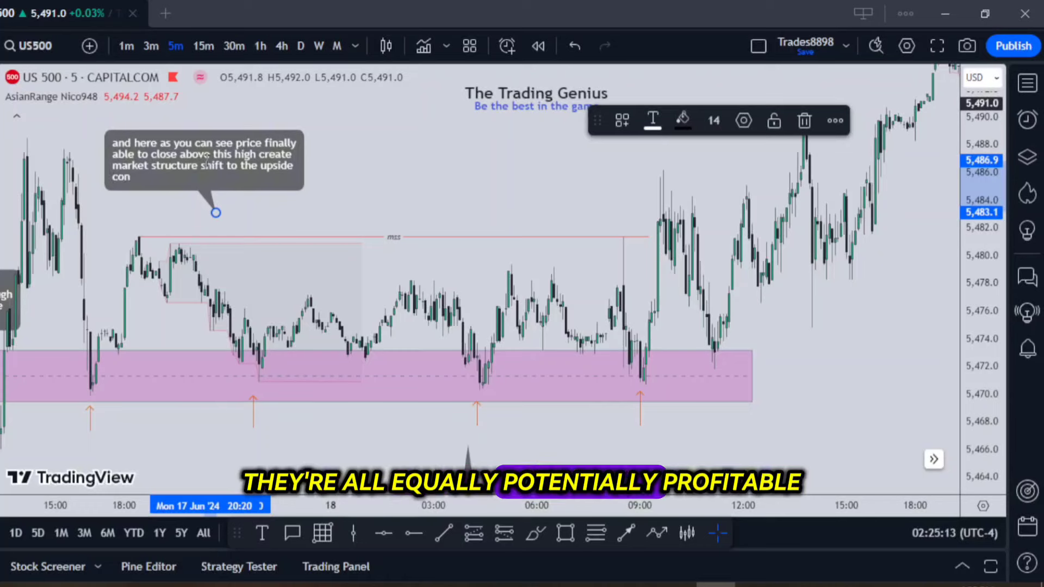
type("confirm our")
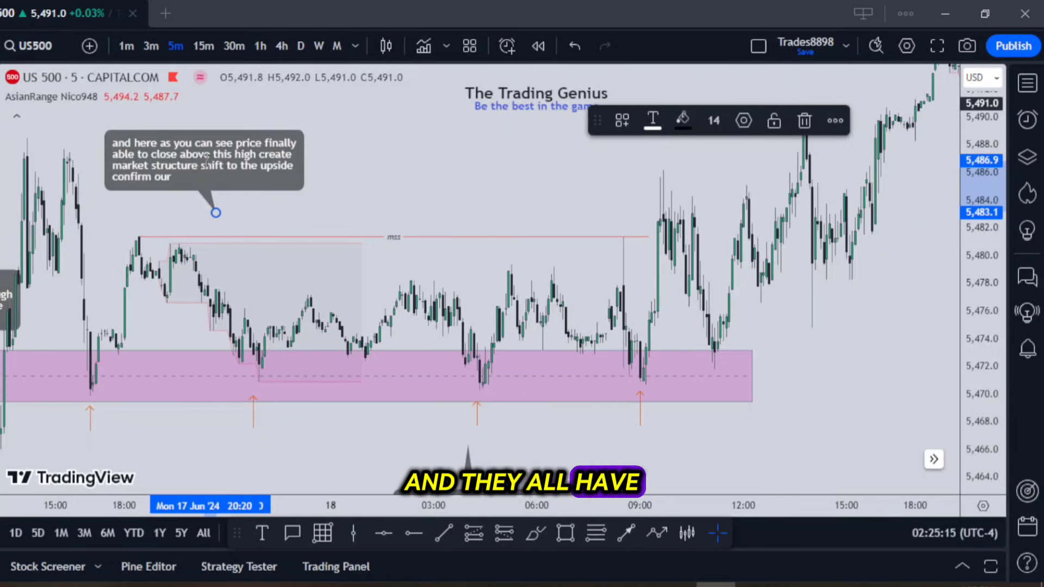
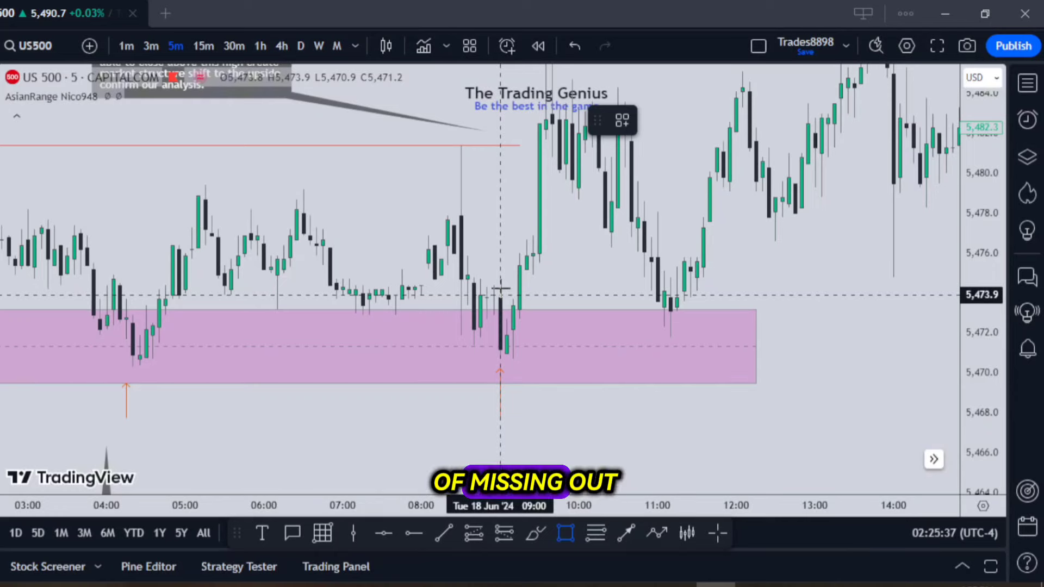
Draw a rectangle over the 18 June 09:00 candle from 5,473.9 to 5,470.9, extending to 11:45, and apply the BULLISH OB template
mouse_move(500, 295)
left_mouse_down()
mouse_move(500, 355)
mouse_move(710, 325)
left_mouse_up()
left_click(619, 122)
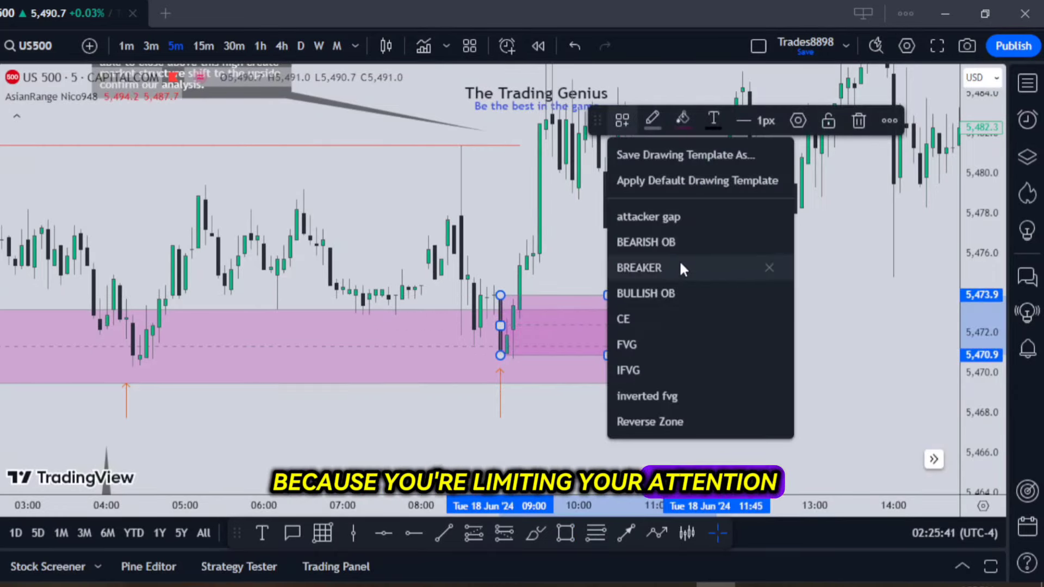
left_click(684, 293)
Add a callout beneath the 18 June low inside the order block at about 11:15, starting "here price return to this bullish orderblock"
left_click_drag(864, 303, 885, 280)
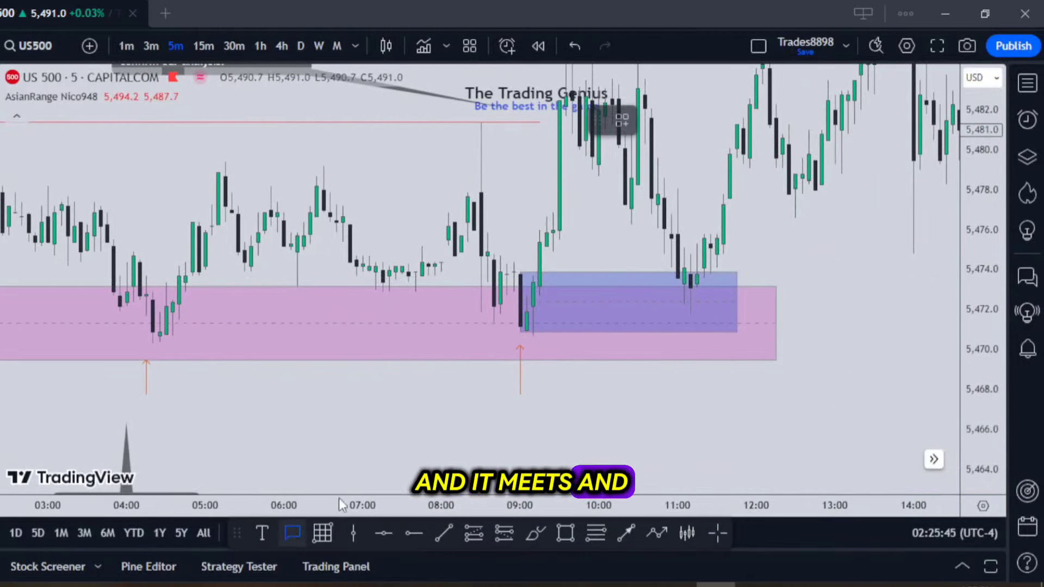
left_click(696, 309)
left_click(730, 397)
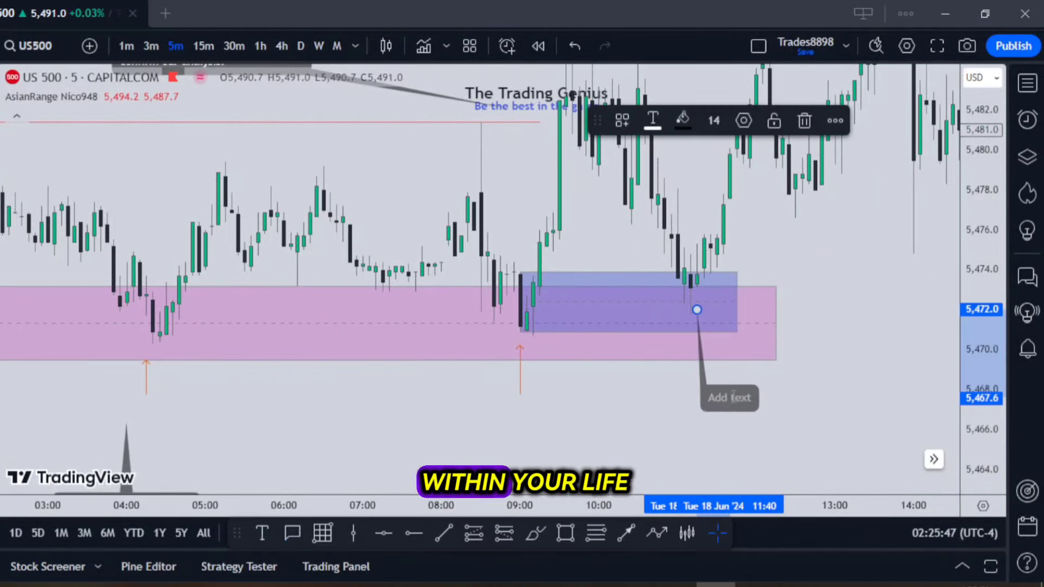
type("here price")
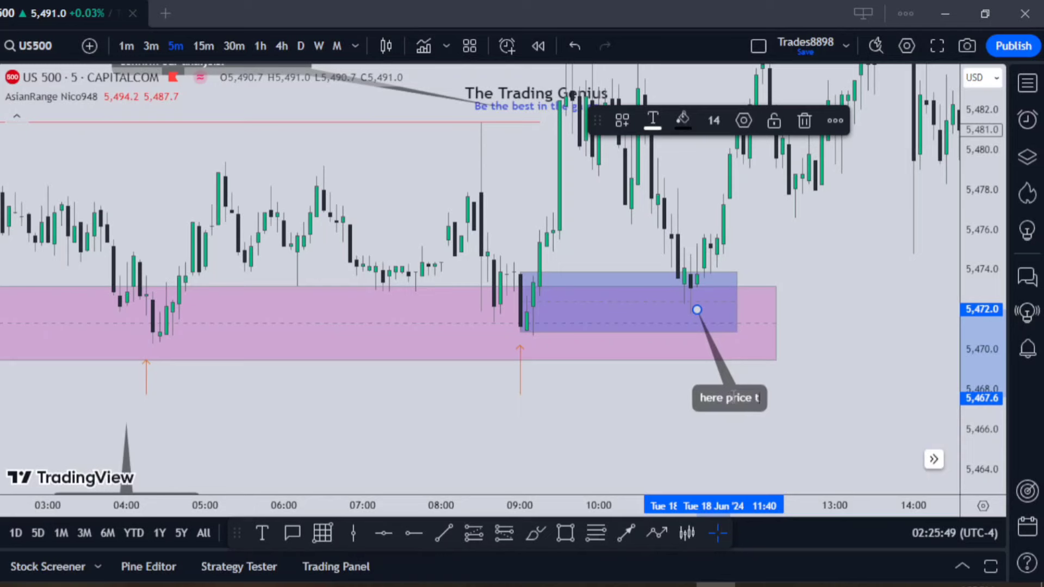
type(" retu")
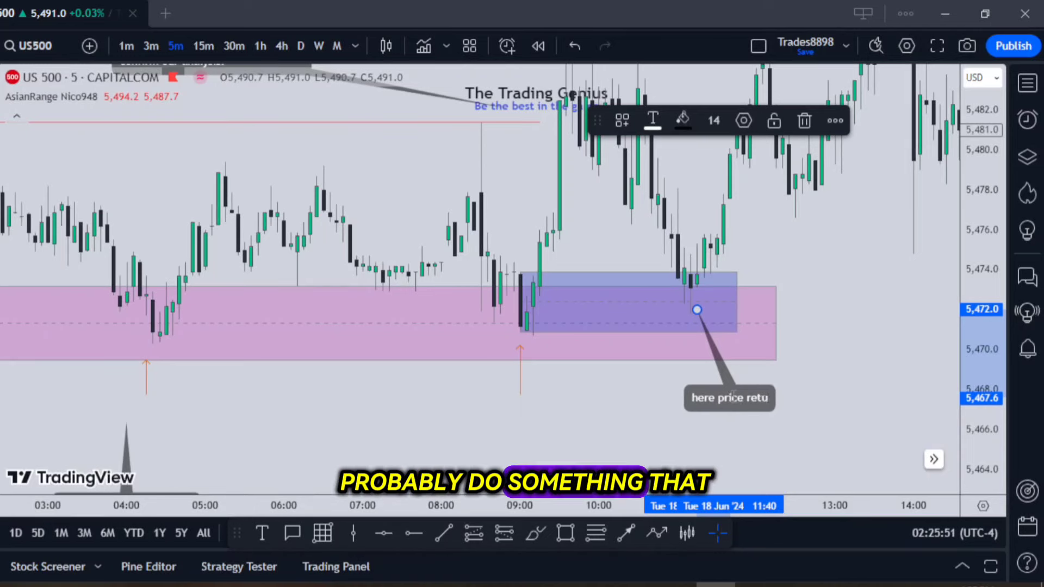
type("rn to this")
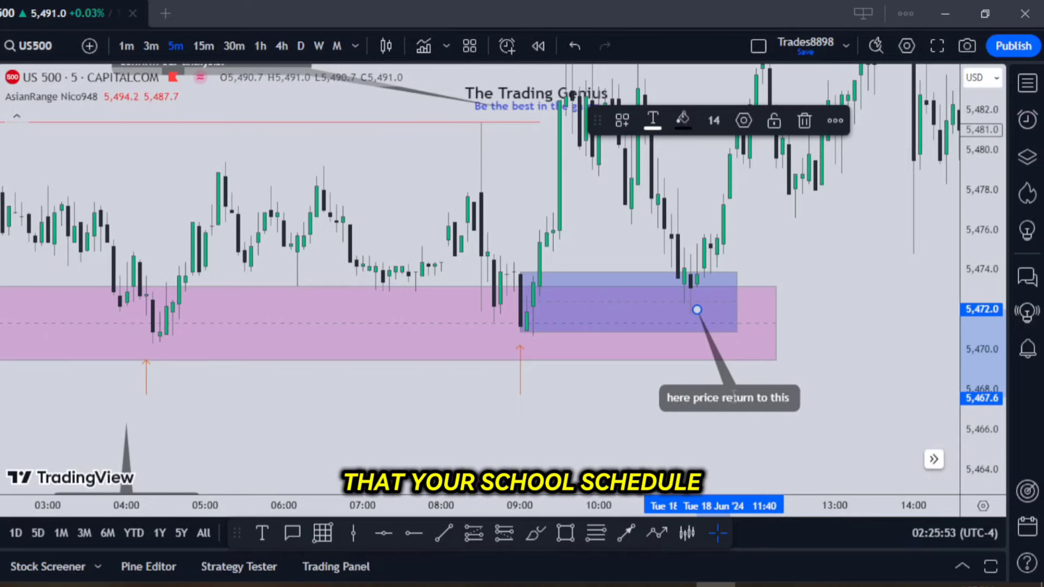
type(" bullish ord")
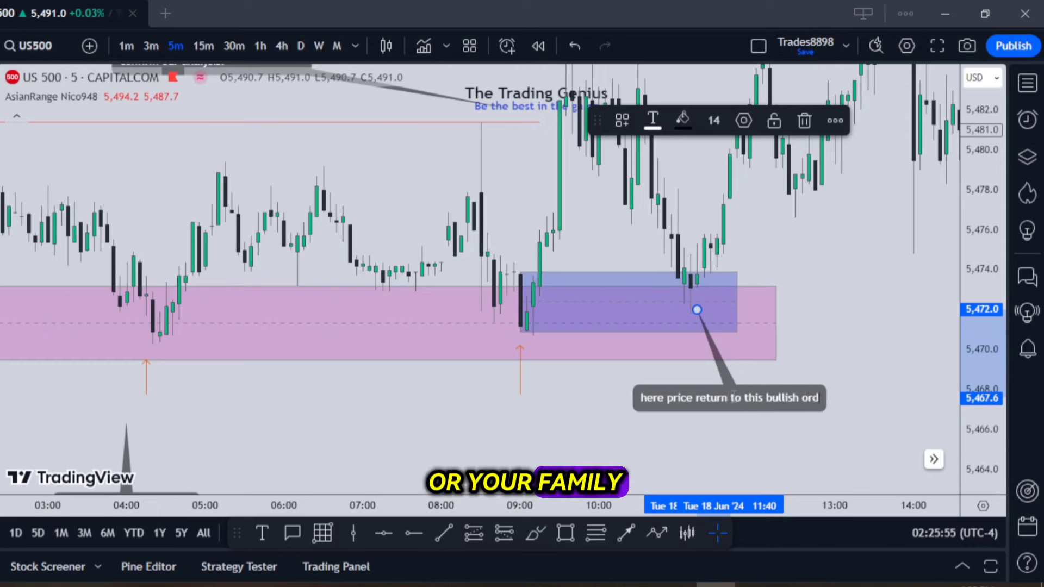
type("erblock")
key("Return")
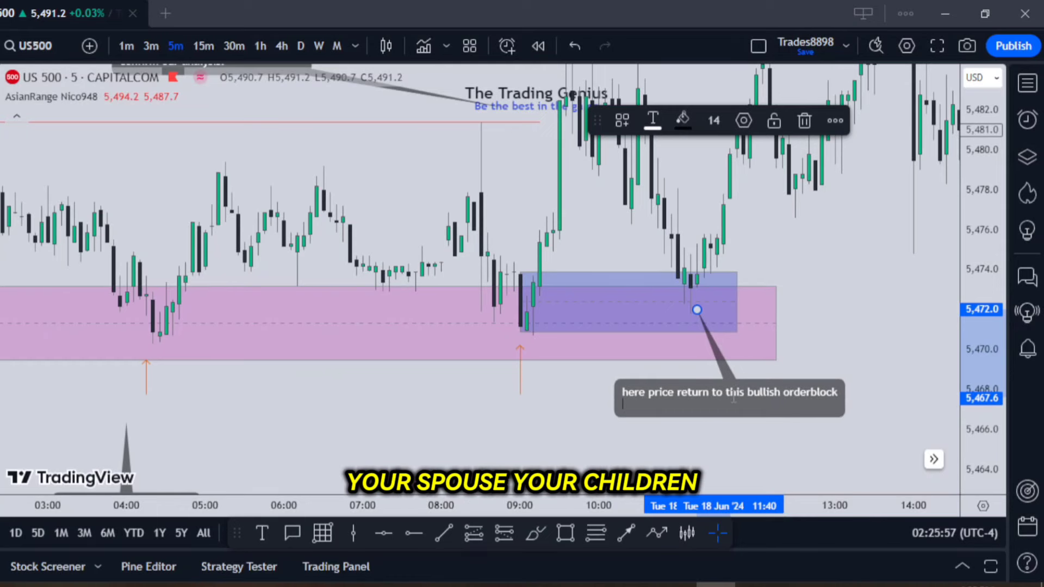
Complete the order block callout with "and show wick rejections as well, so now let go to smaller timeframe and find our setup."
type("and show w")
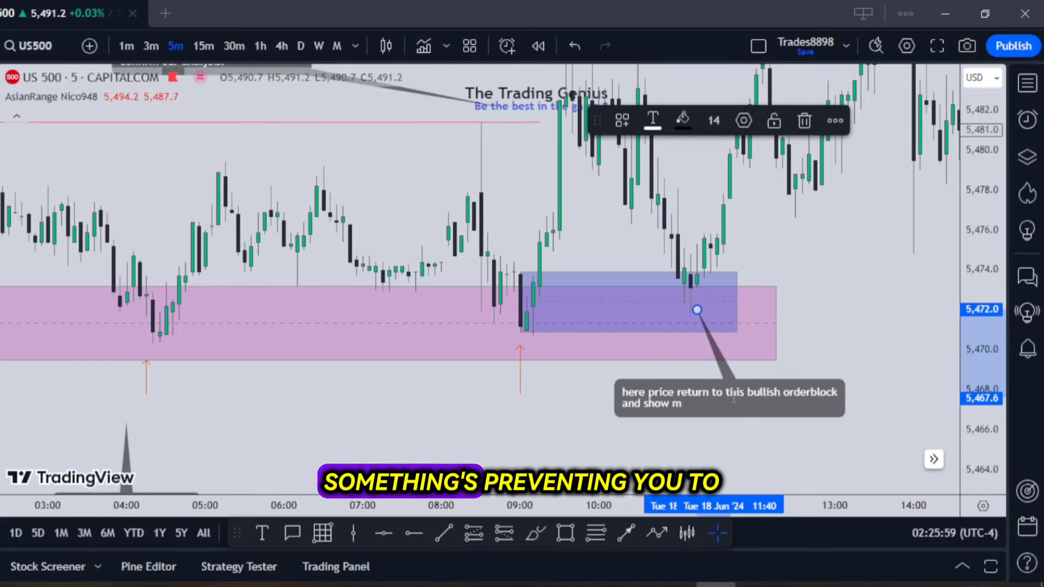
type("ick reje")
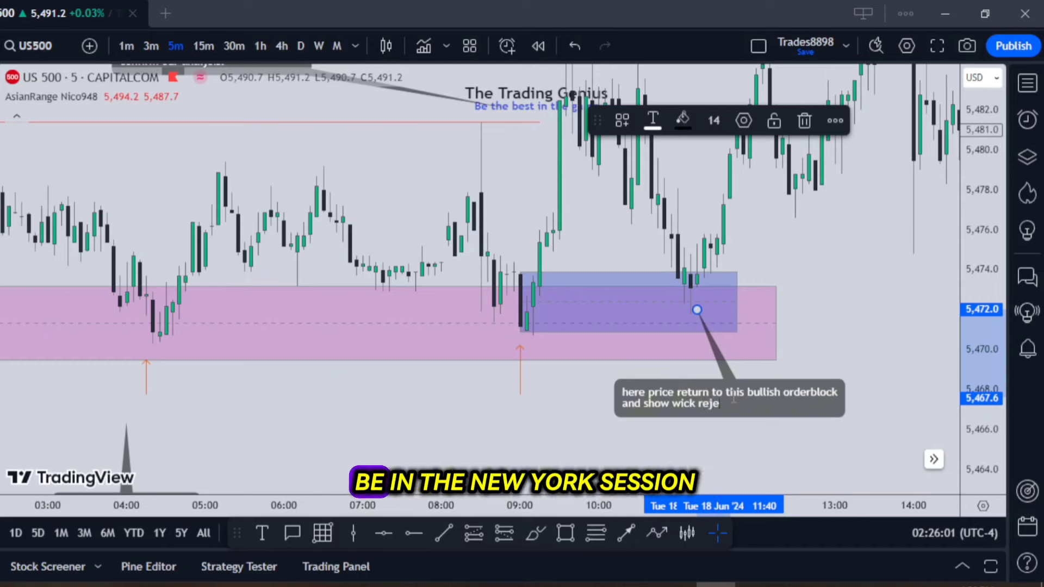
type("ctions as w")
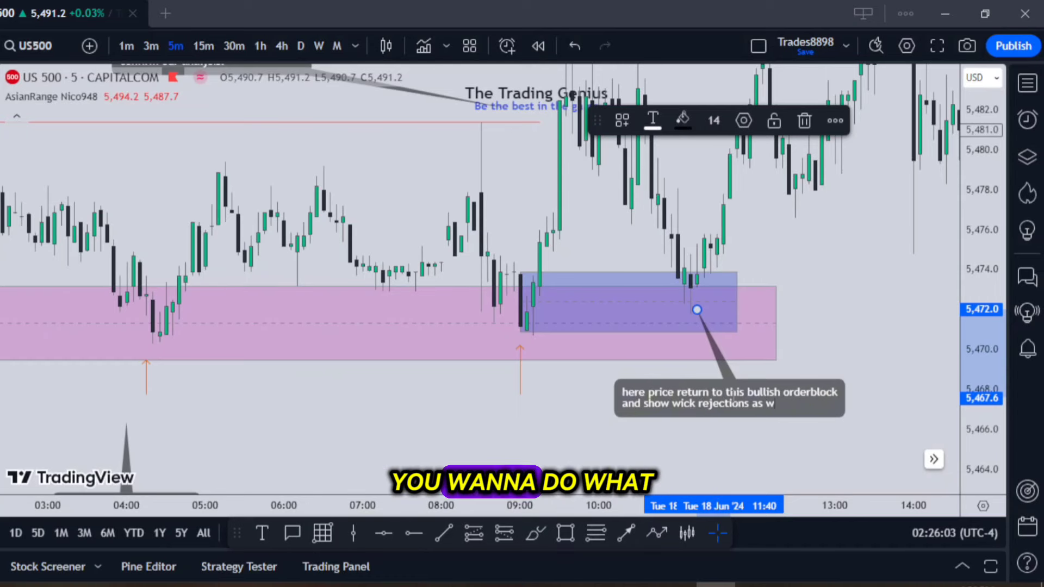
type("ell, so")
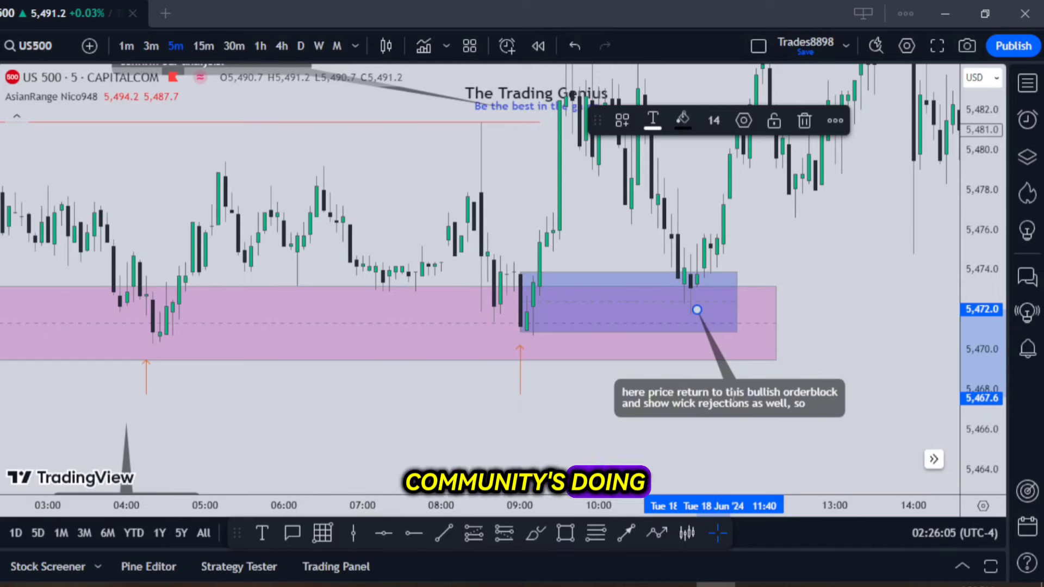
type(" no w let")
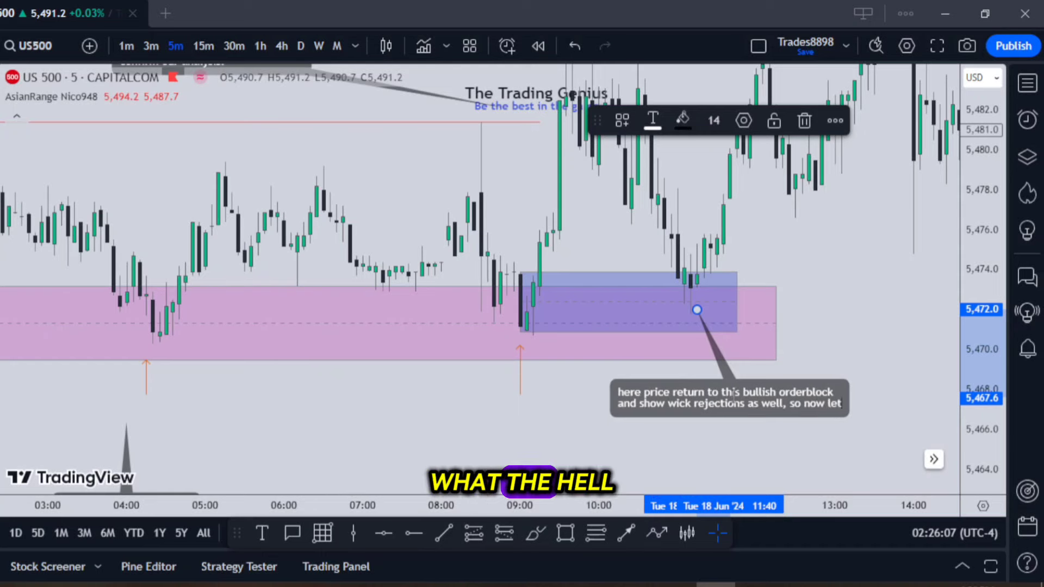
key("Return")
type("go to sm")
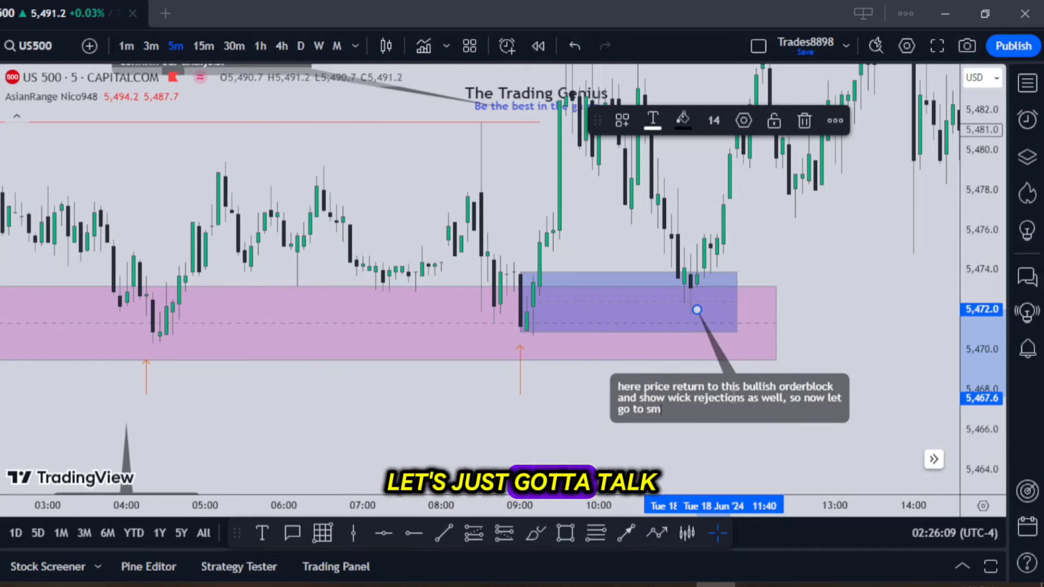
type("aller timeframe and find our setup.")
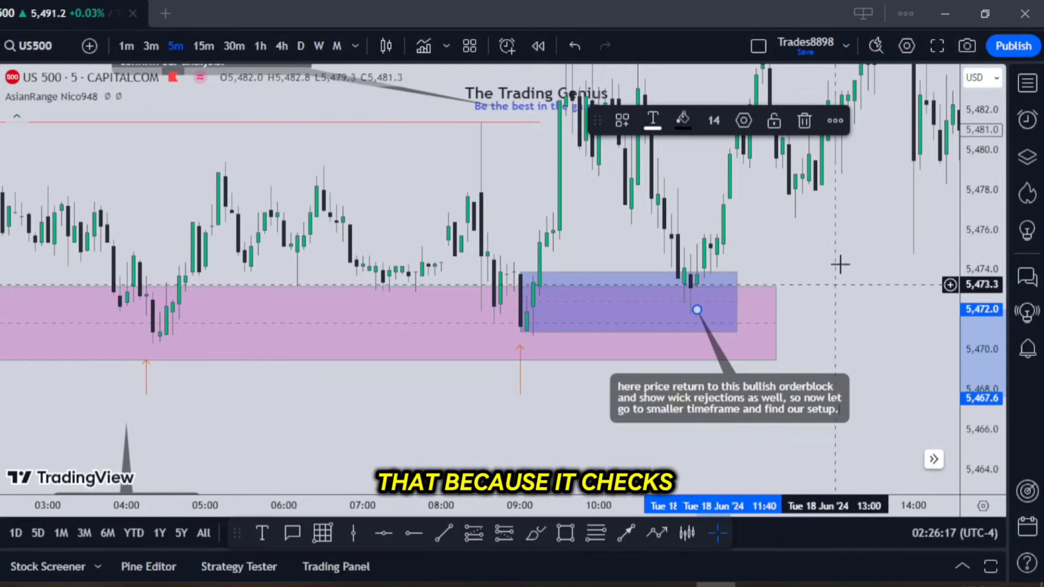
left_click_drag(839, 263, 813, 319)
left_click(745, 434)
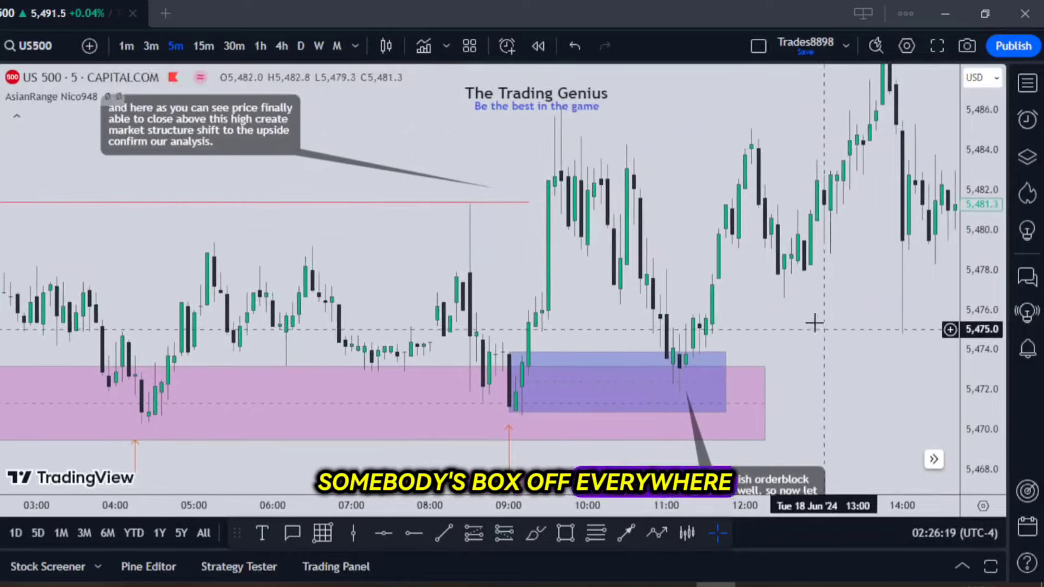
Switch the chart to the 1-minute timeframe around the 18 June 11:15 low inside the order block
left_click(126, 46)
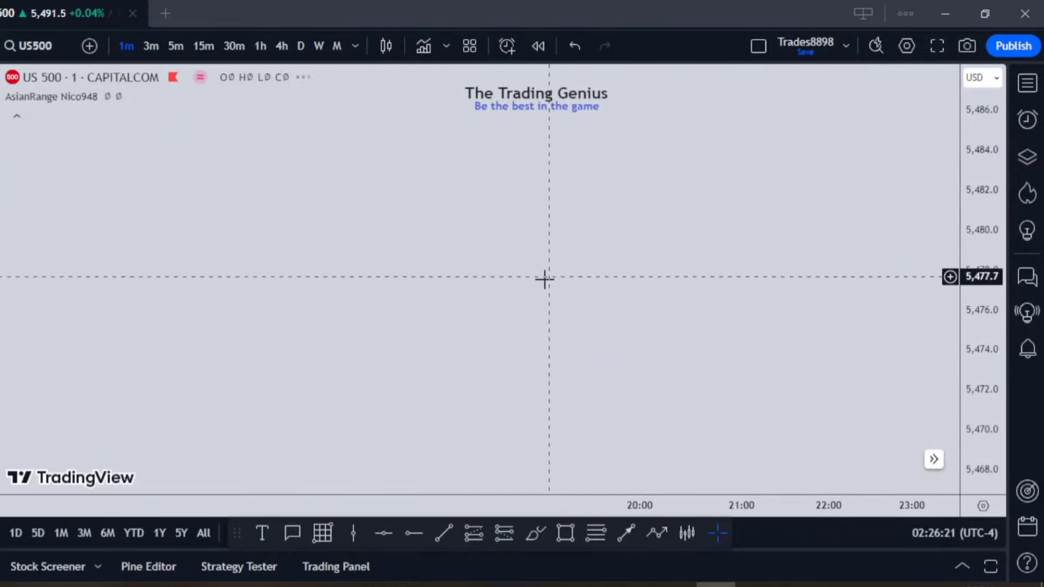
scroll(653, 326, "up", 5)
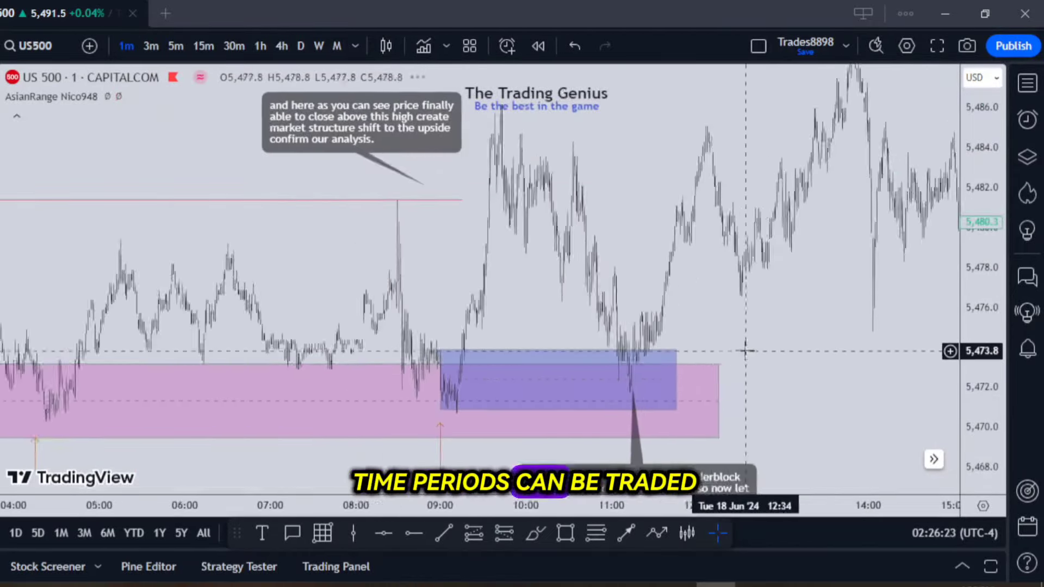
left_click_drag(655, 340, 878, 344)
scroll(767, 298, "up", 5)
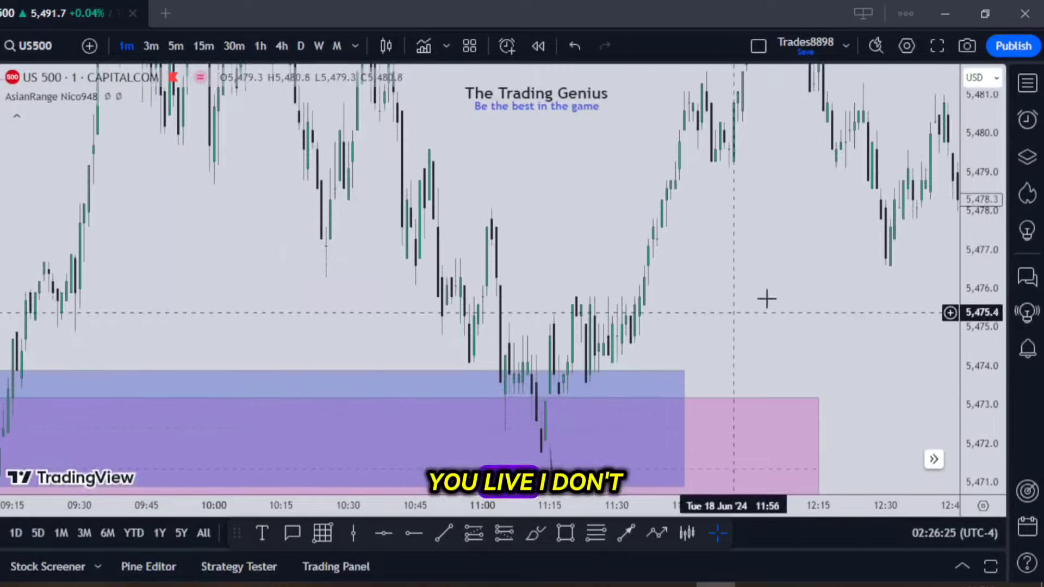
scroll(824, 245, "up", 4)
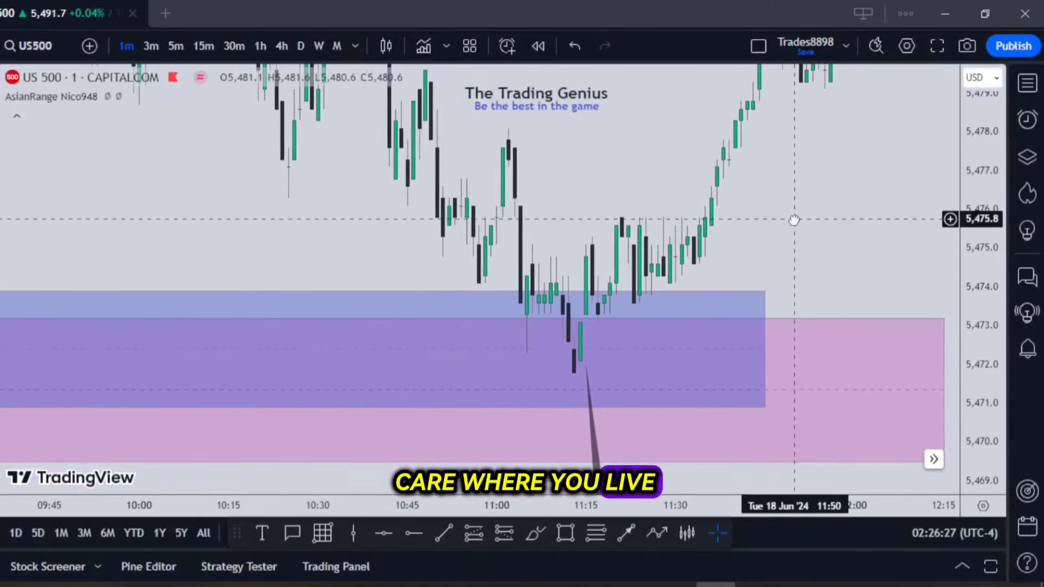
scroll(696, 354, "right", 3)
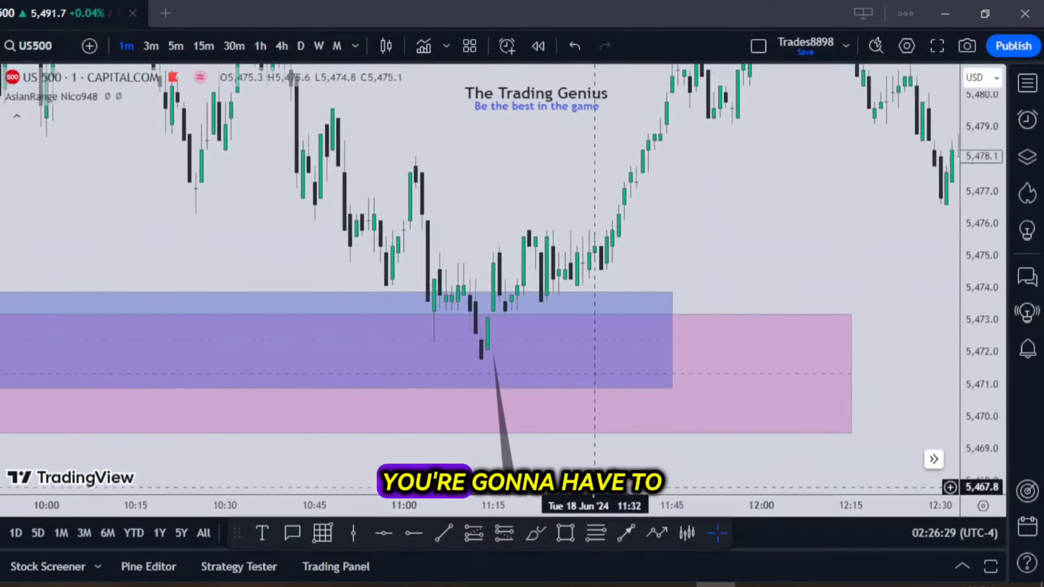
Draw a horizontal trend line at 5,474.8 from about 11:09 to 11:15 and apply the market structure shift template
left_click(566, 531)
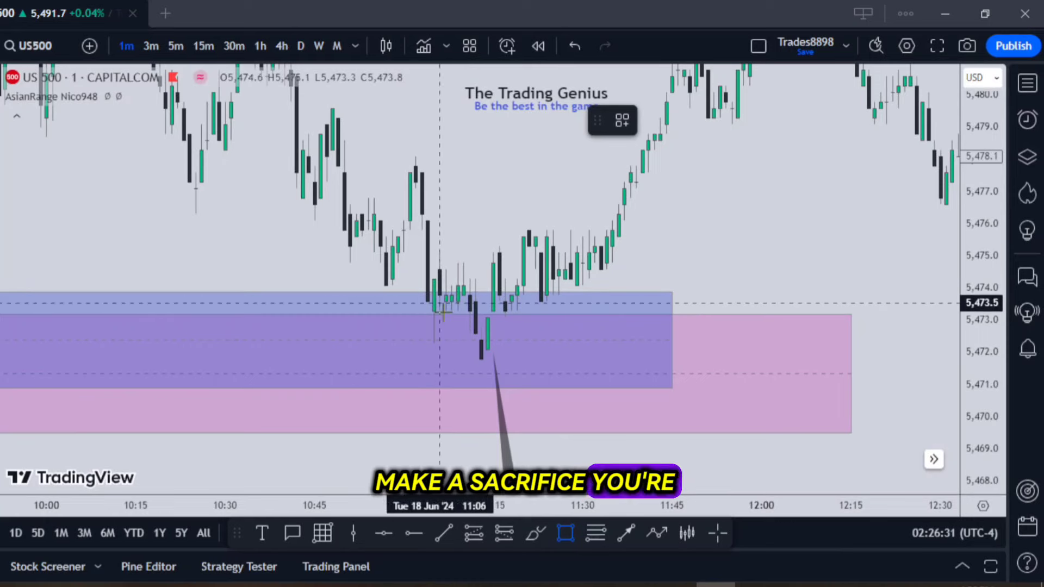
left_click(447, 532)
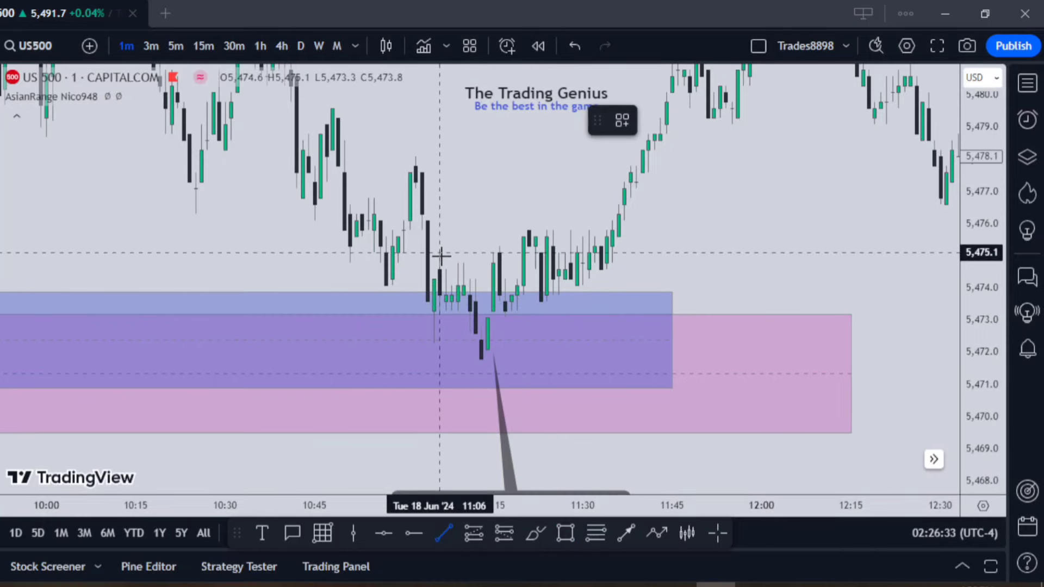
left_click(458, 263)
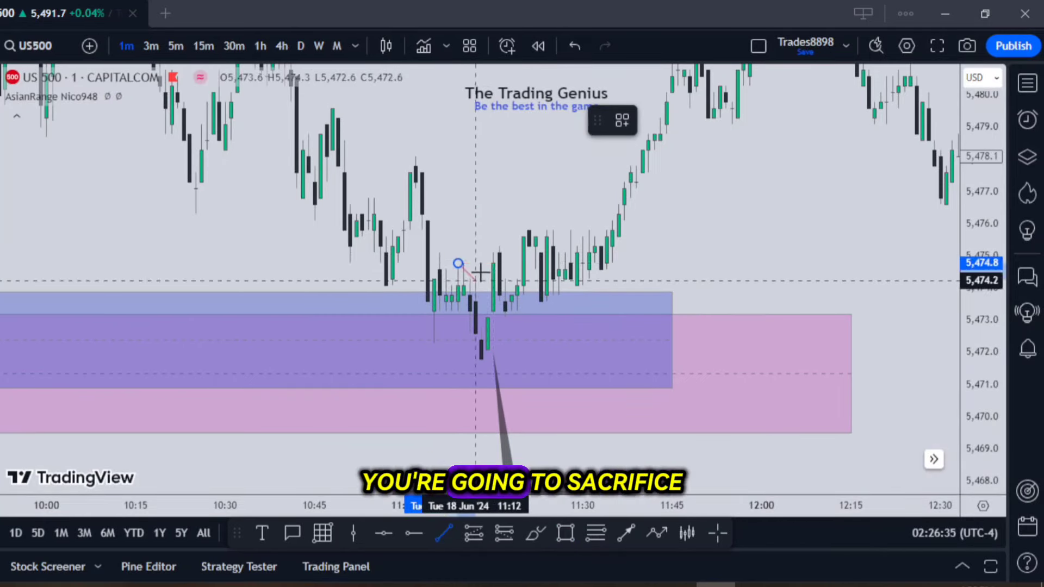
left_click(492, 263)
left_click(622, 120)
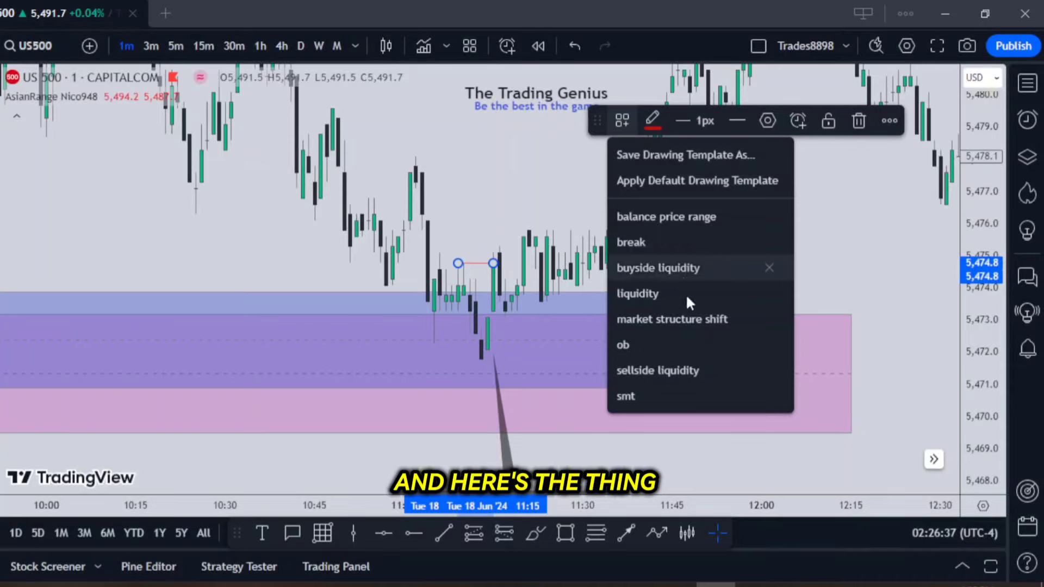
left_click(696, 319)
mouse_move(721, 254)
left_mouse_down()
mouse_move(764, 238)
mouse_move(729, 233)
left_mouse_up()
scroll(729, 233, "up", 1)
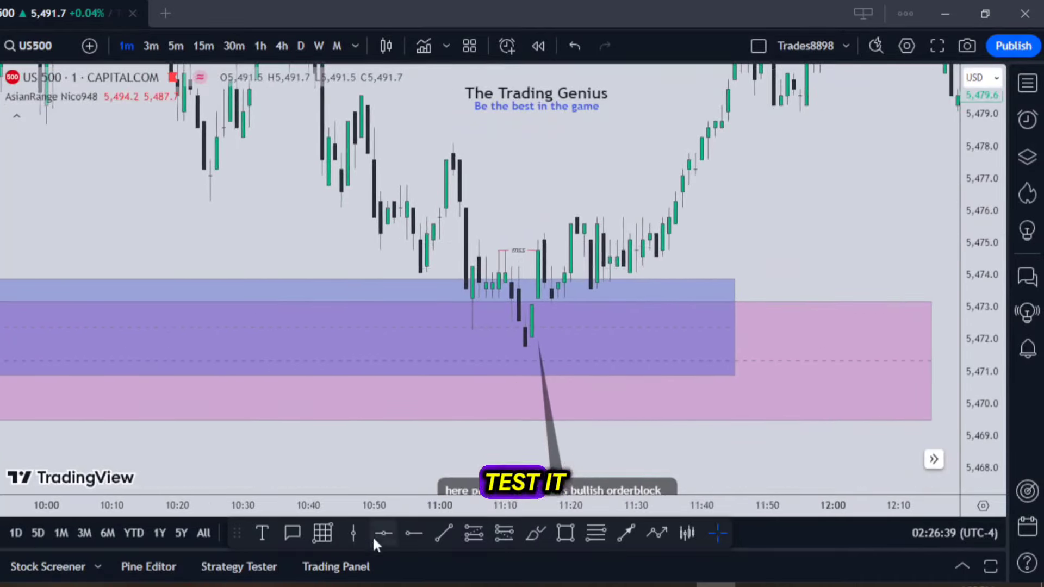
Add a callout pointing at the market structure shift line near 11:08, reading "first we have our 1m market structure shift"
left_click(292, 532)
mouse_move(492, 263)
left_mouse_down()
mouse_move(357, 289)
mouse_move(308, 327)
left_mouse_up()
type("fir")
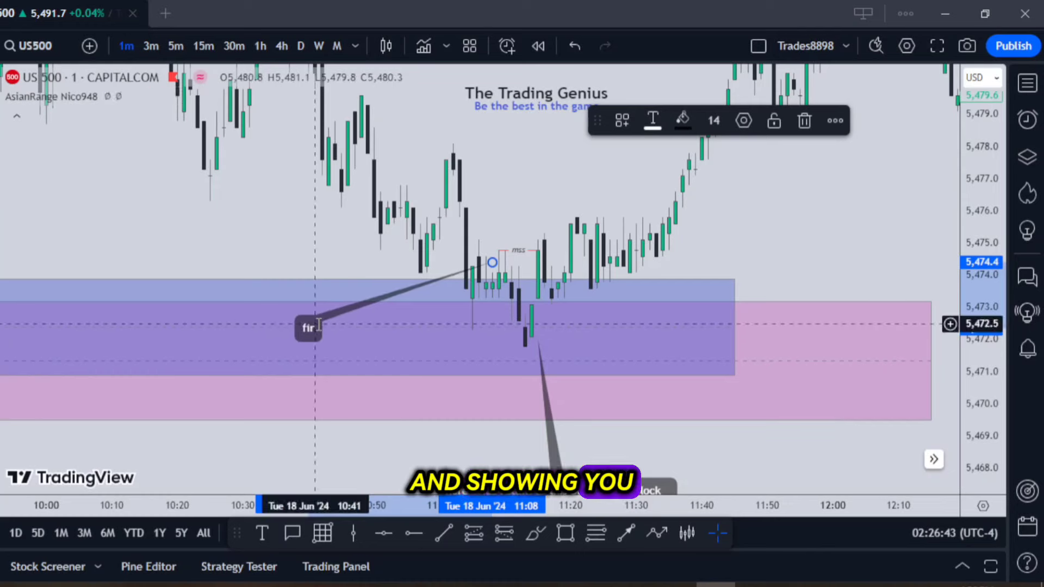
type("st we have")
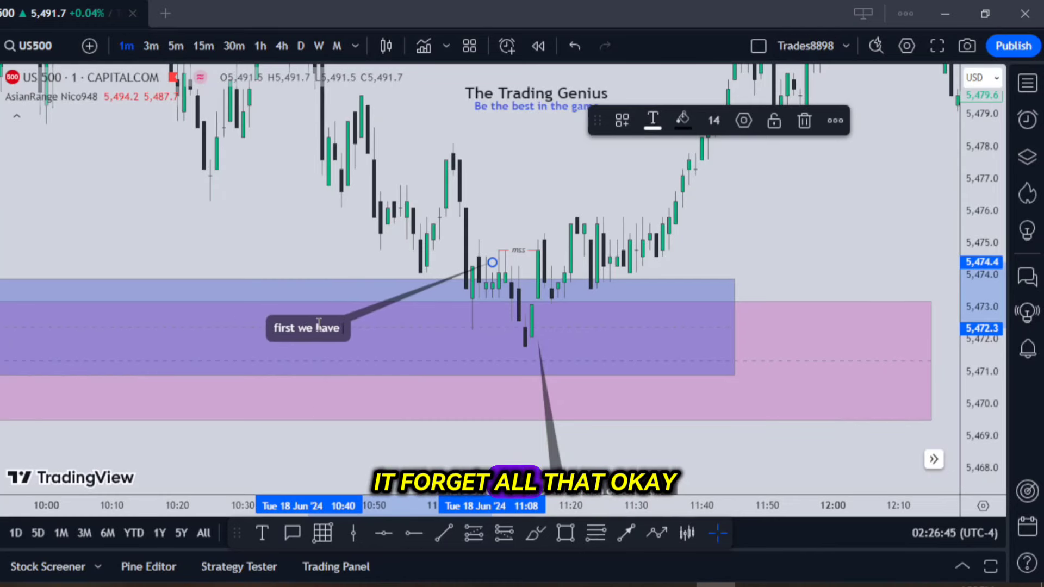
type(" our 1m")
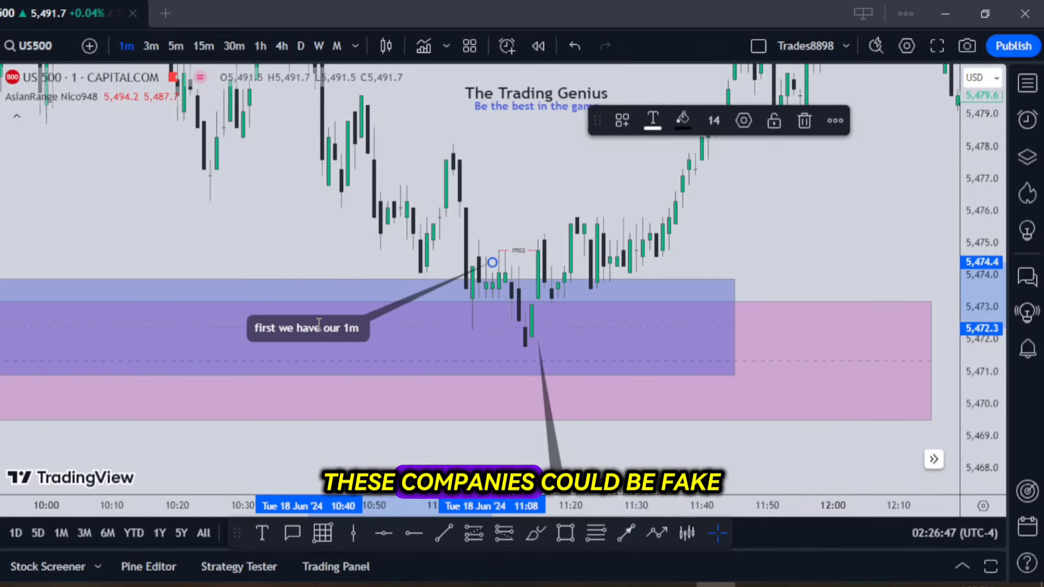
type(" market struc")
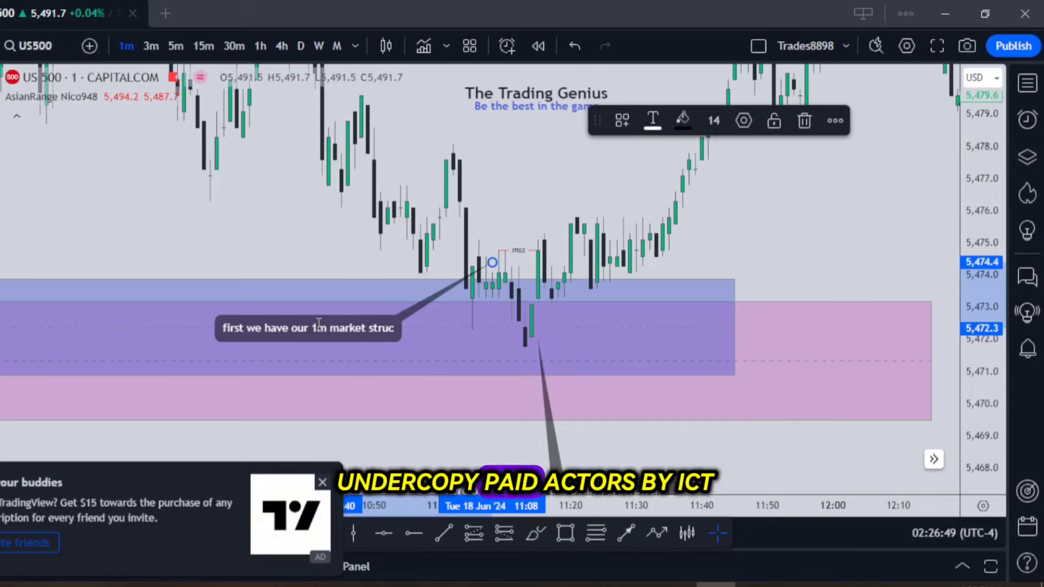
type("ture shift")
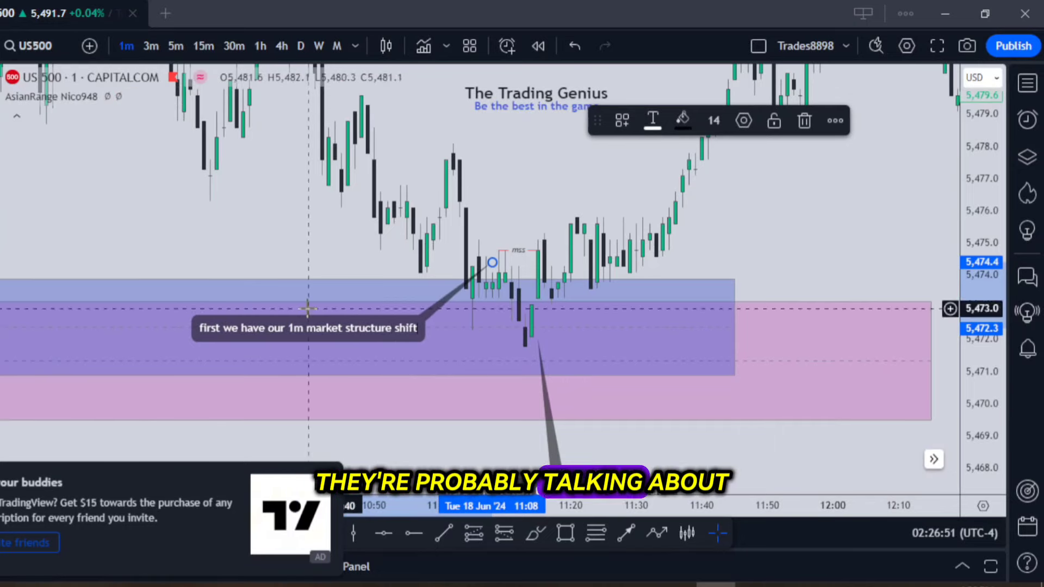
left_click(561, 202)
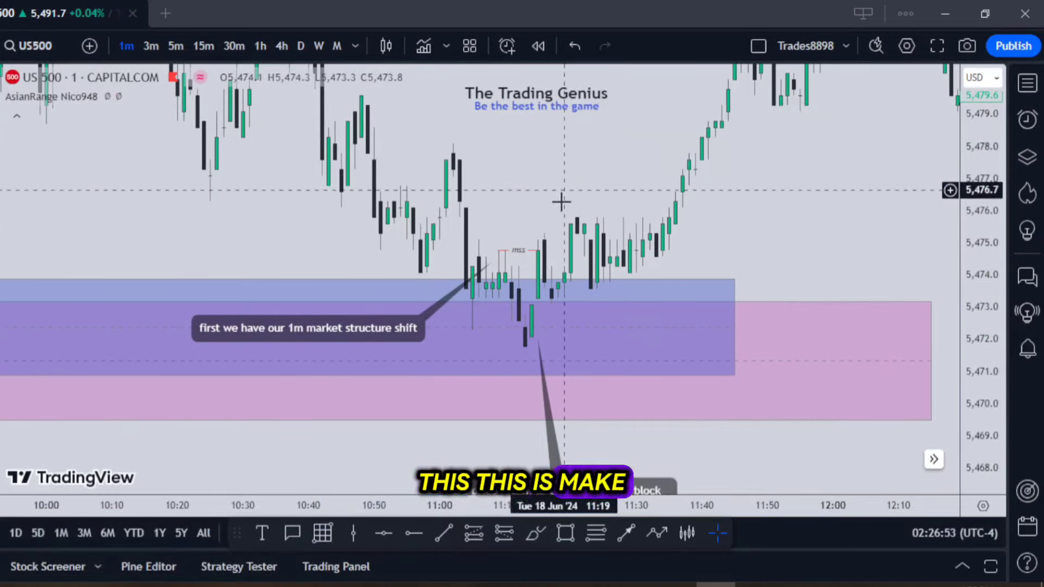
Draw a rectangle from 5,475.8 to 5,474.3 between 11:02 and 11:49 and apply the IFVG template
left_click_drag(549, 182, 534, 215)
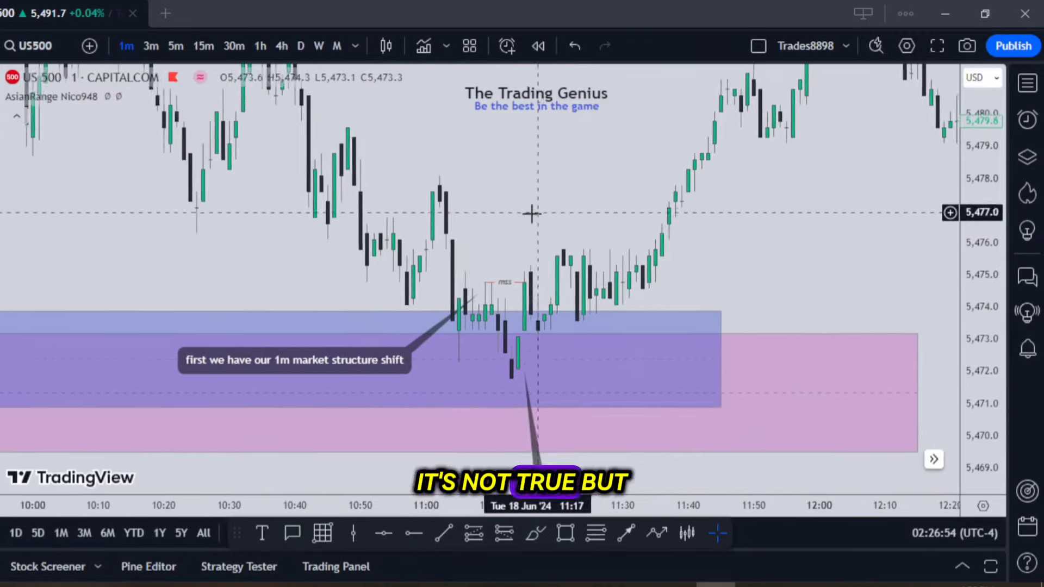
left_click(563, 535)
mouse_move(445, 250)
left_mouse_down()
mouse_move(458, 298)
mouse_move(745, 276)
left_mouse_up()
left_click(622, 120)
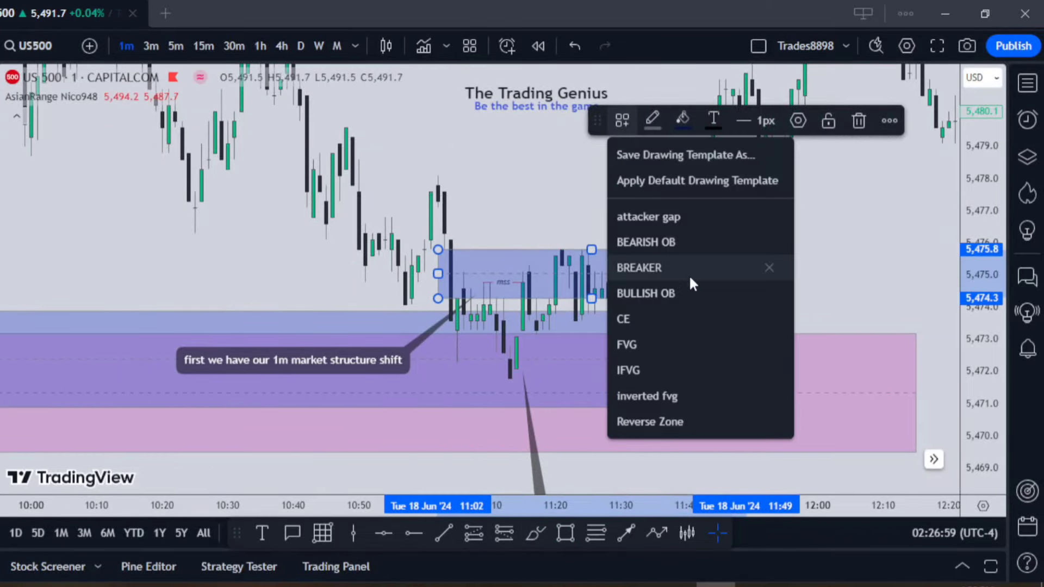
left_click(657, 372)
left_click_drag(725, 338, 575, 343)
Add a callout beside the right end of the IFVG box, starting "followed by our inversion fvg here"
left_click(293, 533)
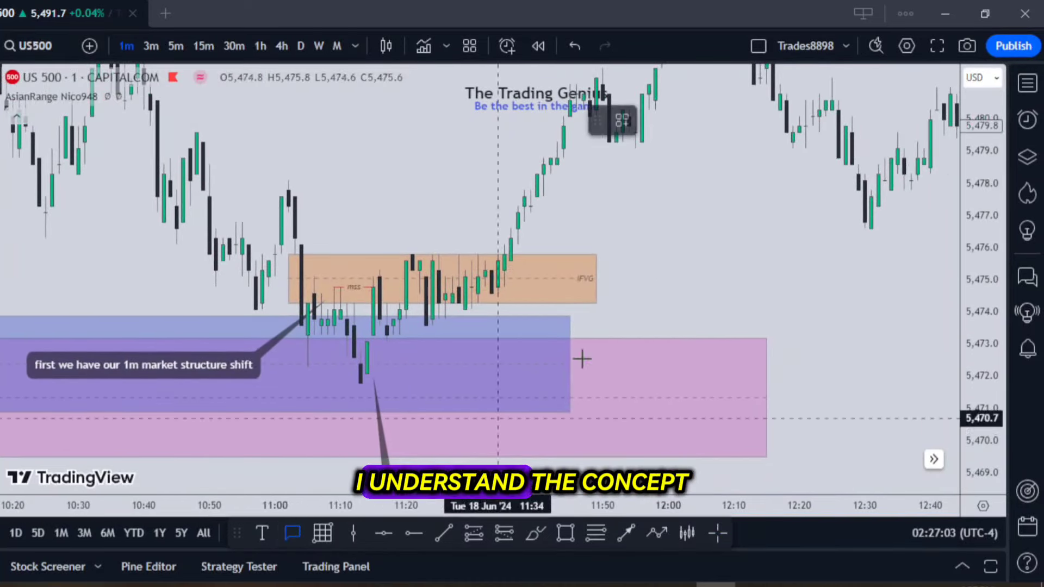
left_click_drag(609, 283, 694, 290)
type("fol")
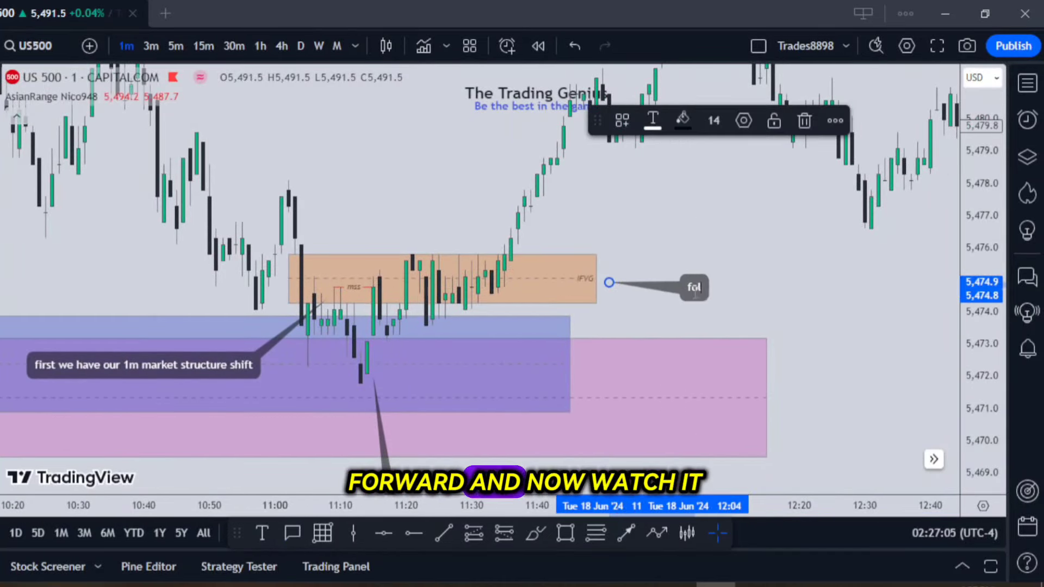
type("lowed")
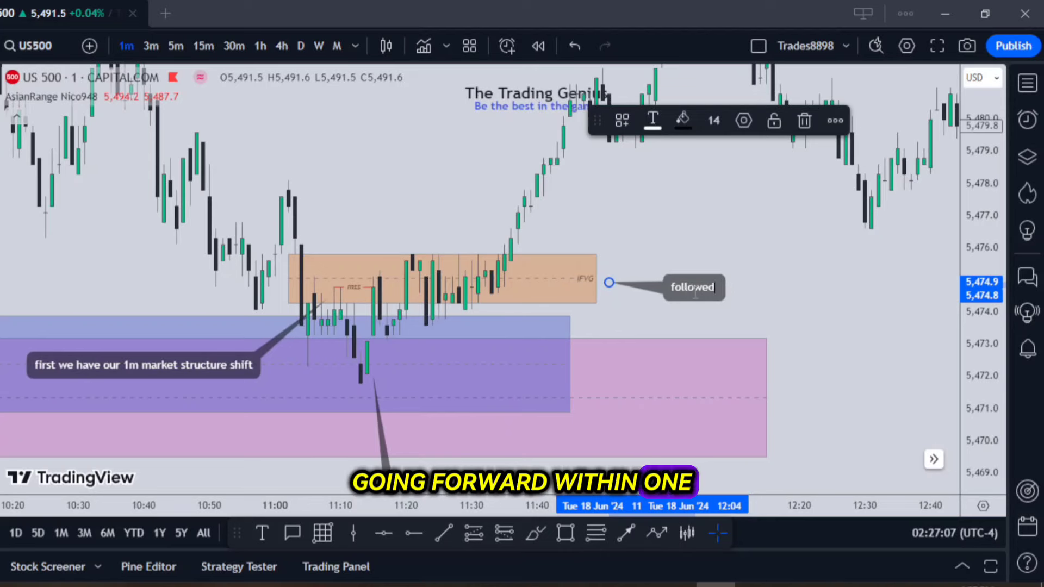
type(" by our")
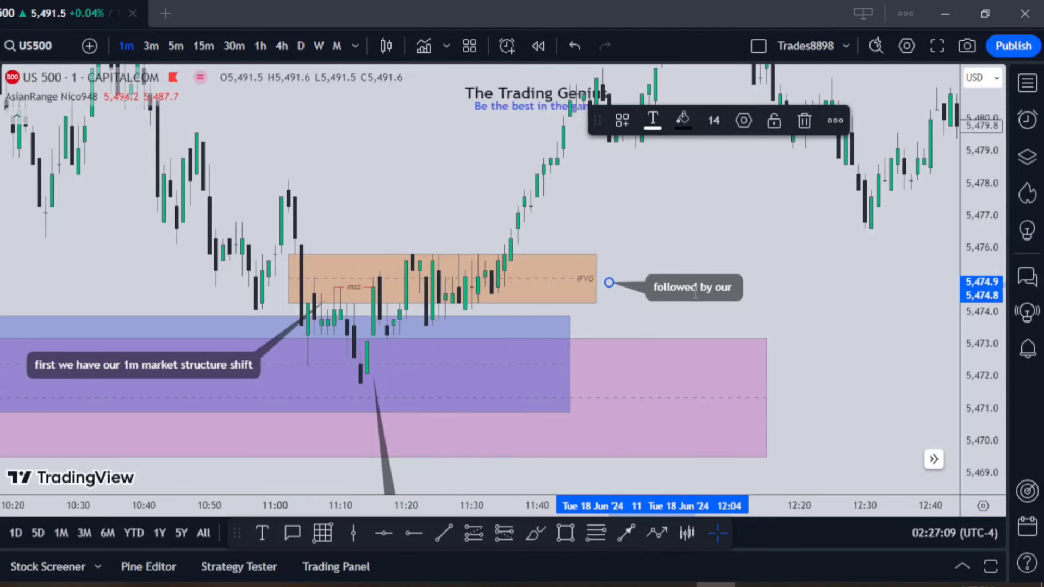
type(" inversion fvg here")
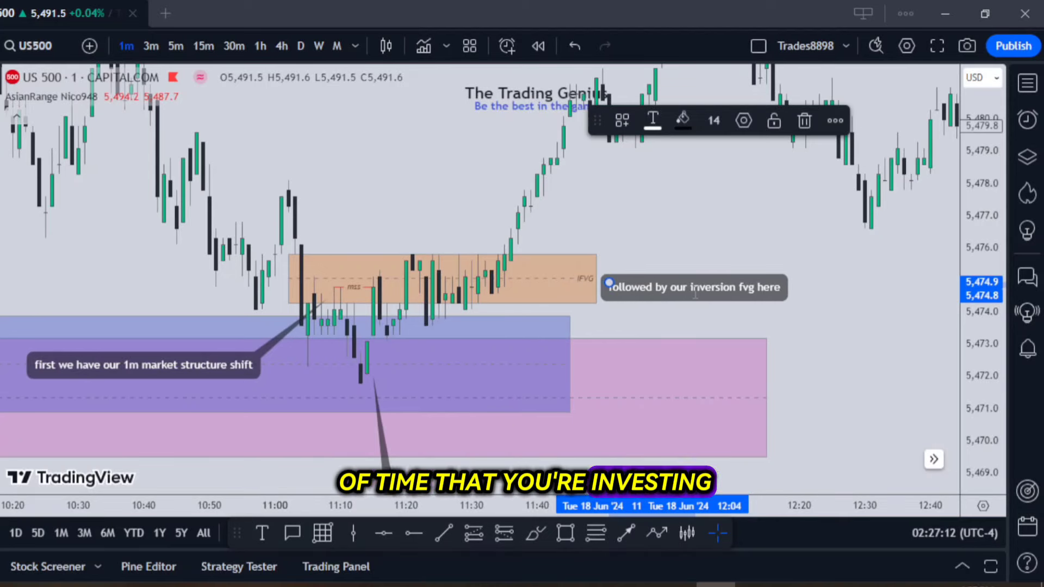
Complete the IFVG callout with "so now we can entry when price close above this Inversion fvg." and shift its text away from the box
key("Return")
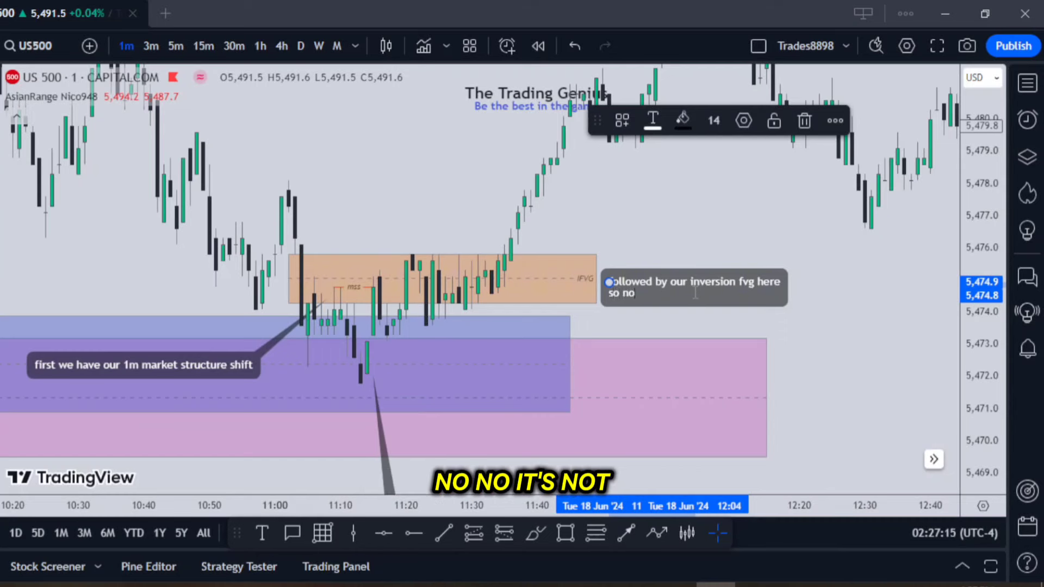
type("so now we can en")
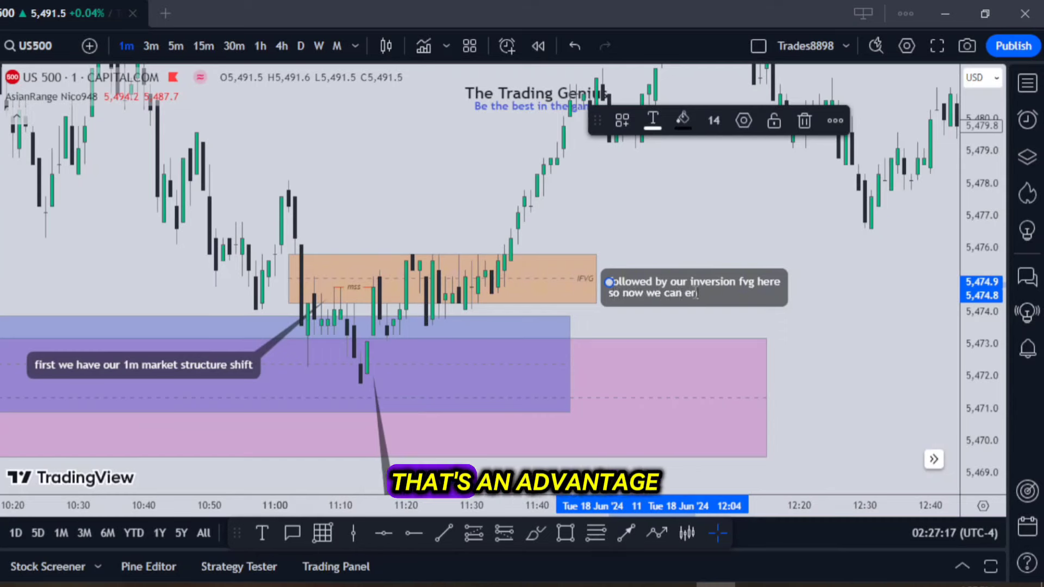
type("try wh")
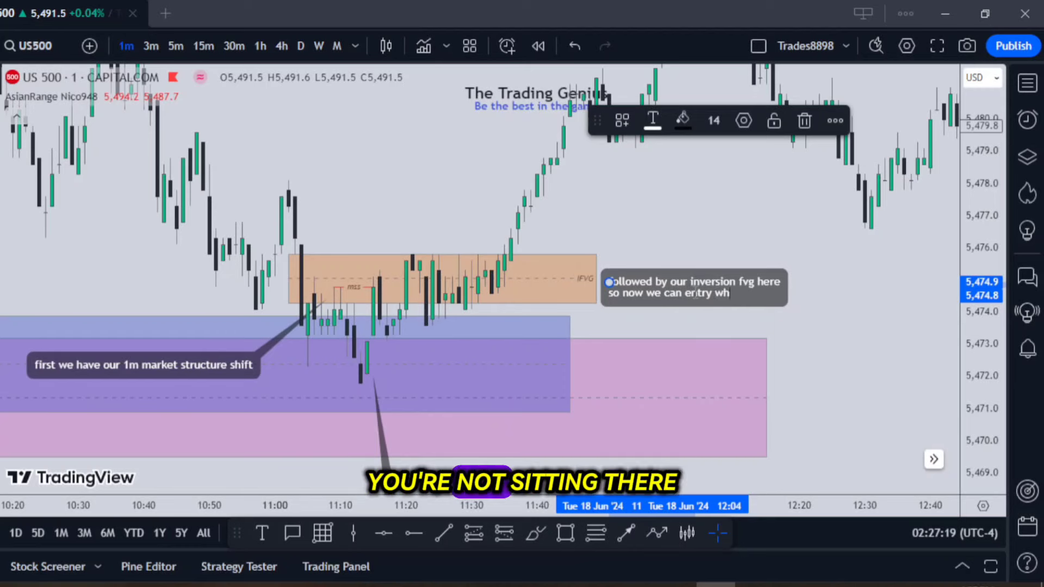
type("en price cl")
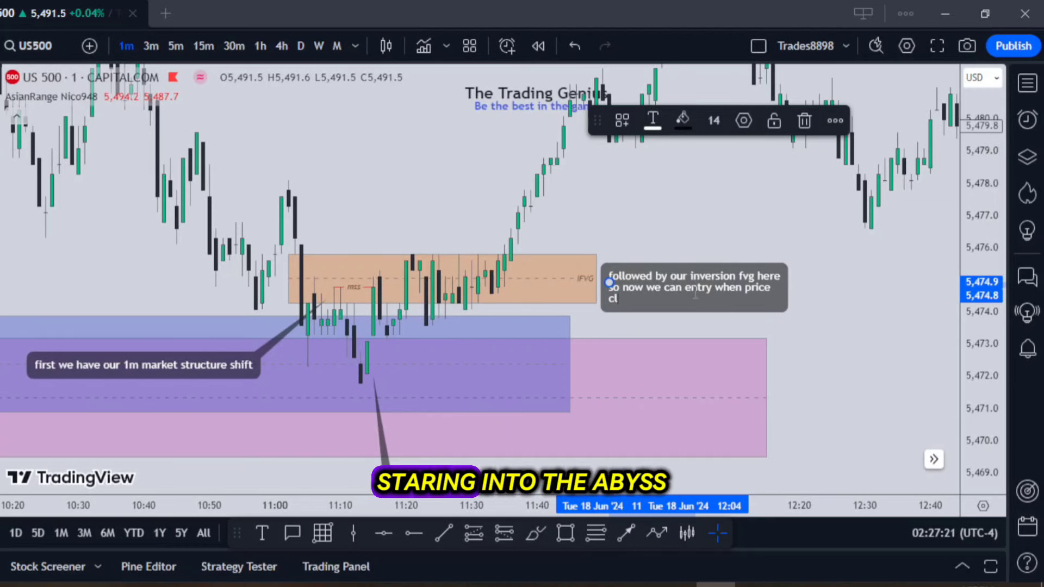
type("ose above th")
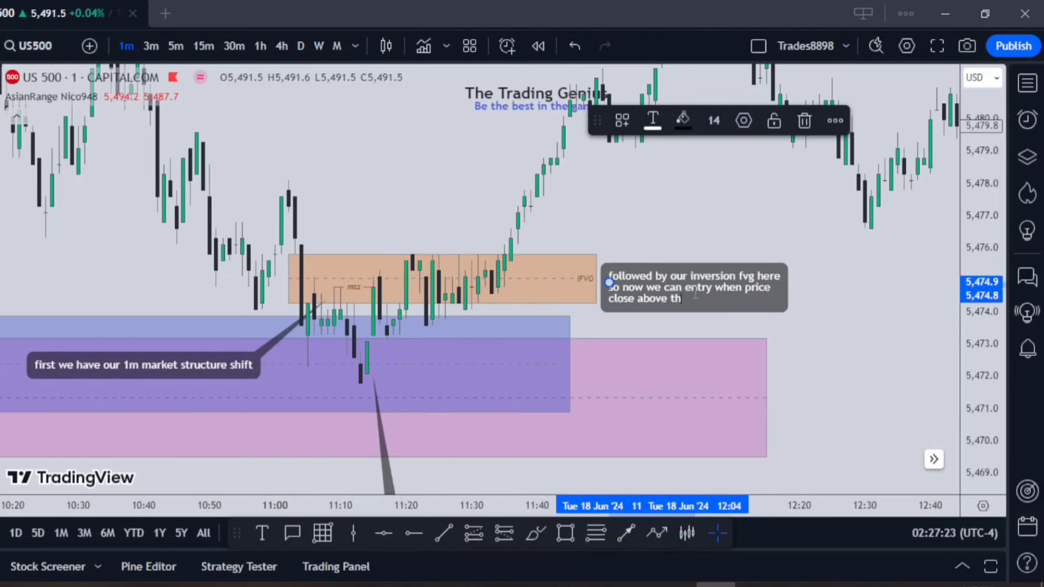
type("is inversion")
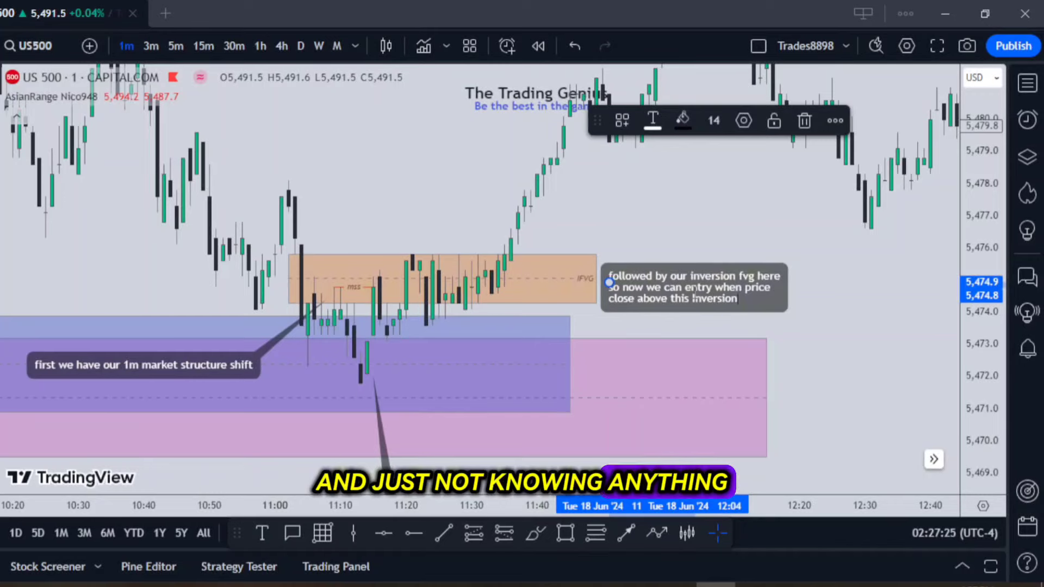
type(" fvg.")
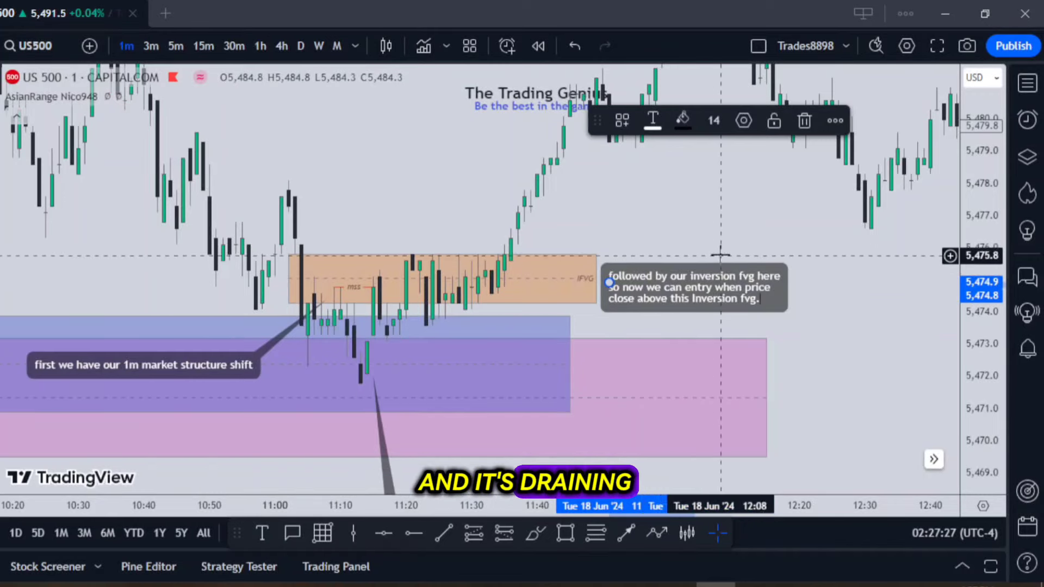
left_click_drag(718, 253, 713, 267)
left_click(715, 292)
Add a callout at the 11:38 candle reading "and this candle here confirm that so now we entry." and shift its text clear of the candles
left_click_drag(409, 436, 394, 461)
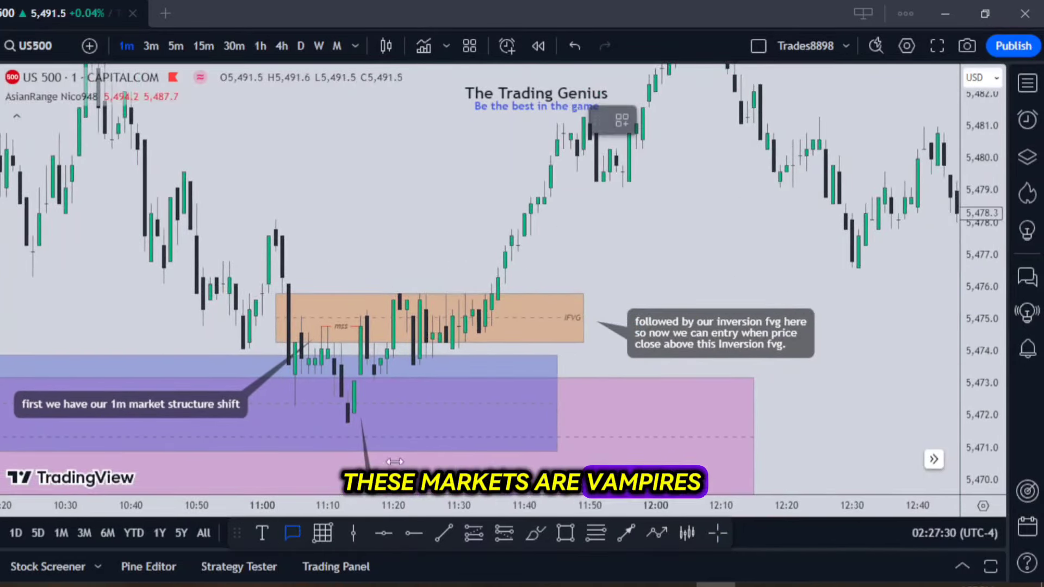
left_click(512, 279)
left_click(609, 265)
type("a")
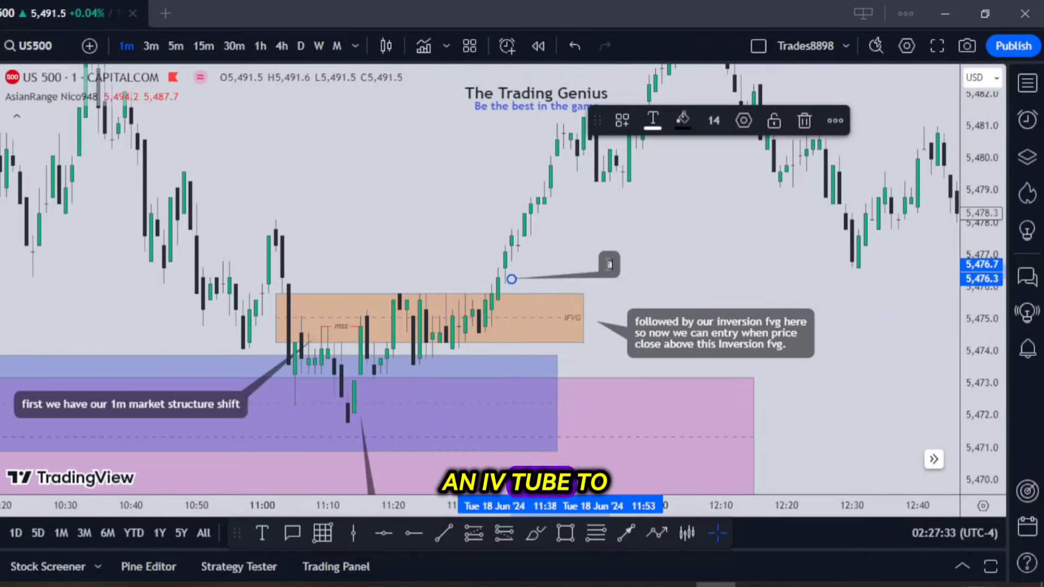
type("nd this can")
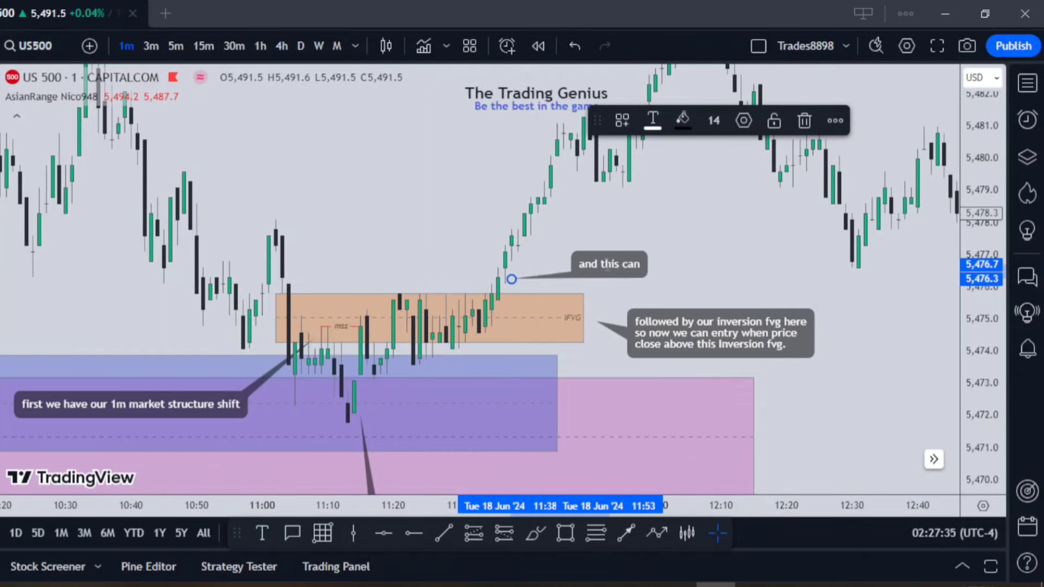
type("dle here")
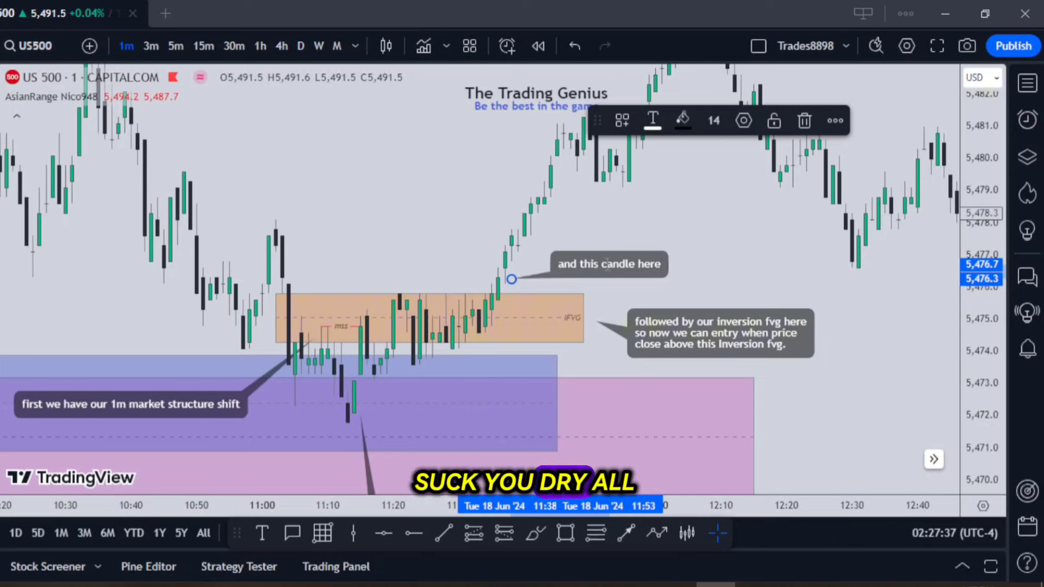
type(" confirm")
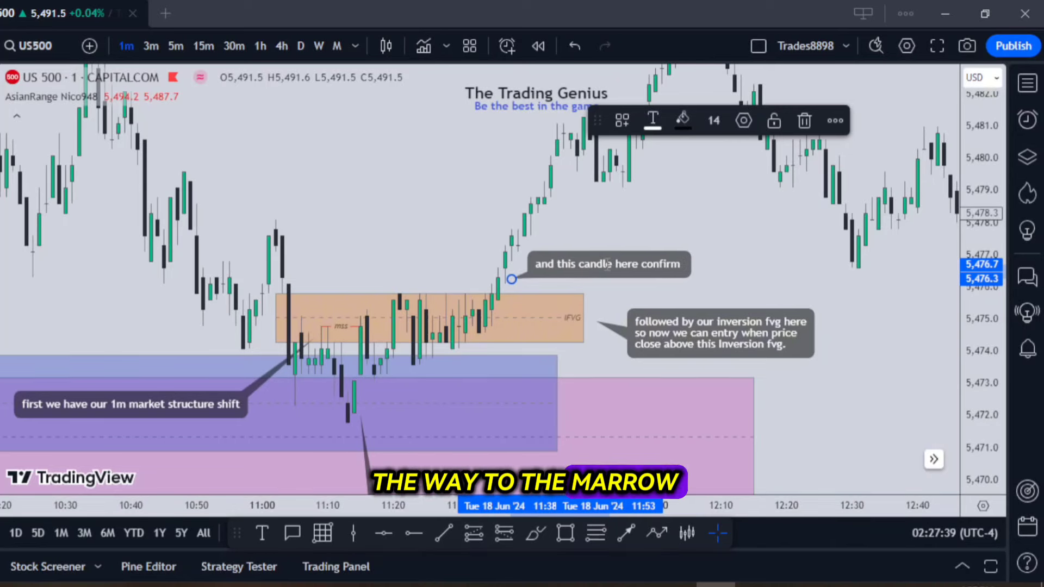
type(" that ")
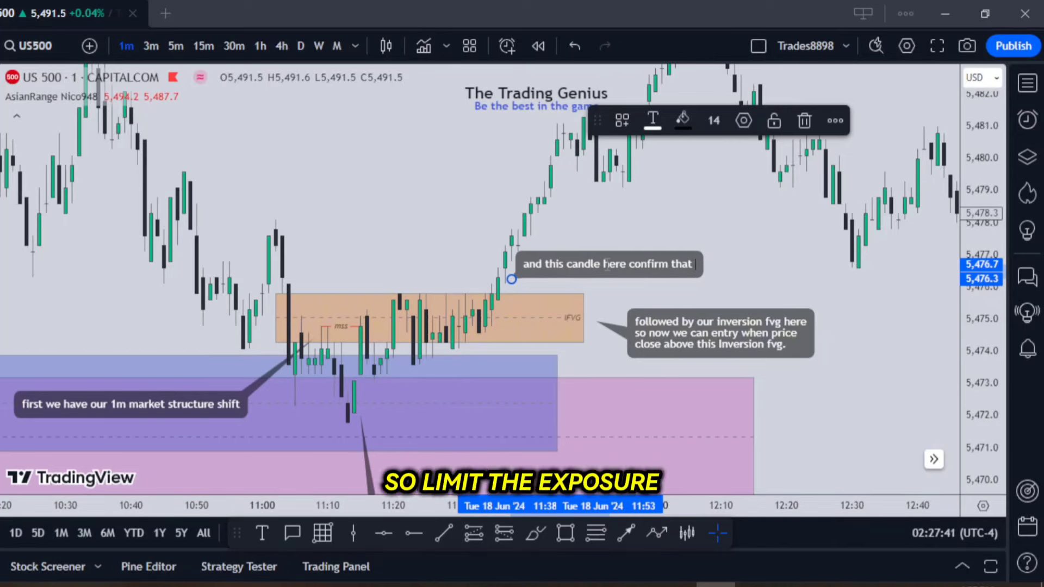
type("so now we")
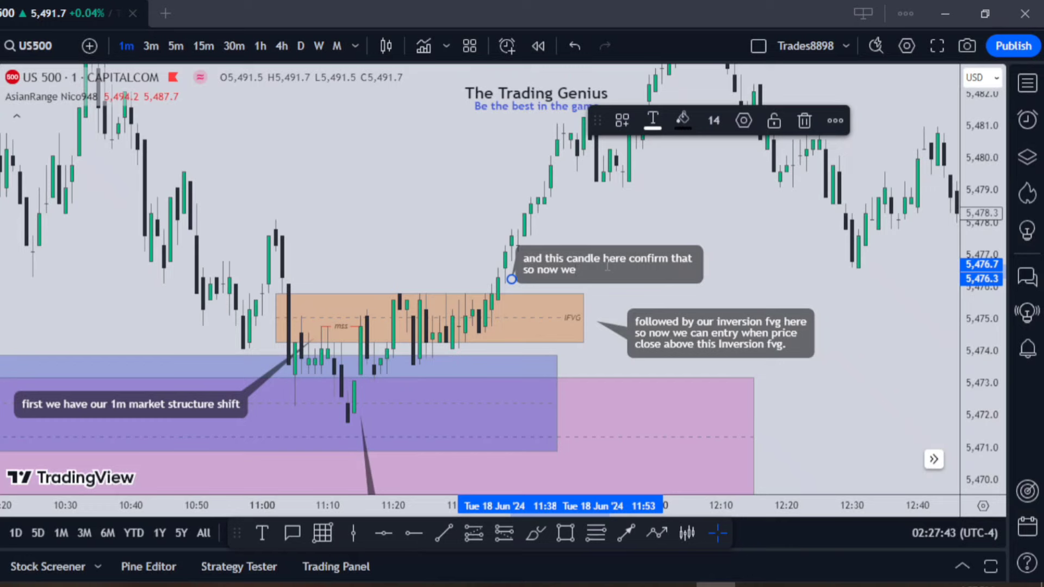
type(" entry.")
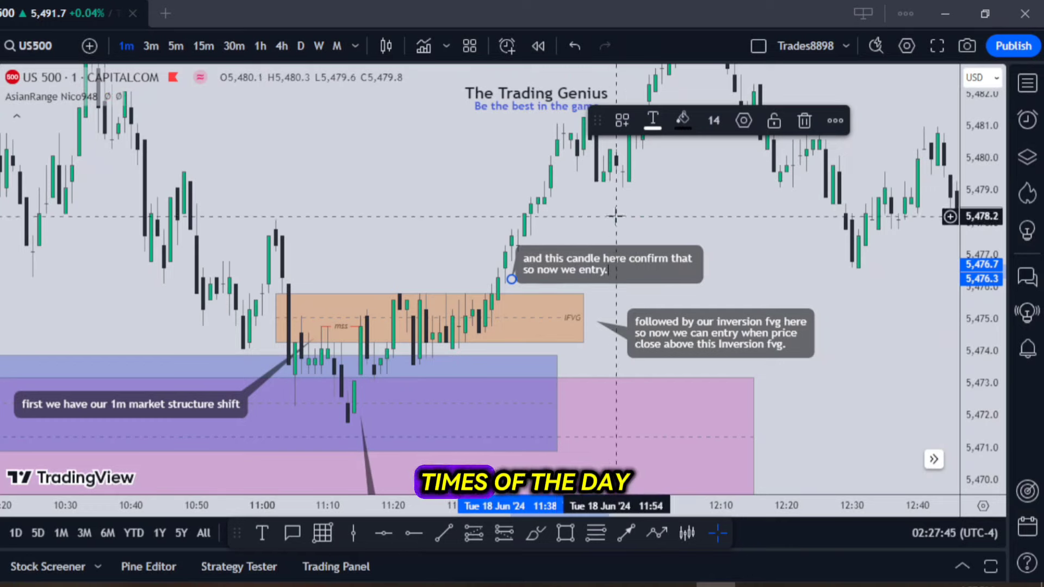
left_click_drag(608, 268, 699, 279)
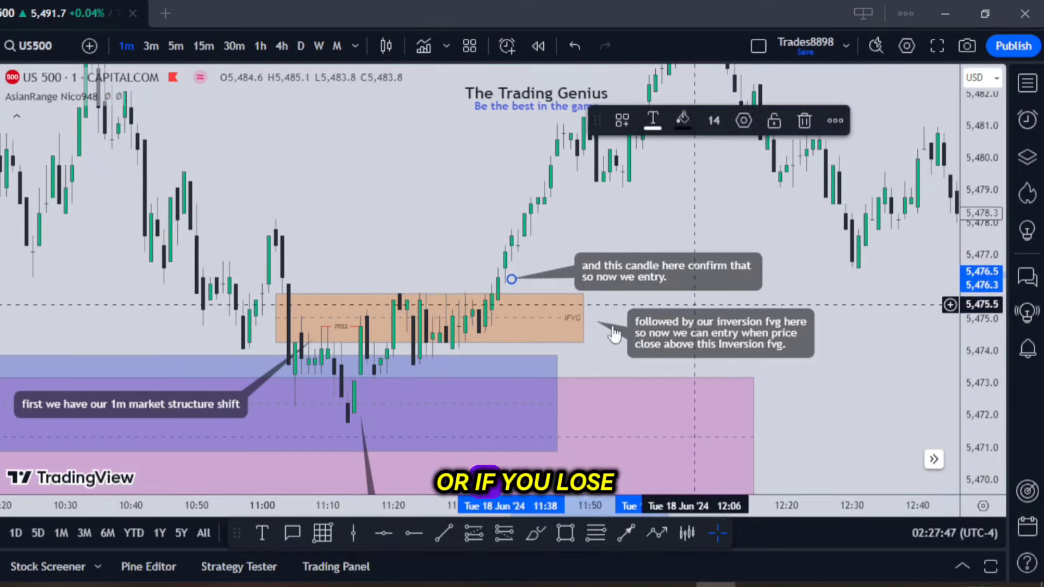
Place a long position at 11:36 with entry 5,476.4, target 5,479.1 and stop 5,473.7
left_click(462, 521)
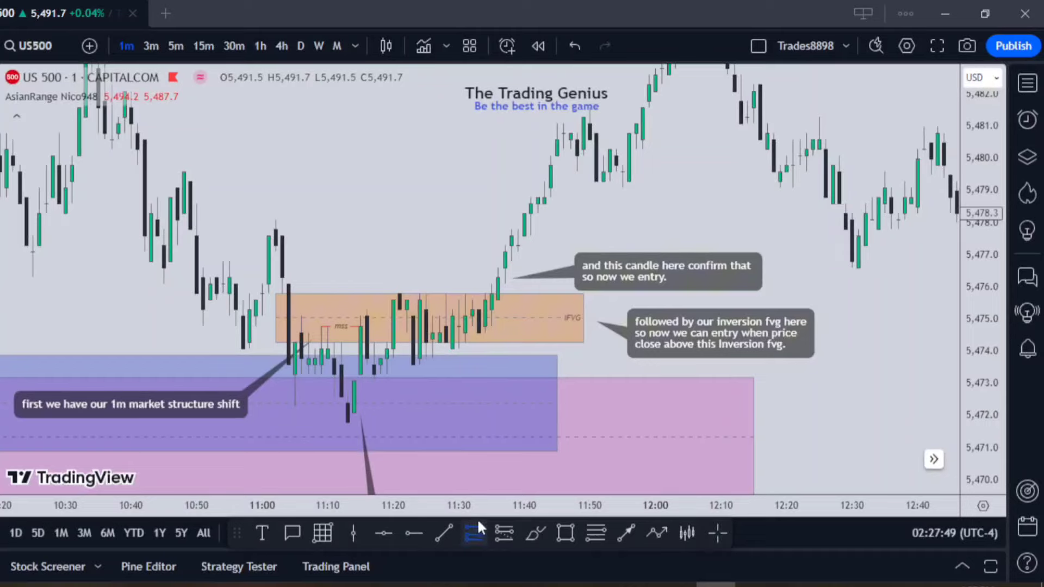
left_click(498, 275)
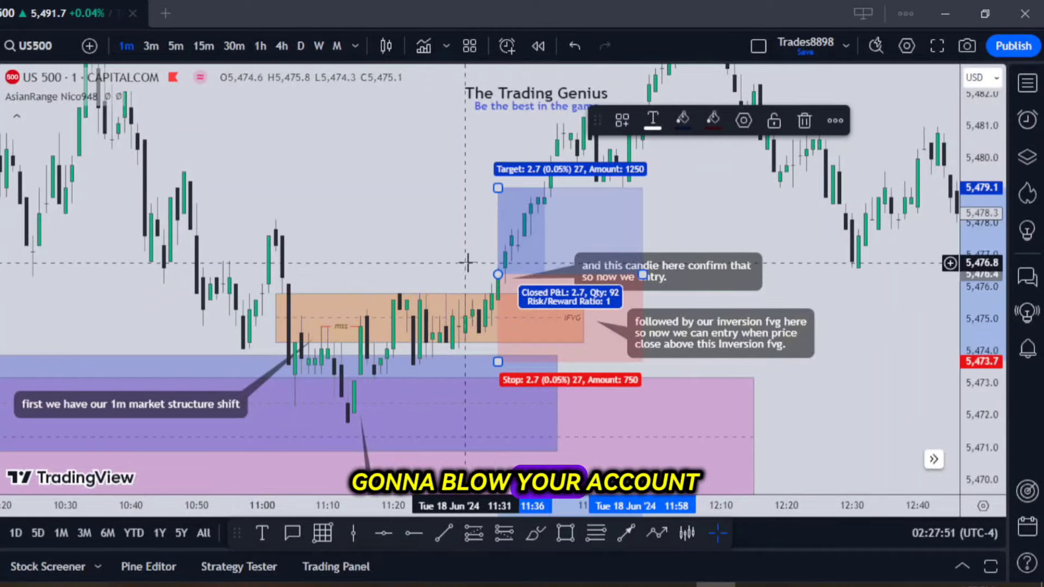
left_click_drag(497, 275, 497, 276)
left_click(432, 223)
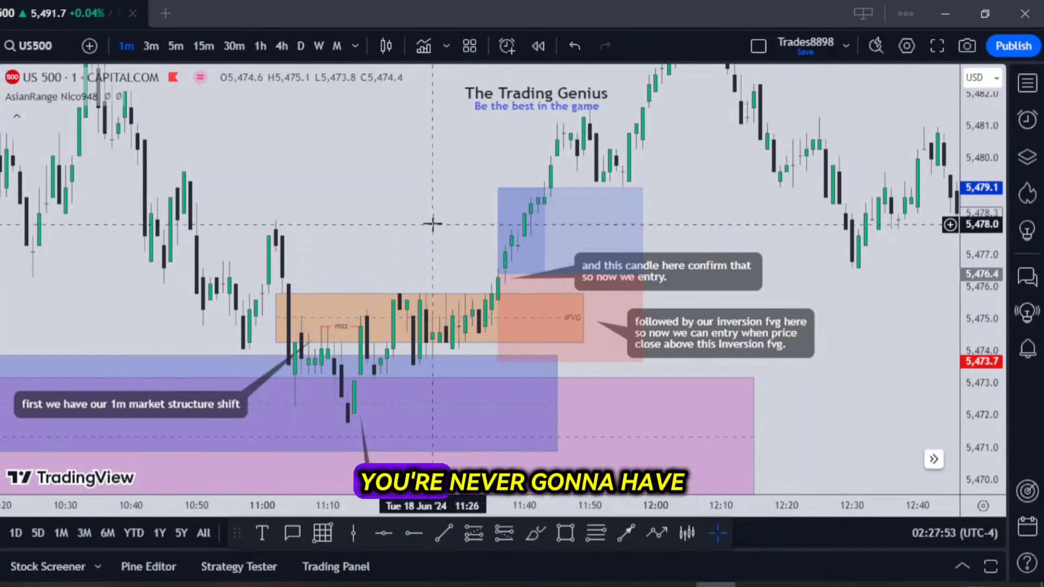
Move the text of the inversion FVG callout slightly up and away from the IFVG box
scroll(432, 223, "down", 2)
left_click(620, 292)
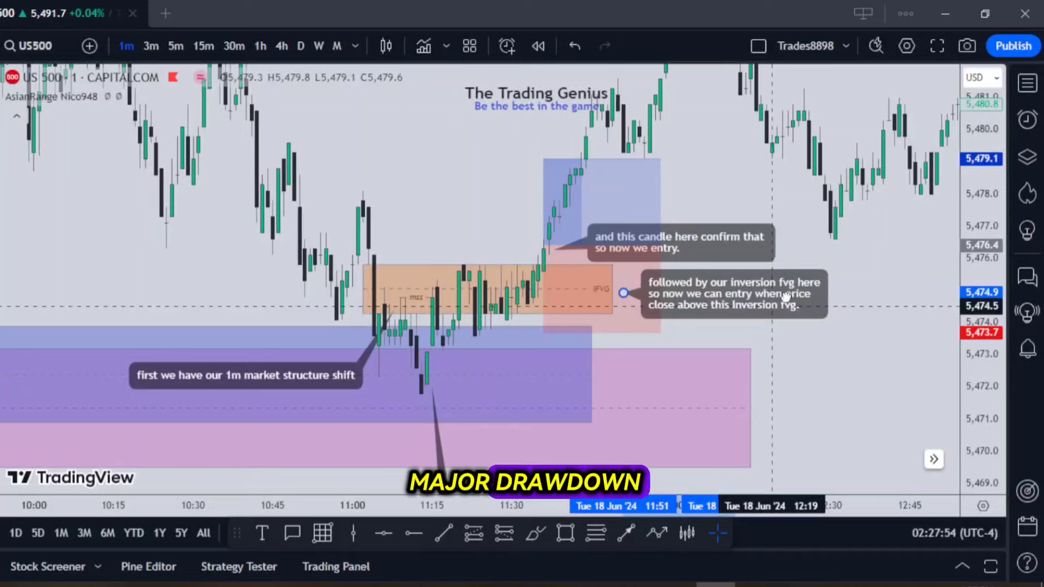
left_click(544, 322)
Draw a level trend line from the low near 11:29 to about 12:00 and raise the long position's stop to 5,474.0
key("alt+t")
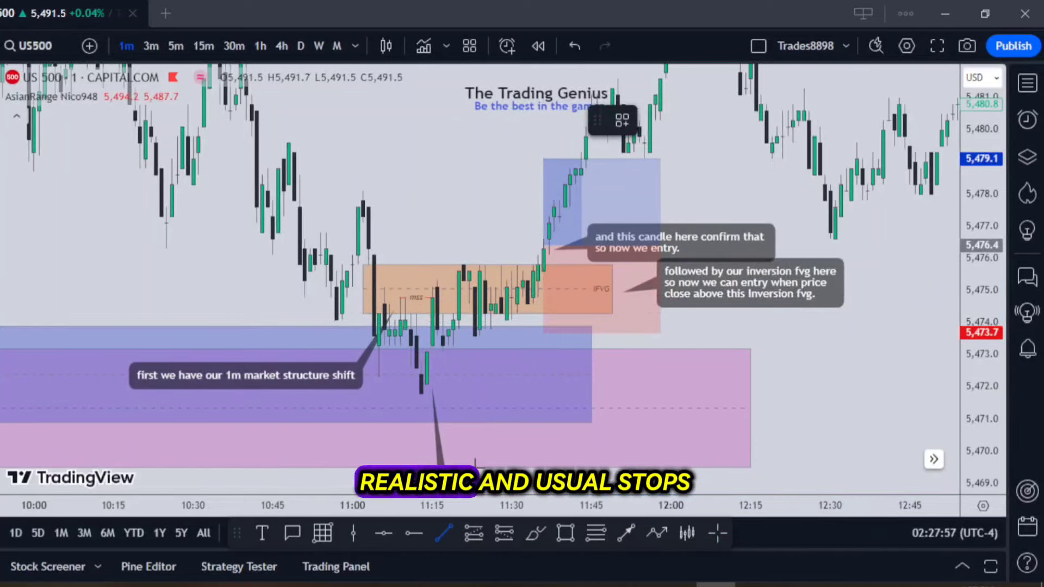
left_click(503, 319)
left_click_drag(503, 320, 673, 322)
left_click(655, 329)
left_click_drag(544, 333, 554, 327)
Add a callout below the stop level at 11:40 reading "stop loss goes just below this low"
left_click_drag(715, 370, 707, 366)
left_click(293, 533)
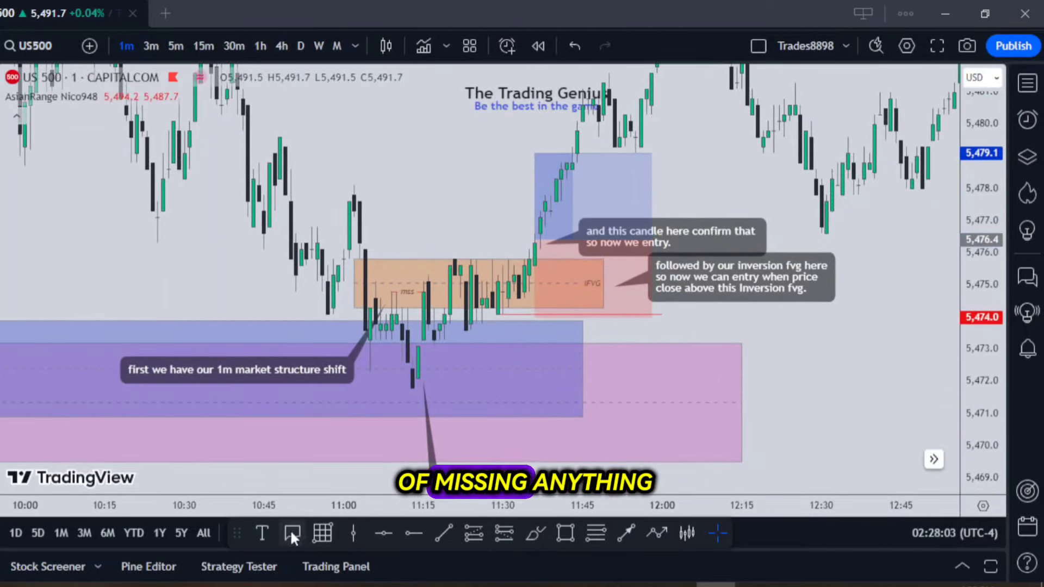
left_click_drag(551, 323, 559, 375)
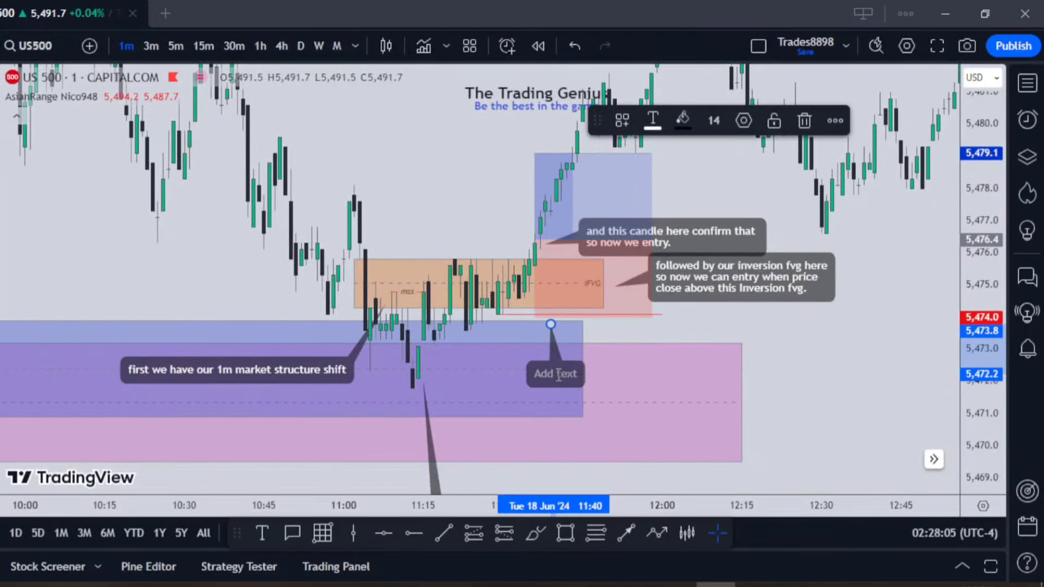
type("s")
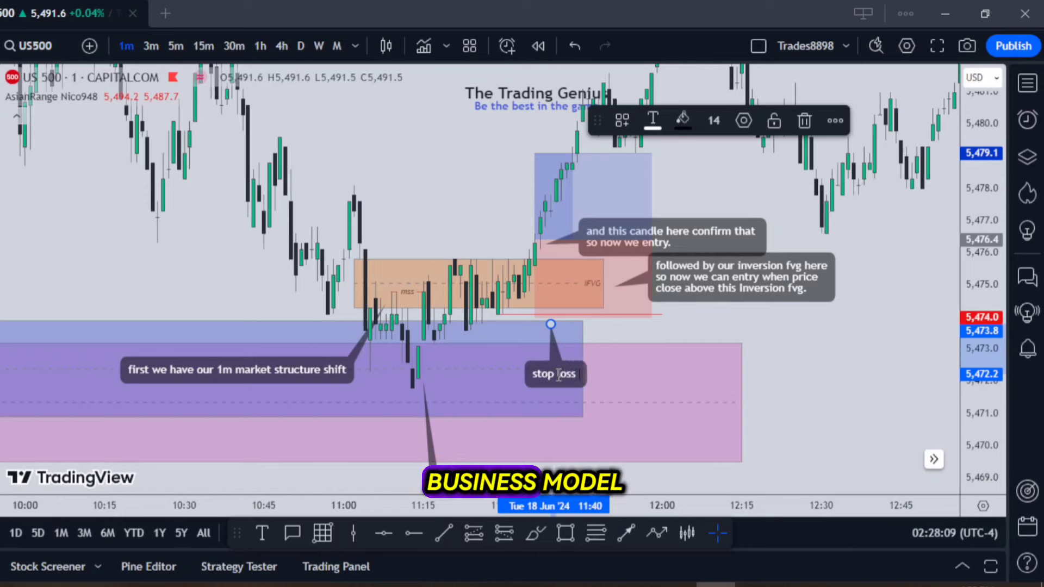
type("topo loss goes just bel")
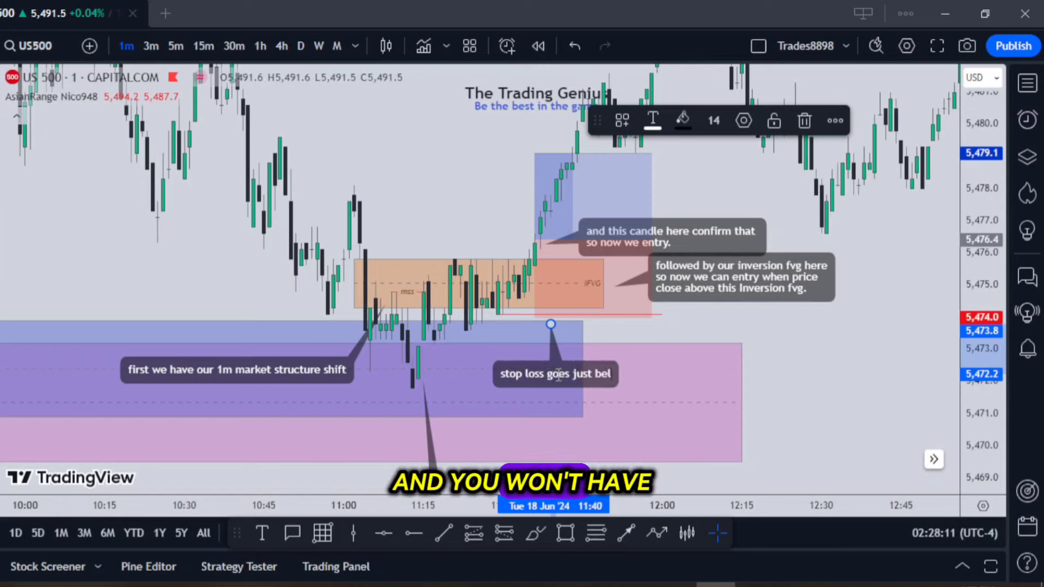
type("ow this low")
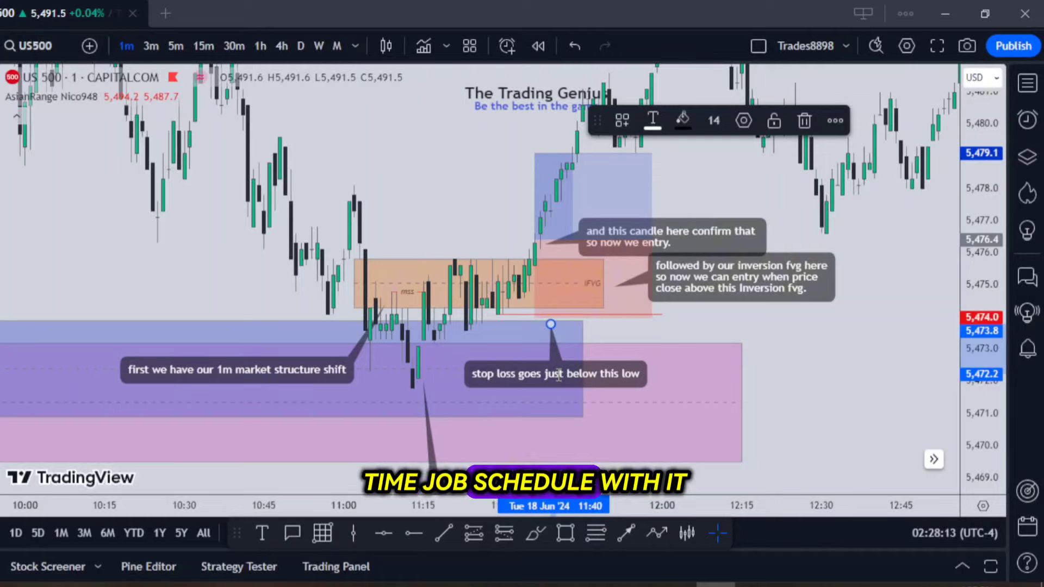
left_click(844, 389)
Draw a level trend line at 5,484.3 from the 10:33 high to 12:02 and apply the buyside liquidity template
scroll(844, 389, "down", 4)
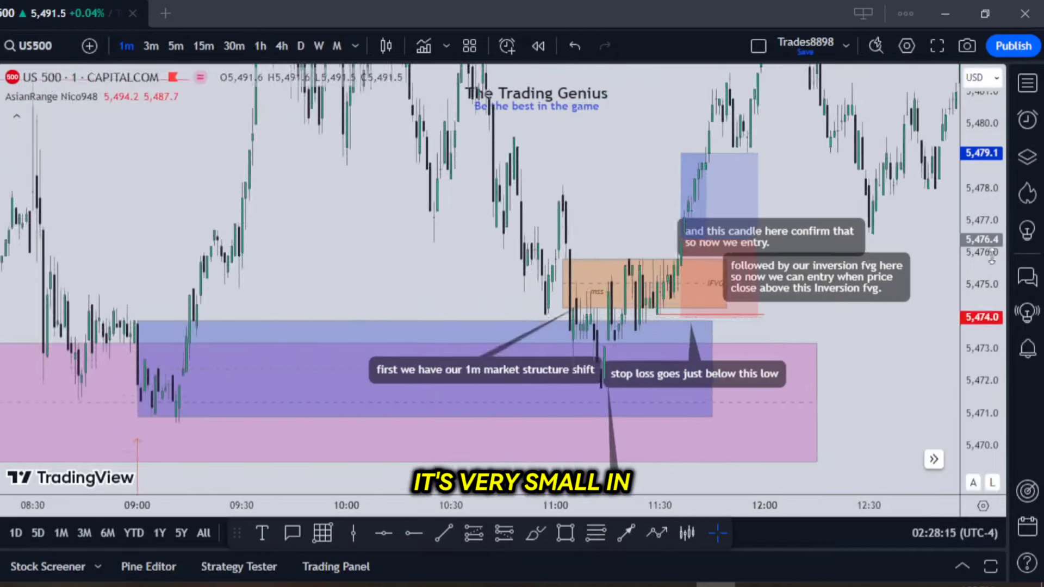
scroll(634, 308, "down", 1)
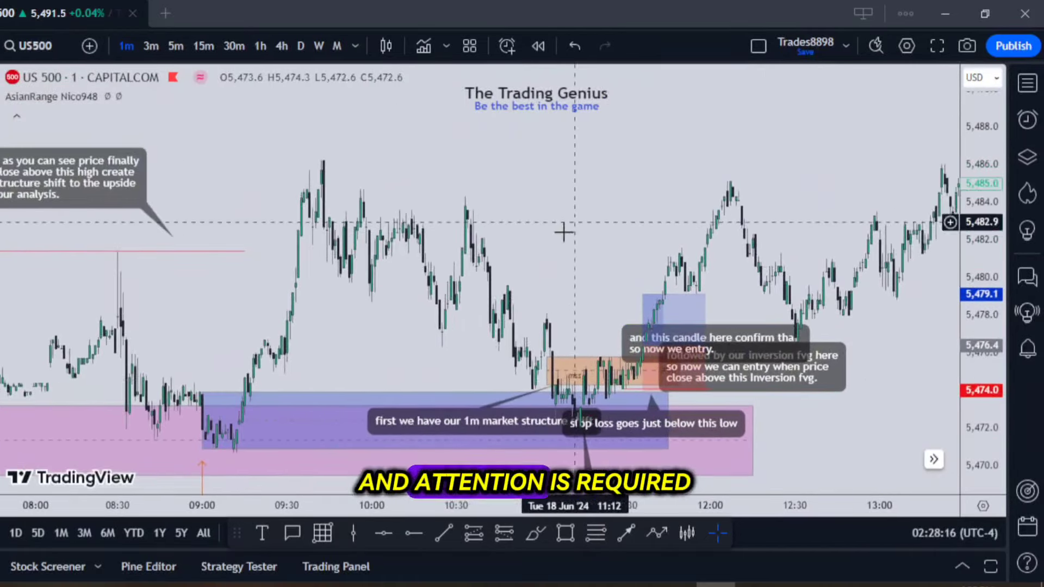
left_click(444, 532)
left_click(464, 183)
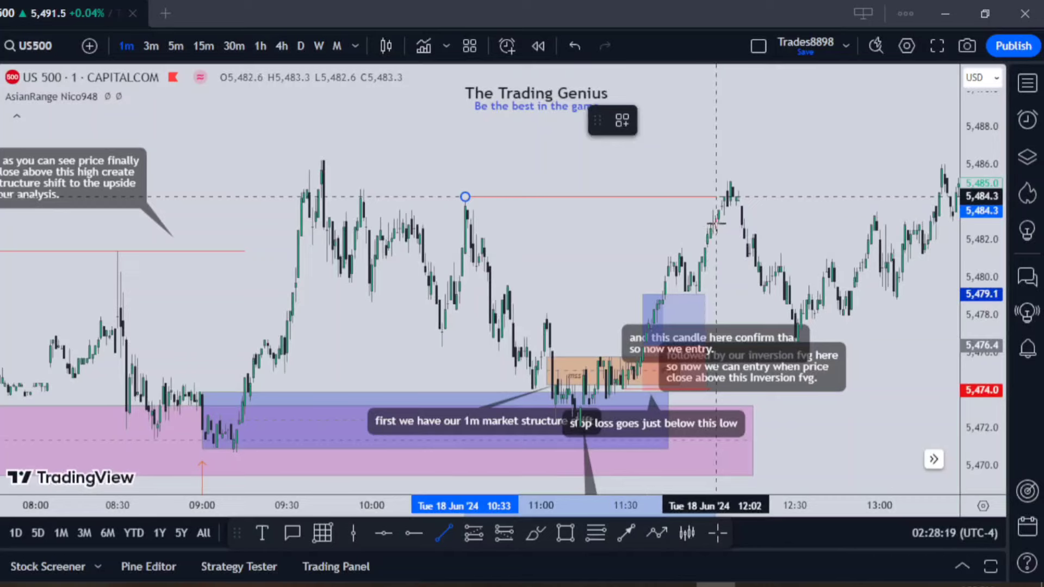
left_click(716, 224)
left_click(622, 120)
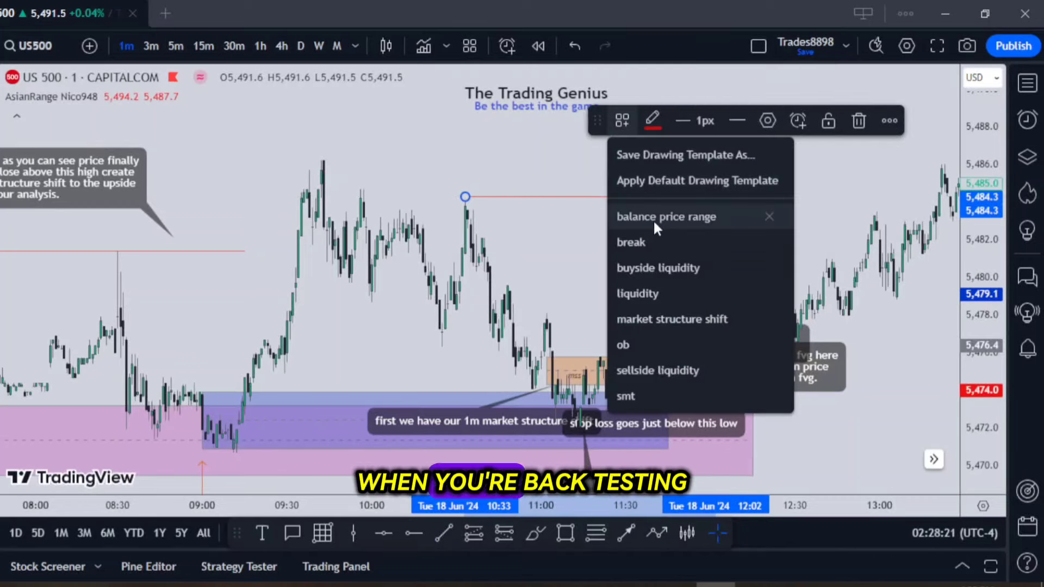
left_click(687, 268)
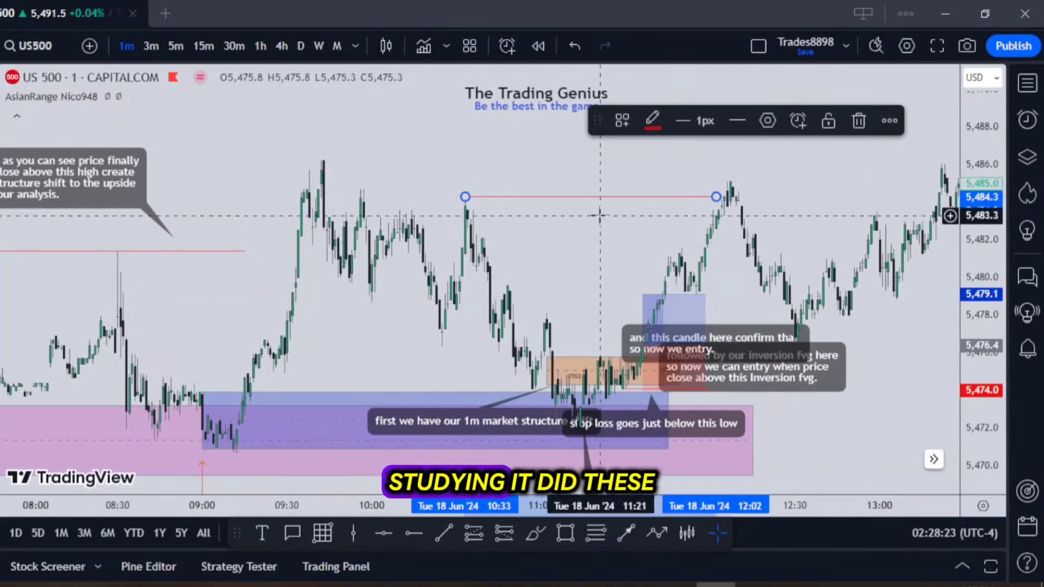
Add a callout above the buyside liquidity label at 10:37 reading "first target here and it got hit"
scroll(600, 215, "up", 2)
left_click(292, 533)
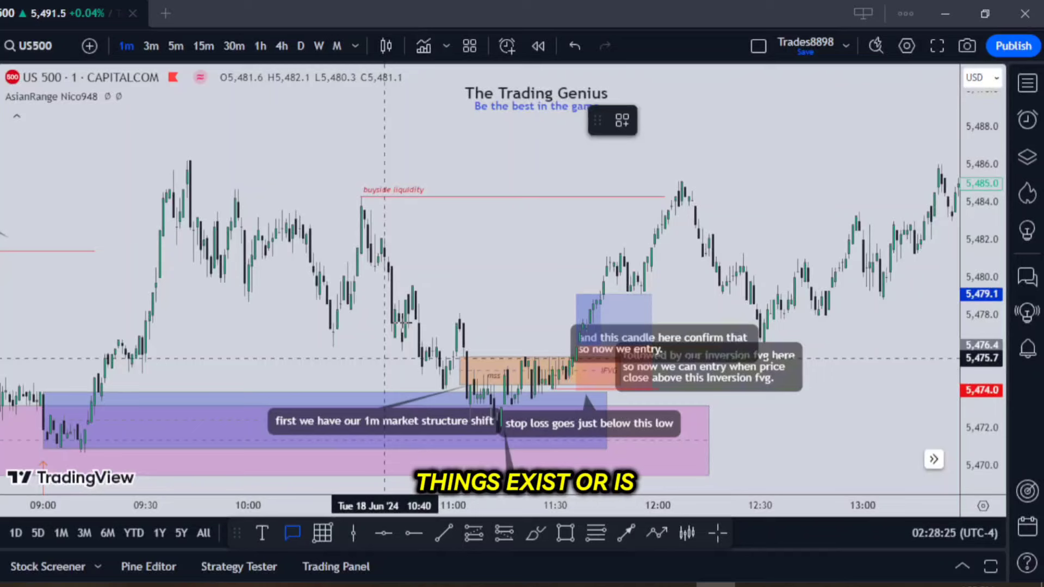
left_click(381, 176)
type("first t")
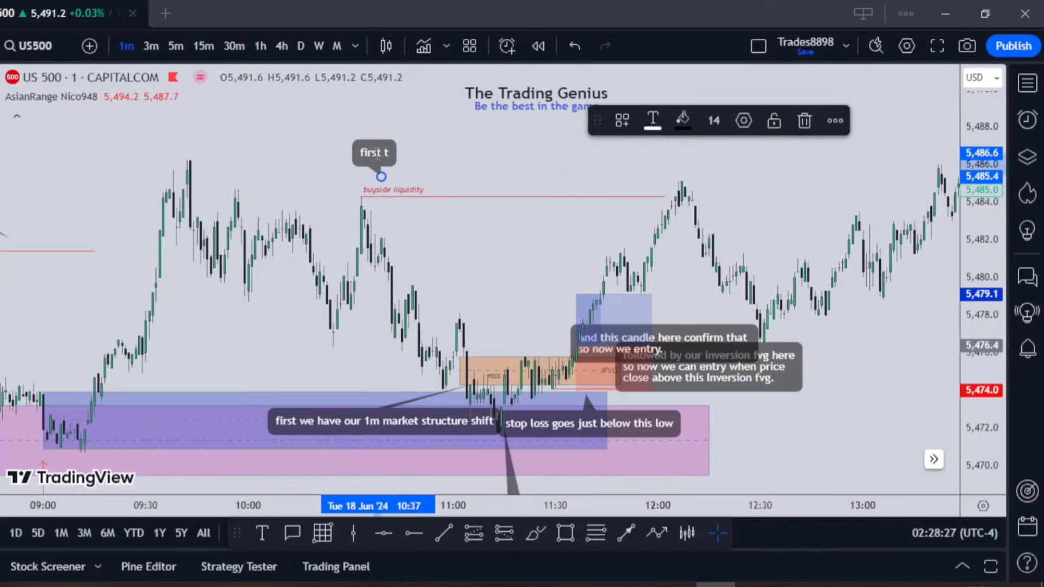
type("arget here and it got hit")
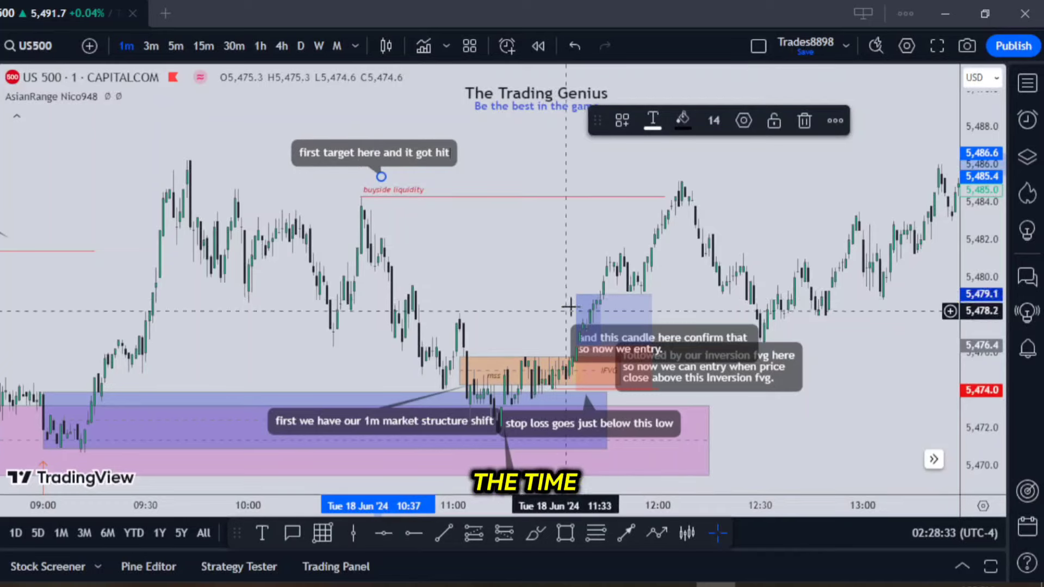
Raise the long position's target to the buyside liquidity line at 5,484.3 and extend its end to about 12:10
left_click(576, 346)
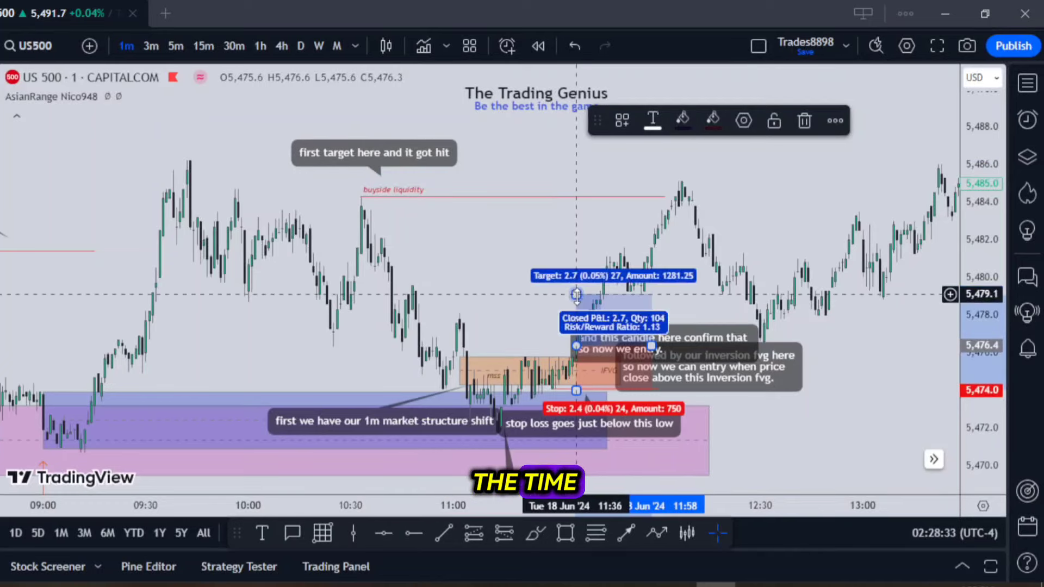
left_click_drag(577, 238, 579, 195)
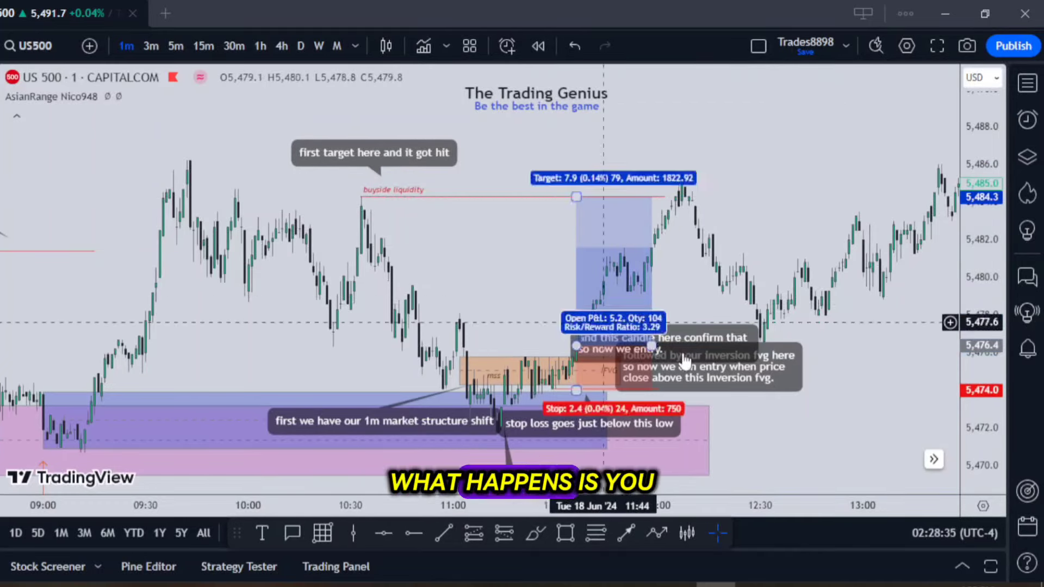
left_click_drag(651, 344, 688, 345)
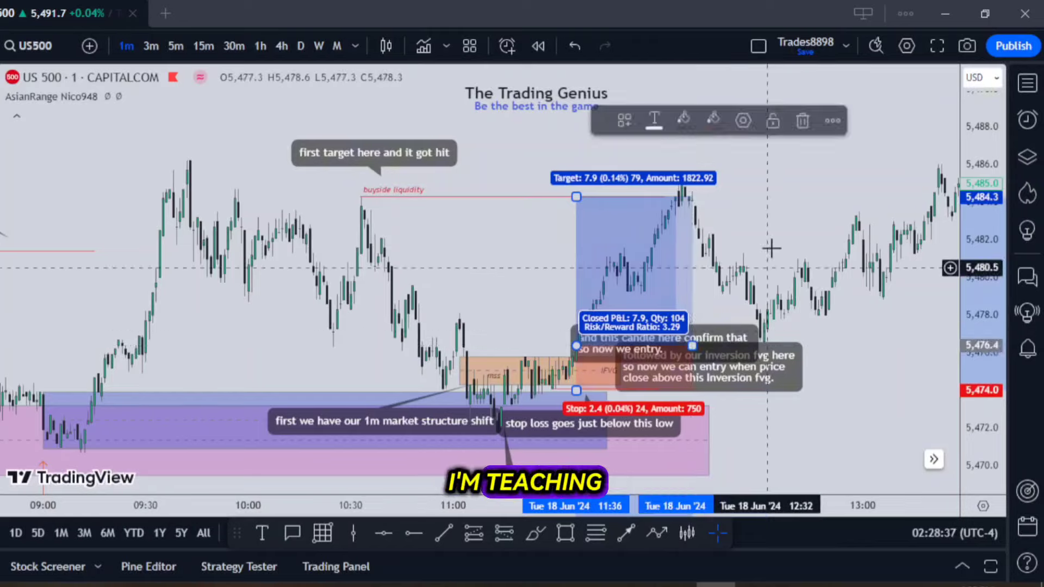
Add a callout above the long position's target at 11:50 reading "after this take partials and move stop to break even."
scroll(788, 180, "up", 2)
scroll(823, 294, "up", 5)
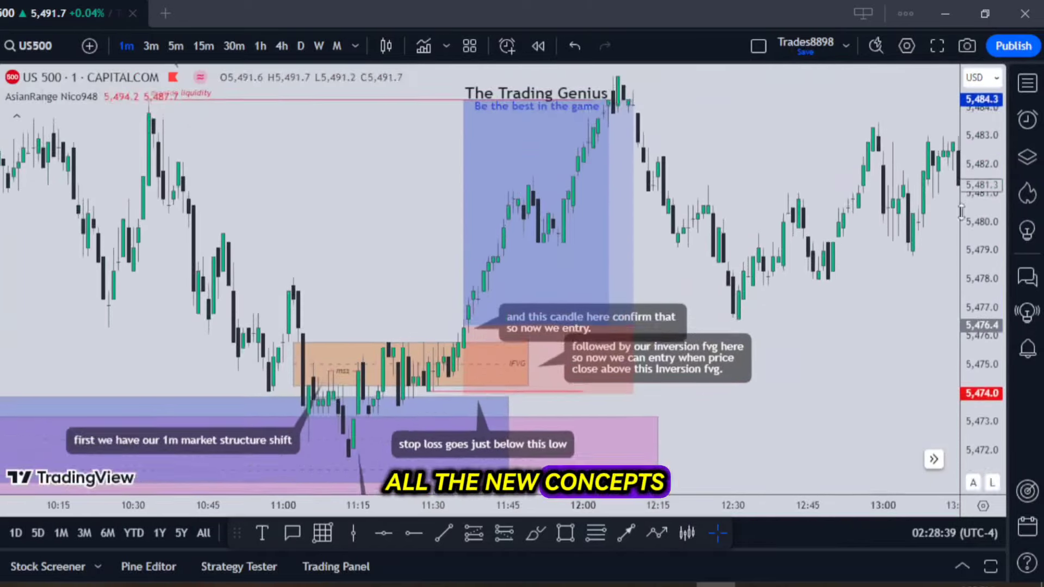
left_click_drag(736, 216, 730, 350)
left_click(288, 532)
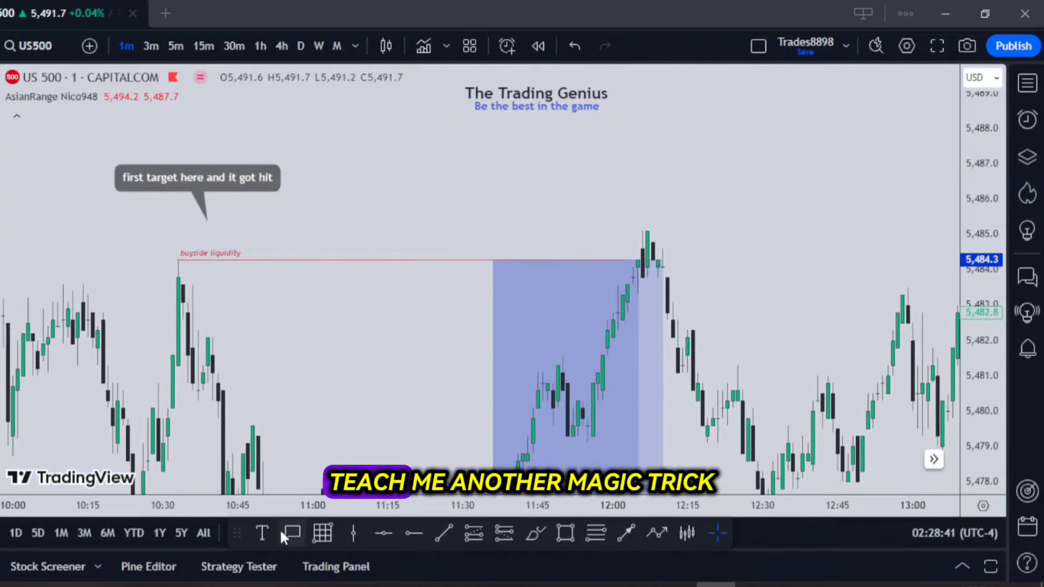
left_click(563, 243)
left_click(527, 189)
type("aft")
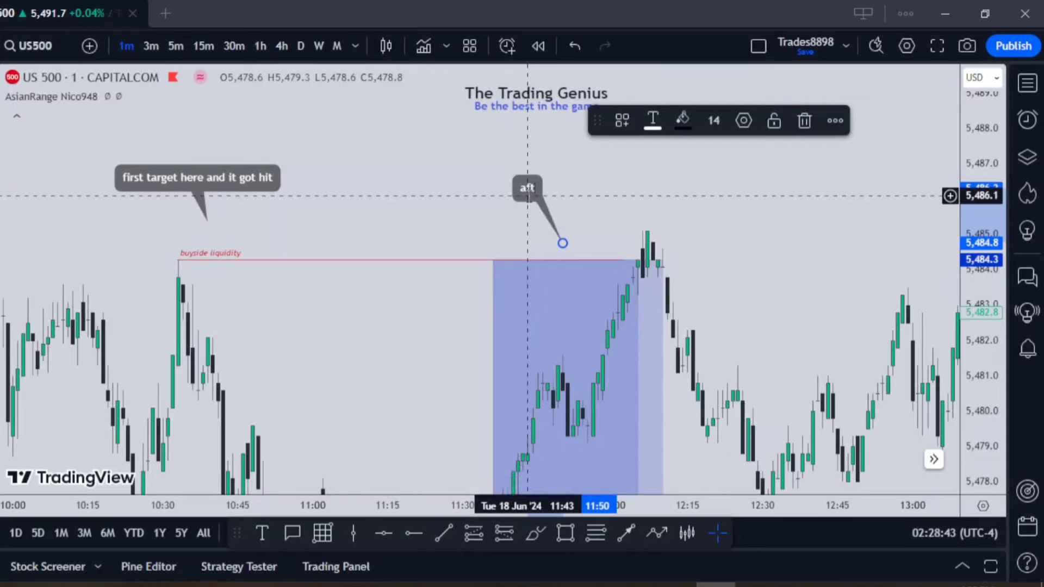
type("er this ")
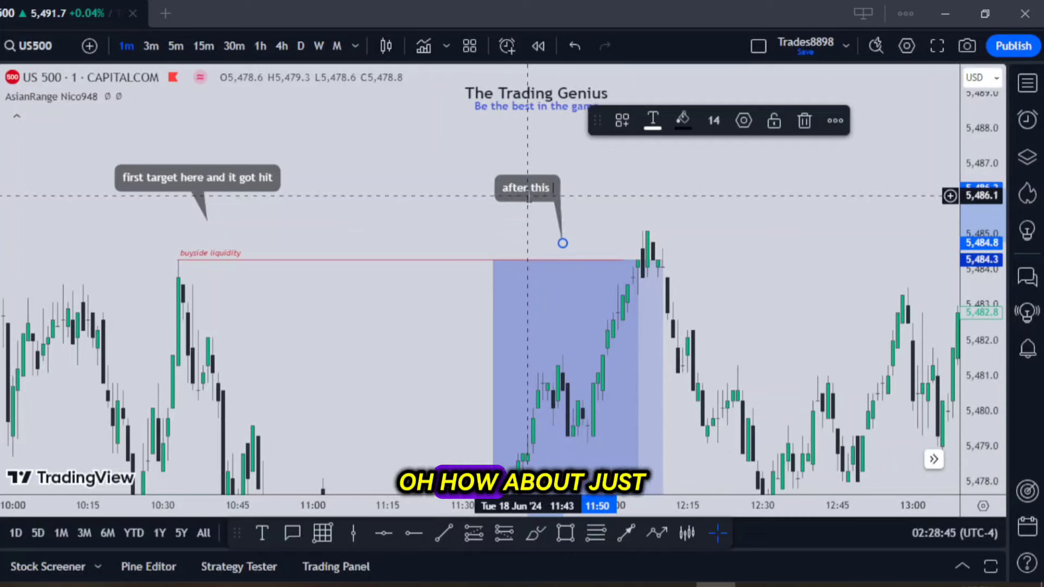
type("take partia")
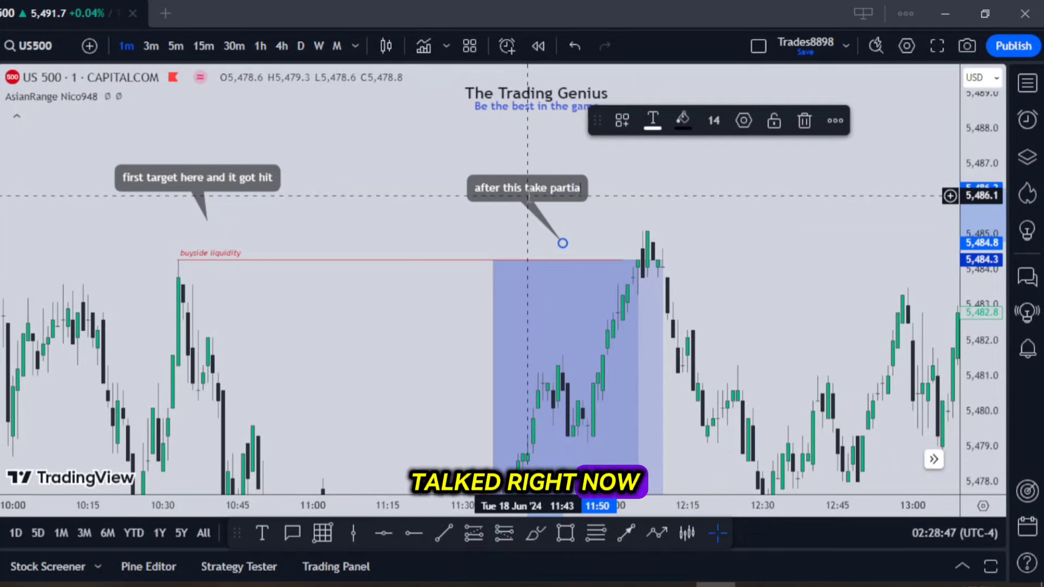
type("ls and move ")
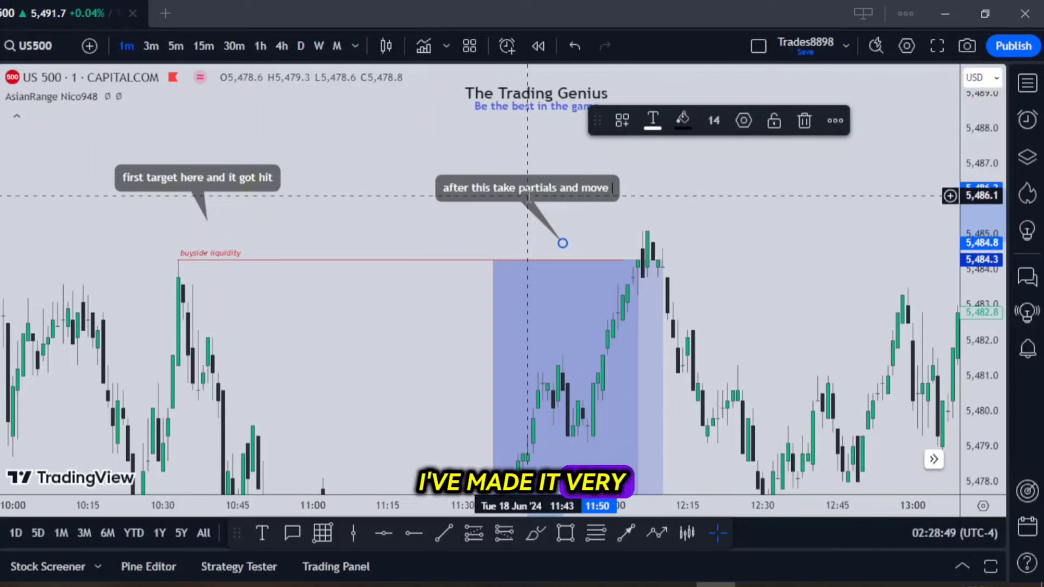
type("stop to brea")
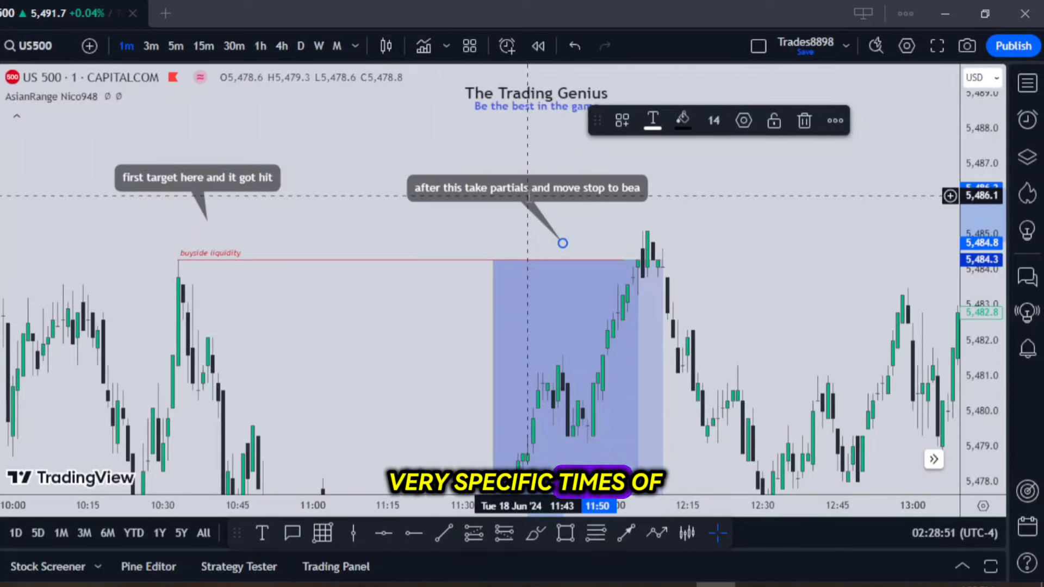
type("k even")
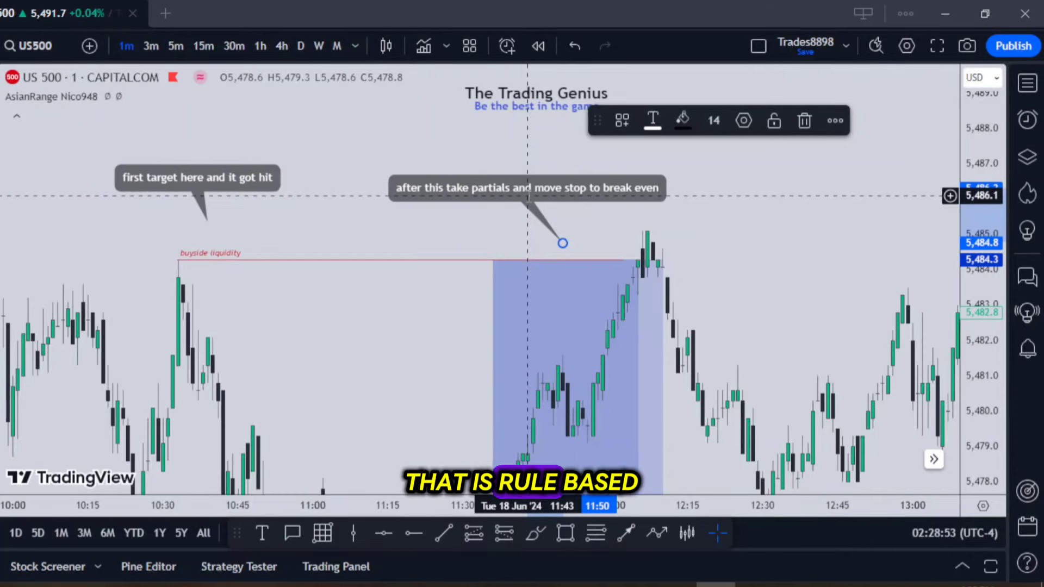
type(".")
left_click(803, 236)
Draw a horizontal ray at 5,486.2 from the 09:43 high with the buyside liquidity template, and move the first-target and partials callouts below it
scroll(827, 223, "down", 5)
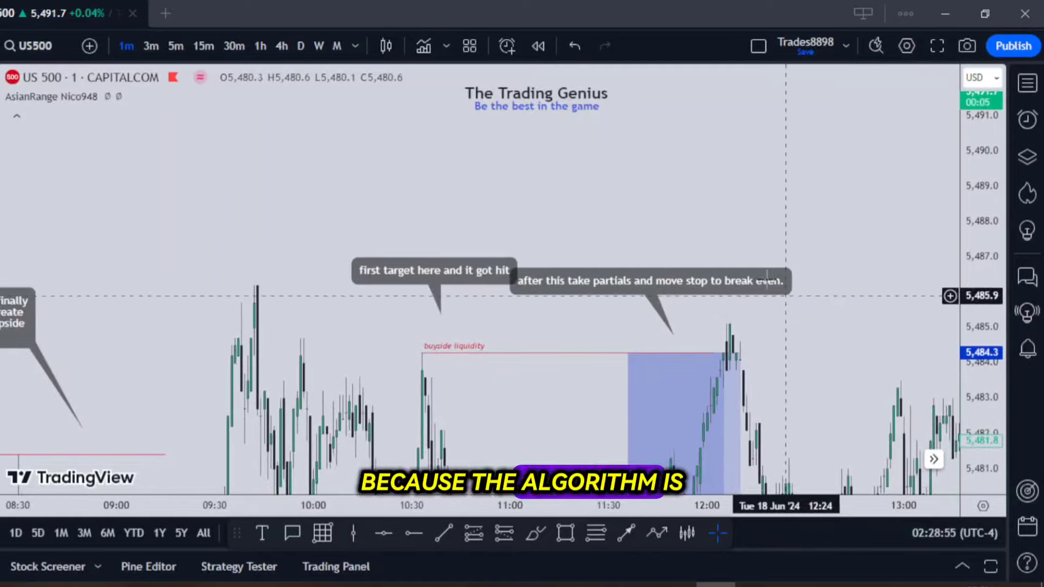
left_click(257, 286)
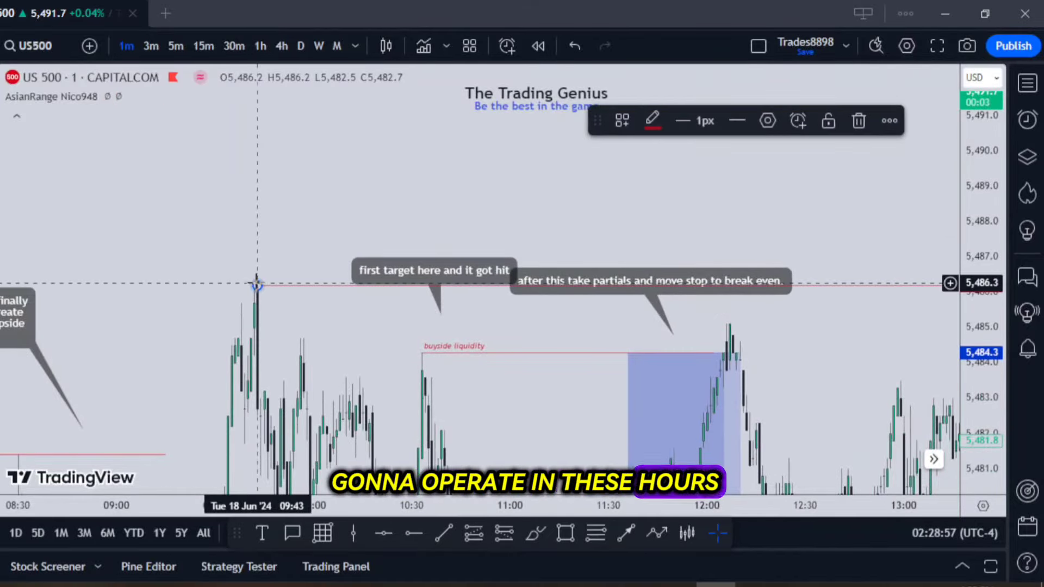
left_click(622, 120)
left_click(660, 218)
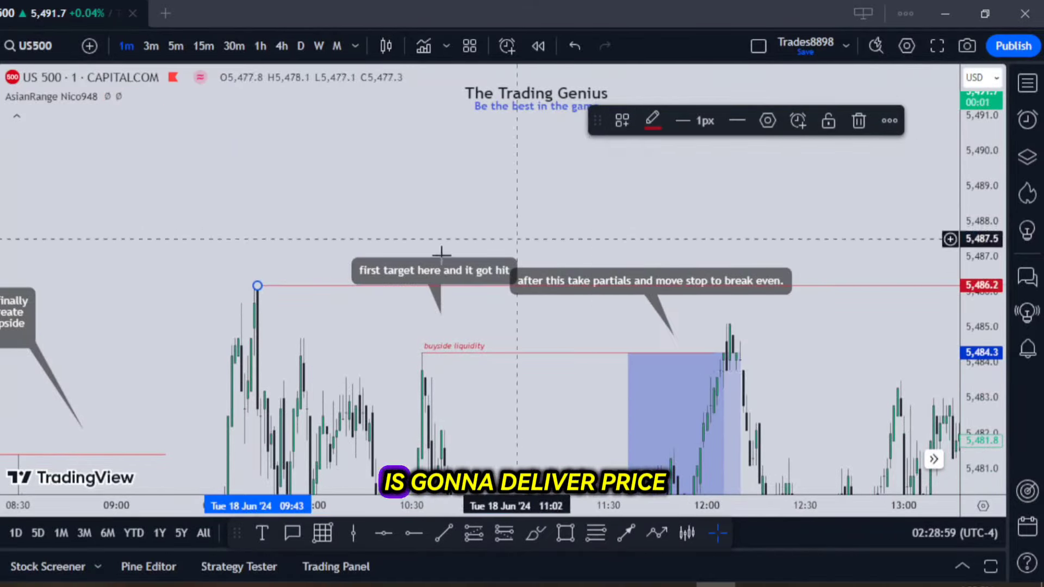
left_click_drag(475, 275, 415, 354)
left_click_drag(641, 283, 599, 316)
Add a callout above the upper buyside liquidity label at 09:52 reading "and here is our final target."
left_click(292, 533)
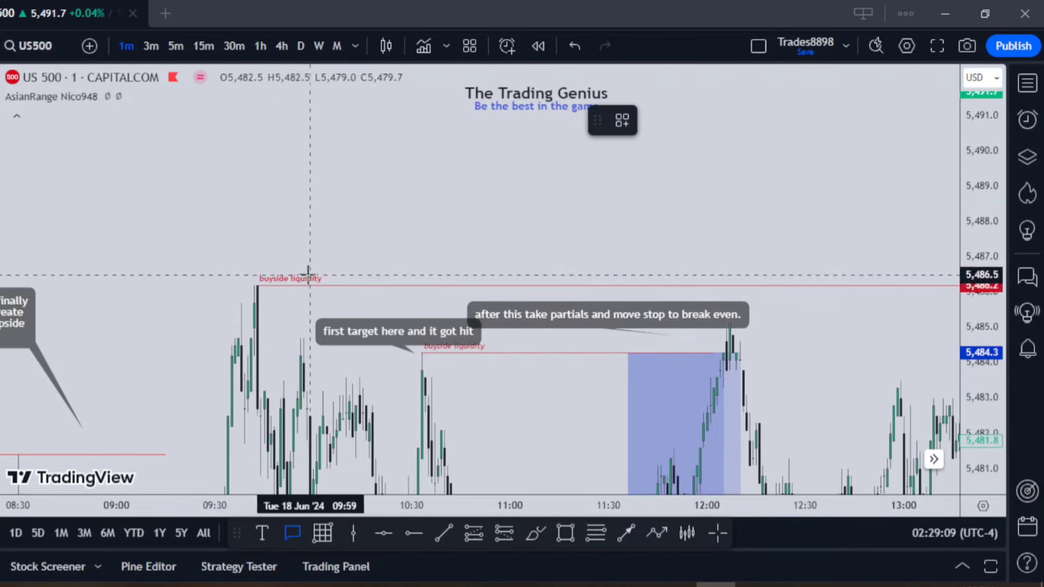
left_click_drag(280, 261, 287, 218)
type("nadh")
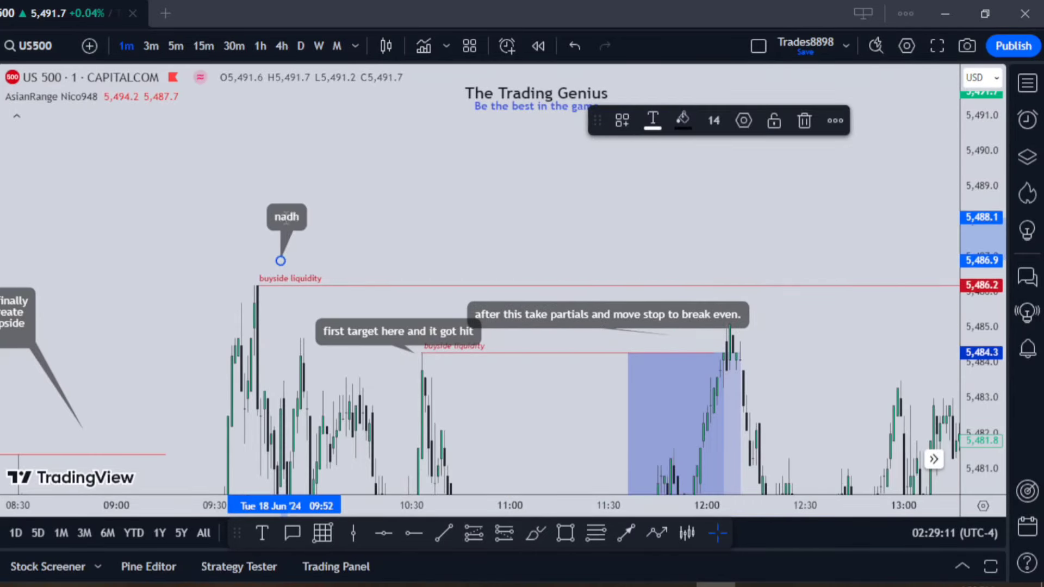
key("BackSpace")
key("BackSpace")
key("BackSpace")
key("BackSpace")
type("and")
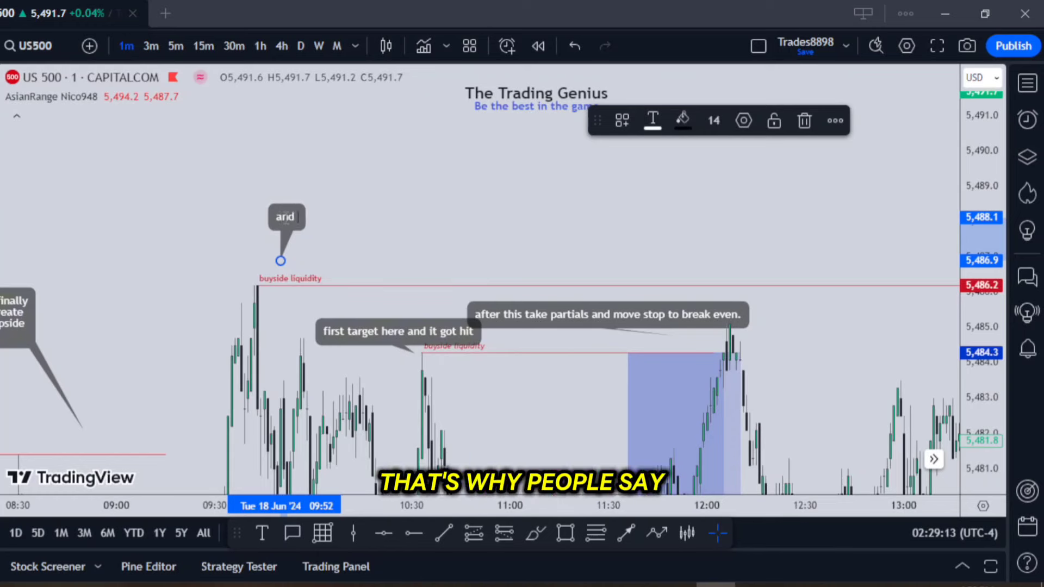
type(" here is our")
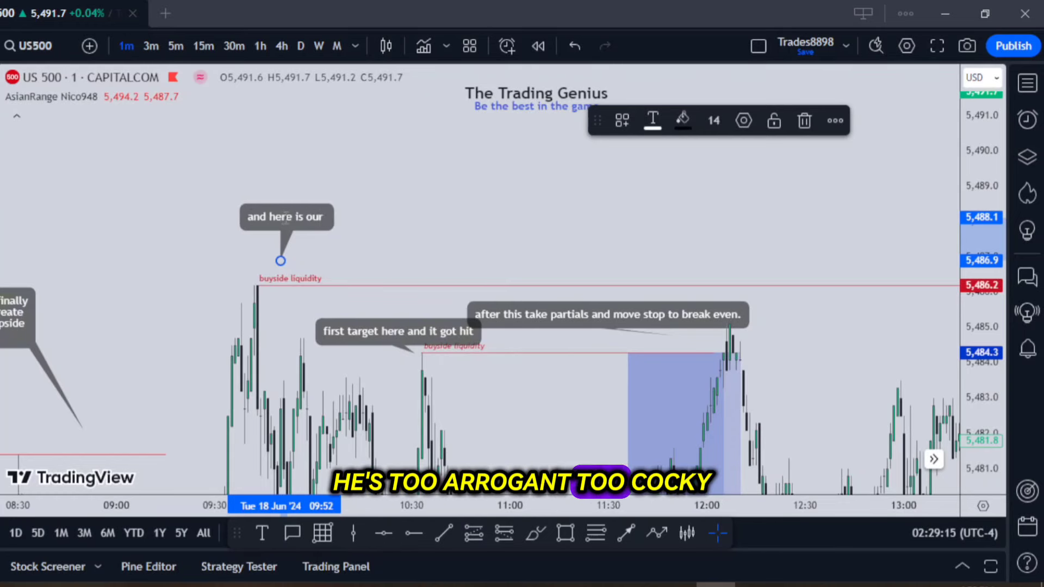
type(" final tar")
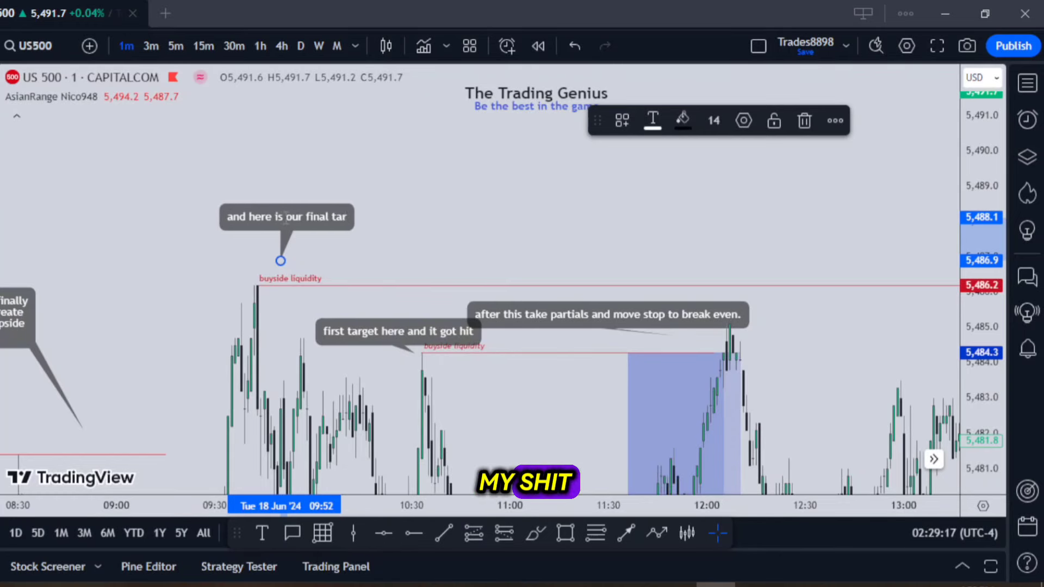
type("get.")
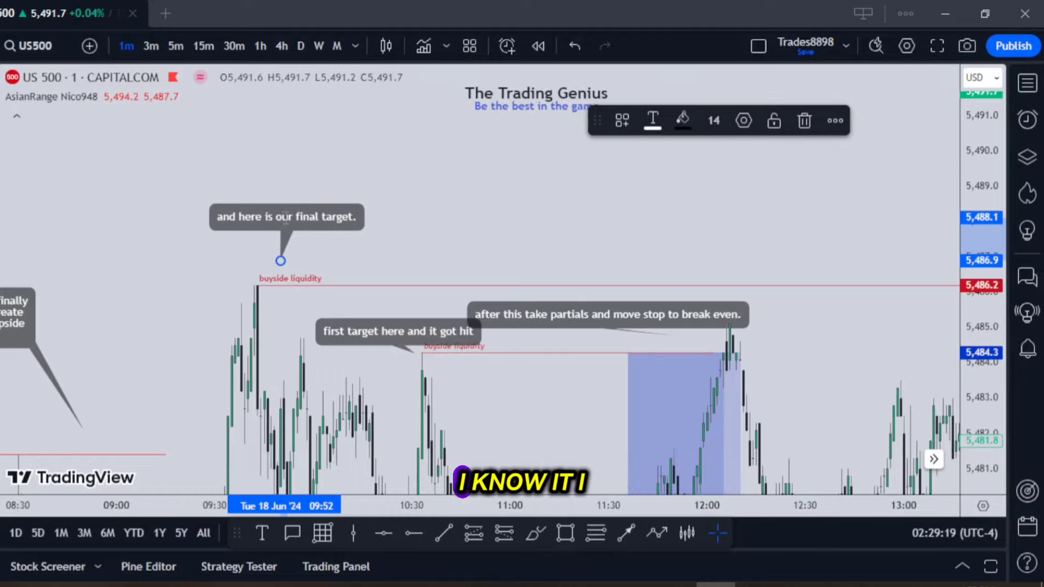
left_click(612, 148)
Move the inversion FVG callout and the entry confirmation callout lower, clear of the entry candles
left_click_drag(612, 148, 757, 335)
scroll(758, 335, "up", 3)
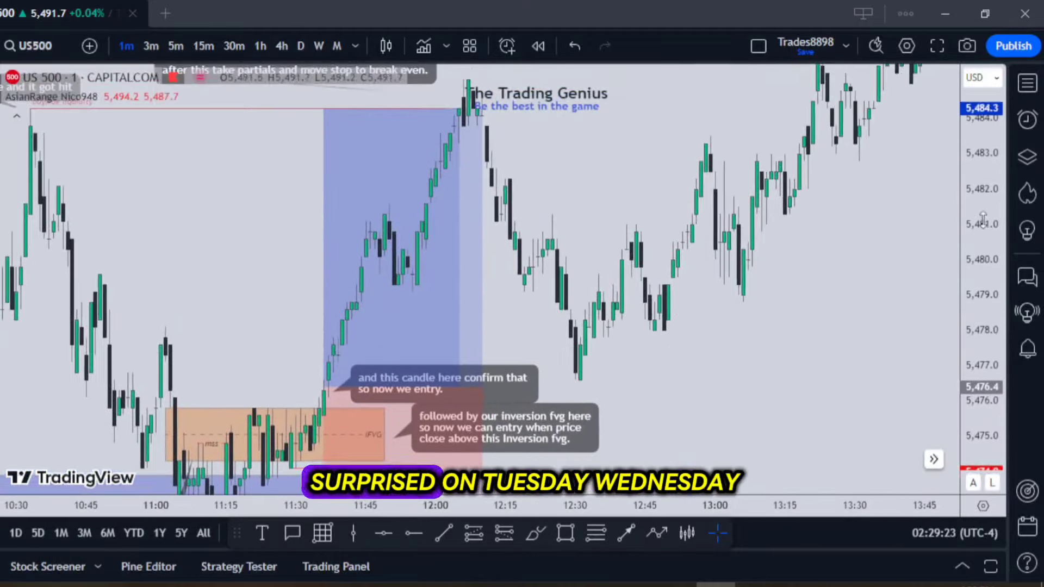
left_click_drag(827, 301, 801, 260)
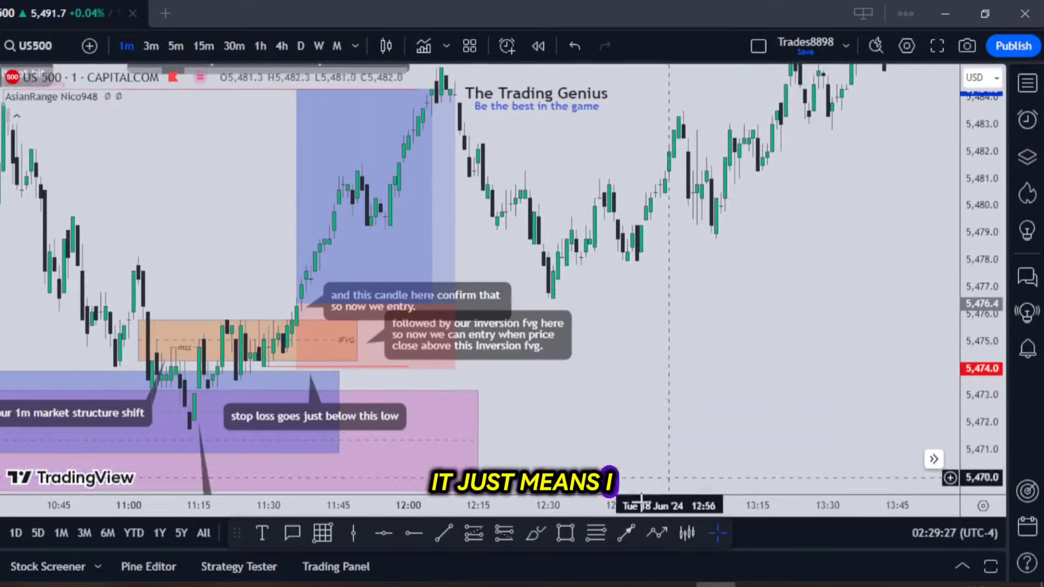
left_click_drag(381, 352, 359, 430)
left_click_drag(496, 329, 494, 405)
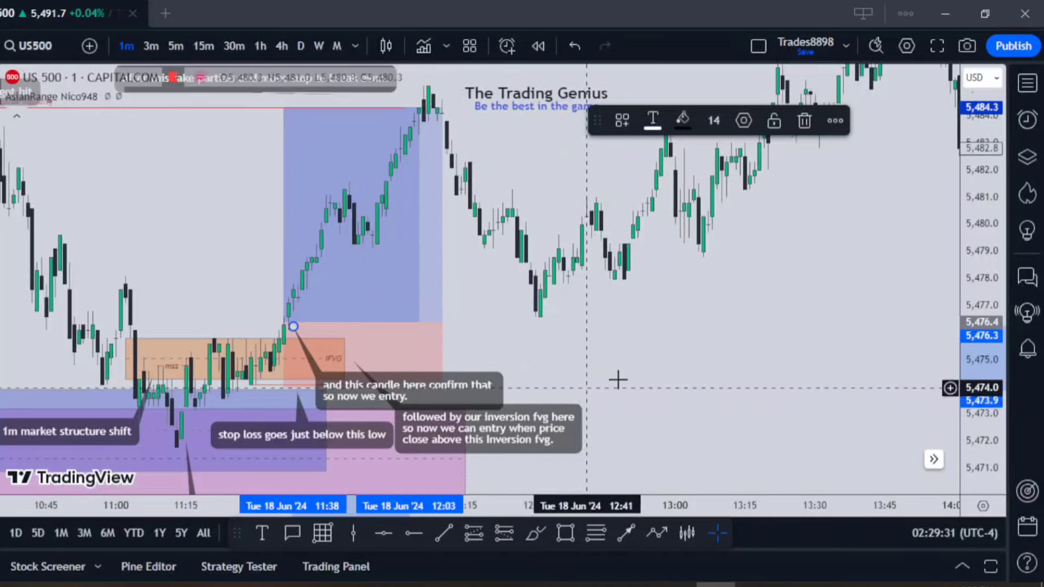
Add a callout below the pullback candles at 12:39, pointing to 5,476.9, reading "price pullback after hit first target"
left_click(292, 532)
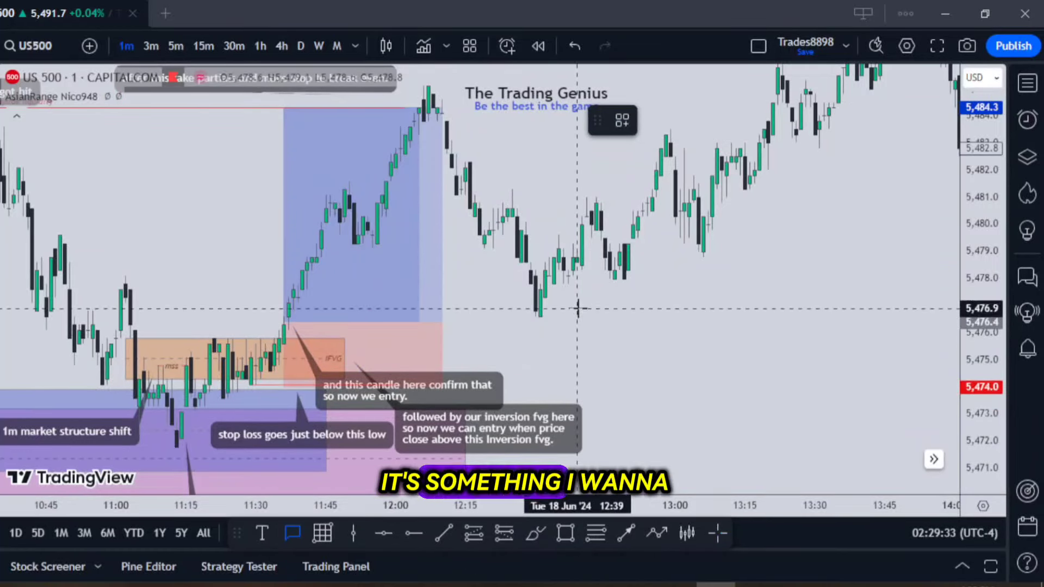
left_click(577, 308)
left_click(683, 375)
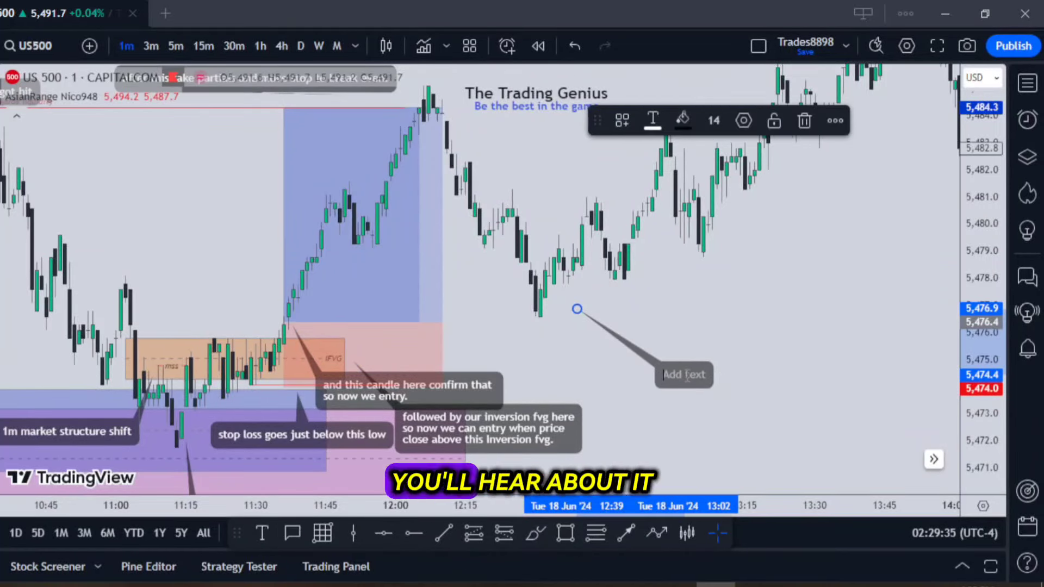
type("price pullb")
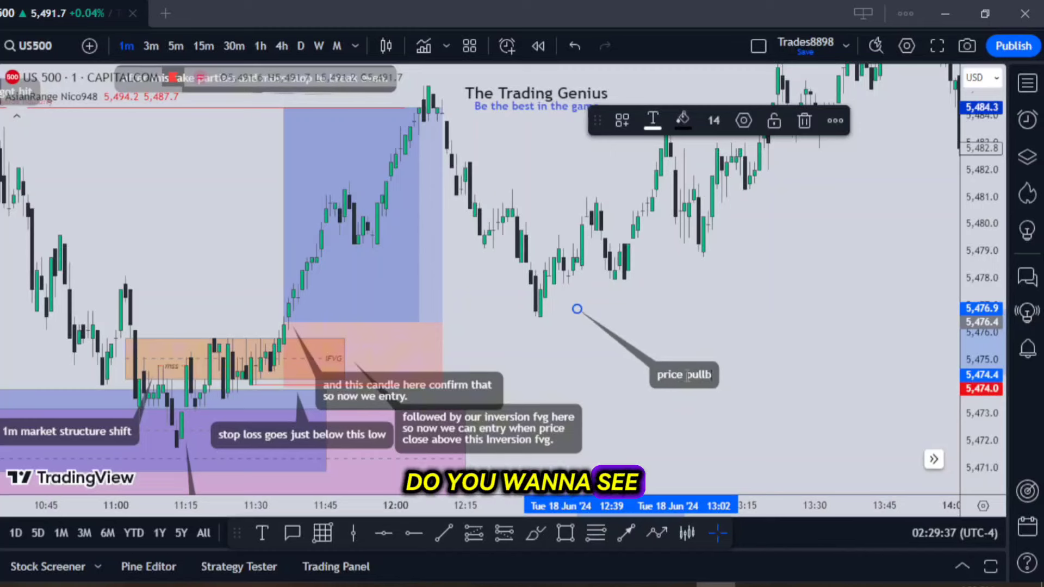
type("a")
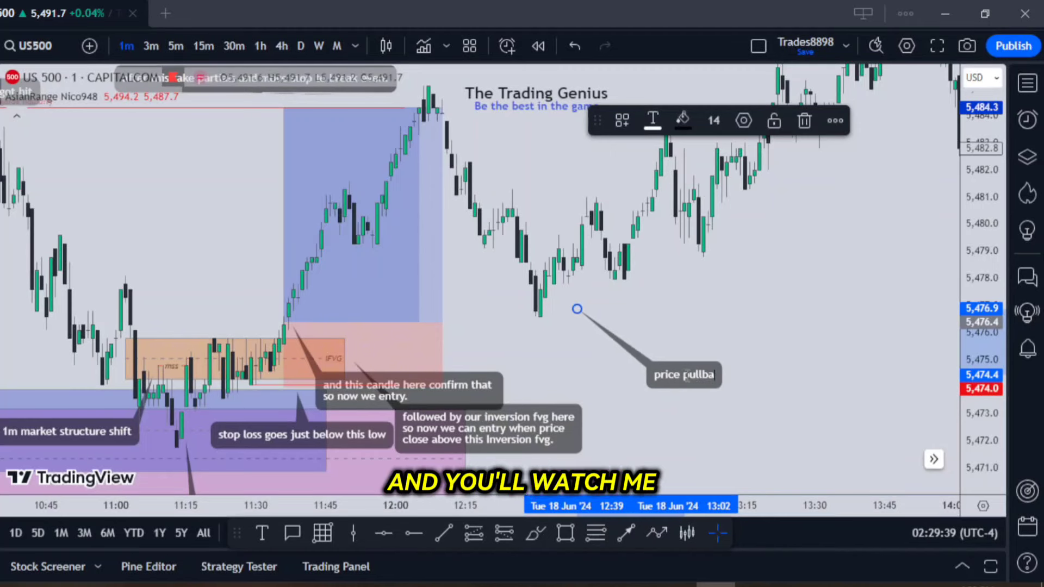
type("ck after hit")
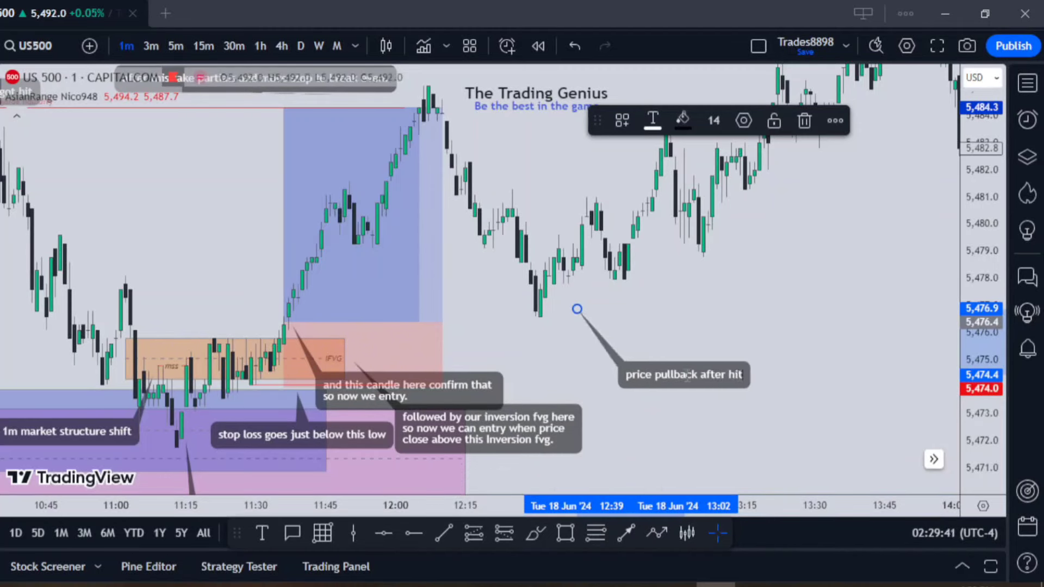
type(" first target")
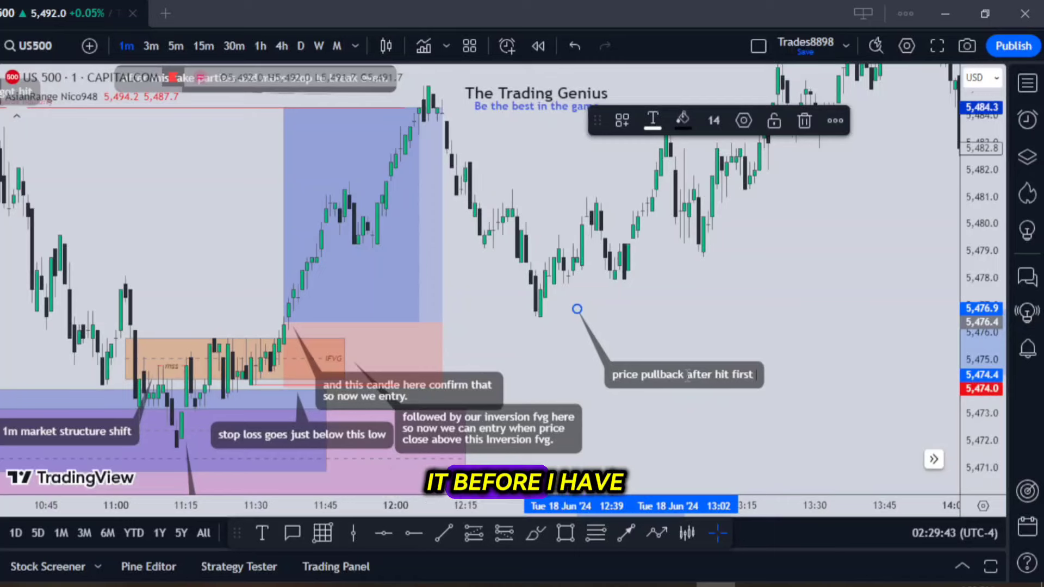
left_click(687, 333)
Draw a rectangle from 5,477.6 to 5,475.8 starting at 11:01, extend it to about 12:48 and apply the BREAKER template
left_click(565, 534)
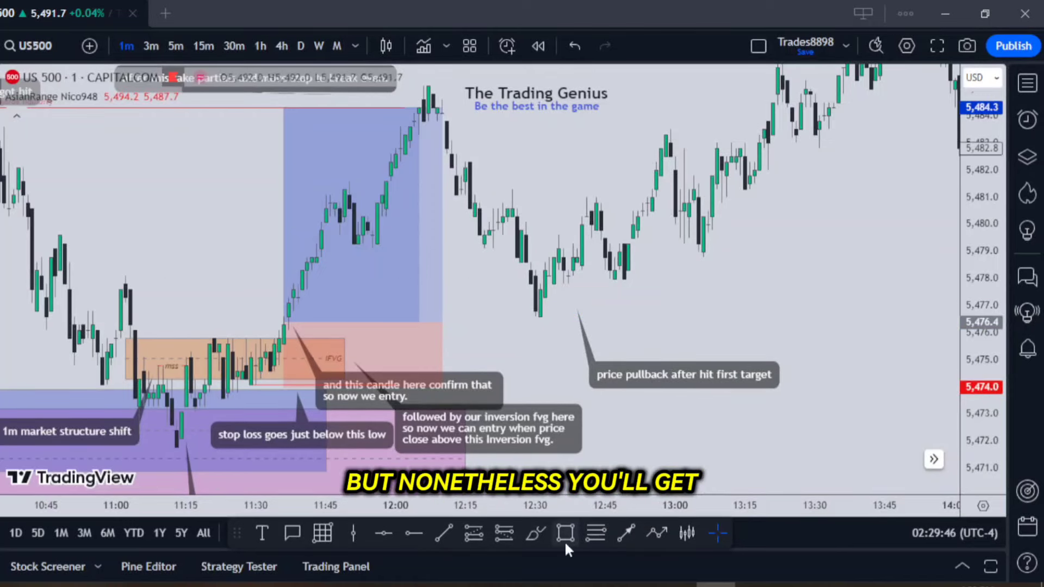
left_click(121, 338)
left_click(120, 289)
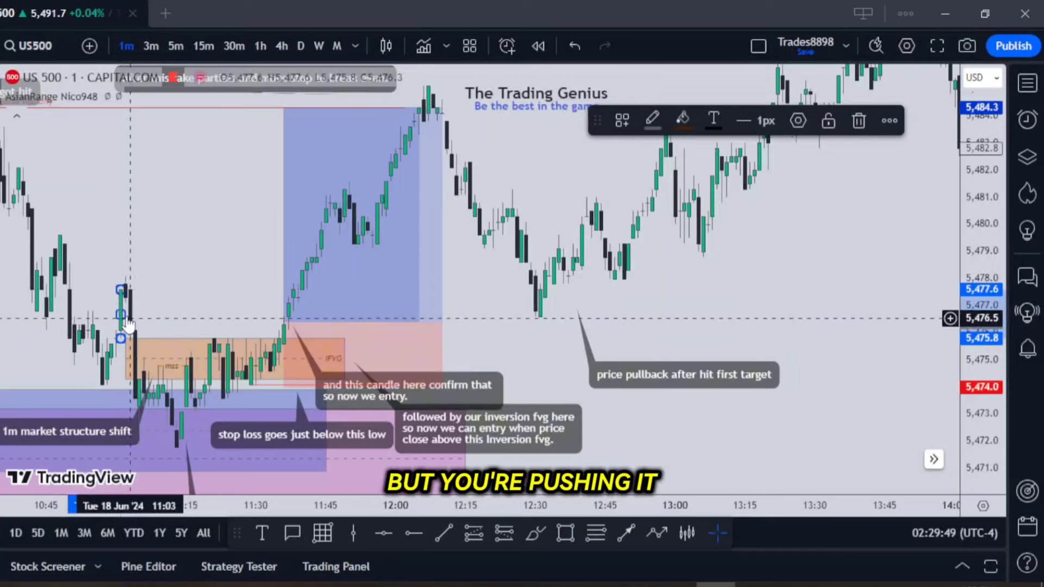
left_click_drag(120, 314, 647, 315)
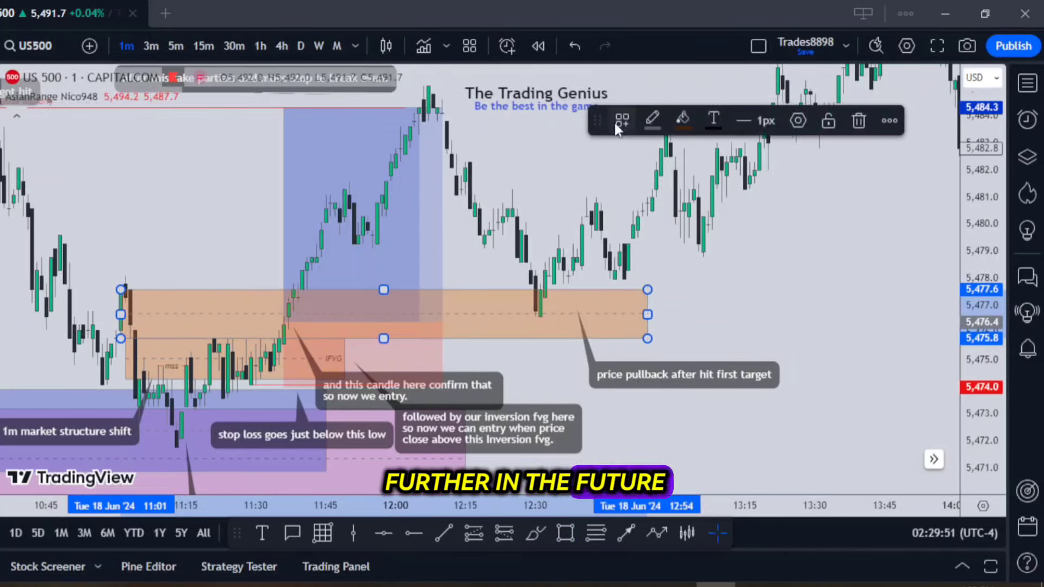
left_click(618, 121)
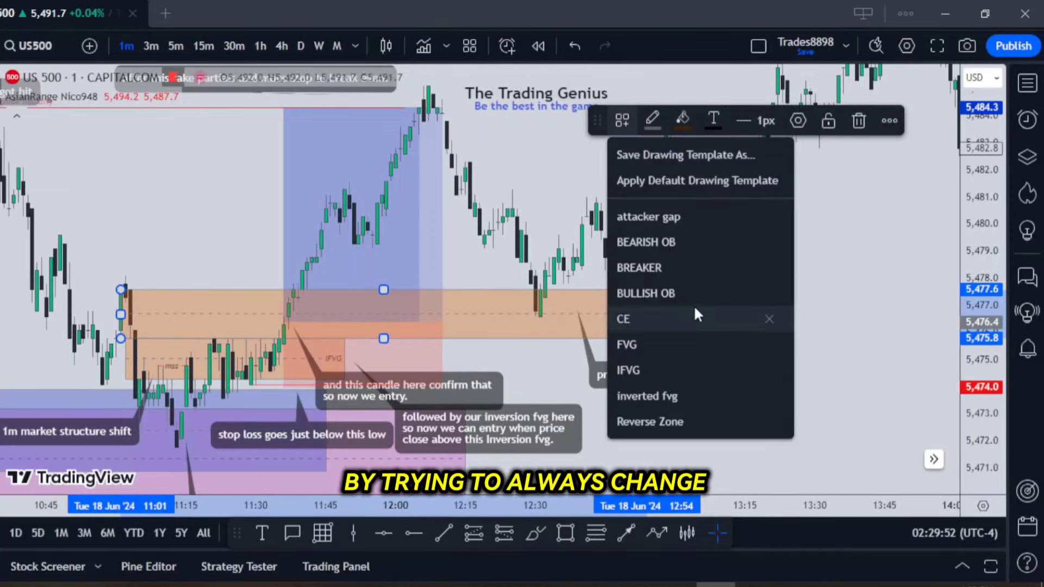
left_click(685, 267)
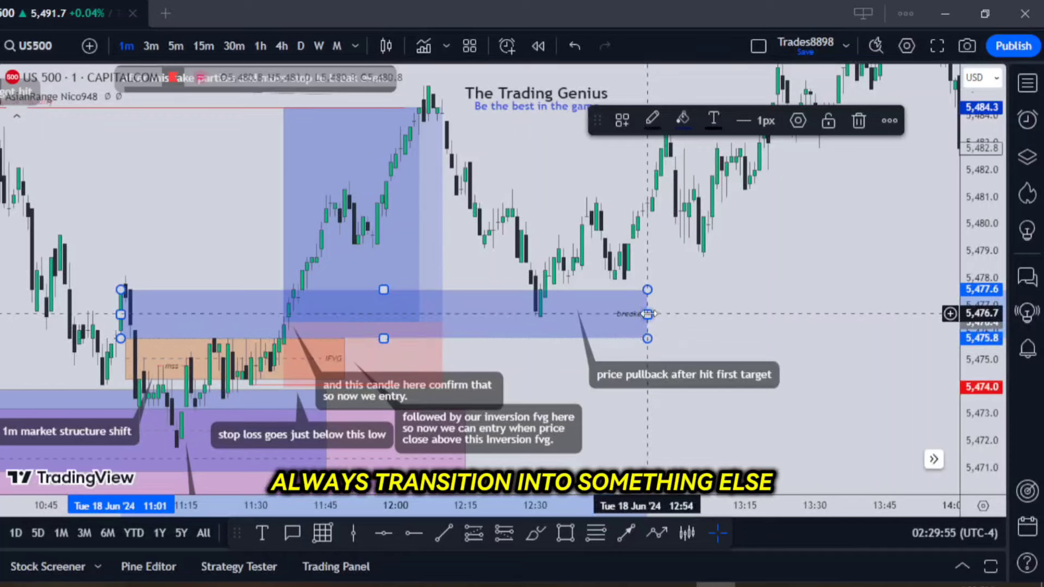
left_click_drag(647, 338, 619, 338)
Add a callout right of the breaker zone reading "it pullback into breaker block and show us that price still want to go higher by keep breaking structures."
left_click_drag(733, 348, 690, 349)
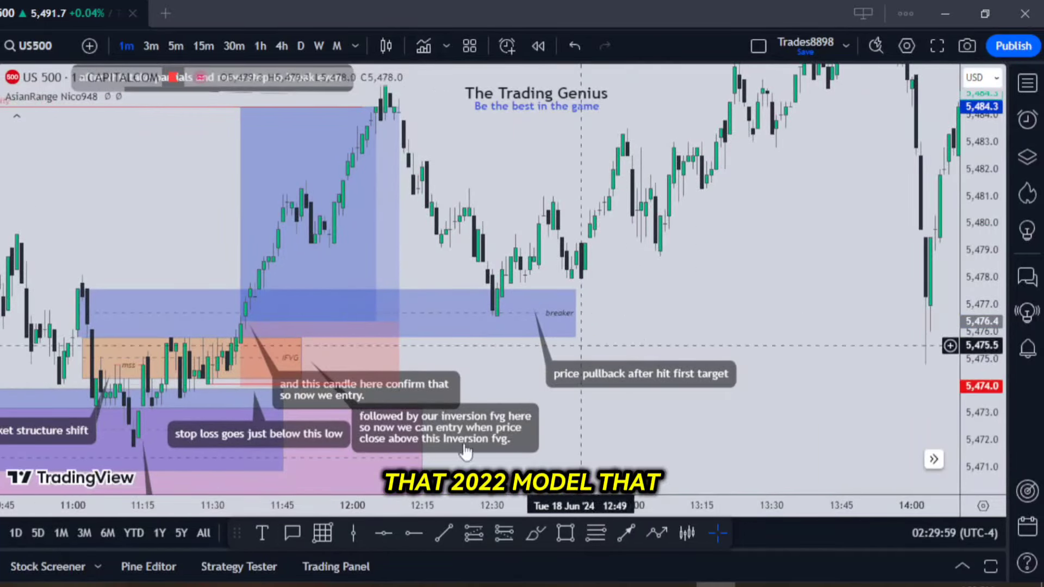
key("alt+t")
left_click_drag(581, 313, 668, 311)
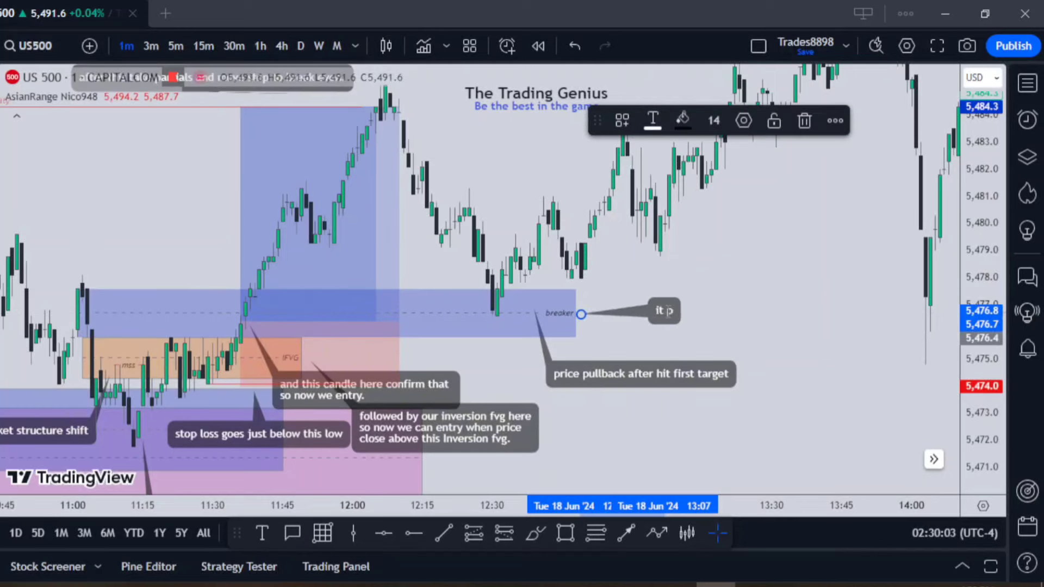
type("it pullback into")
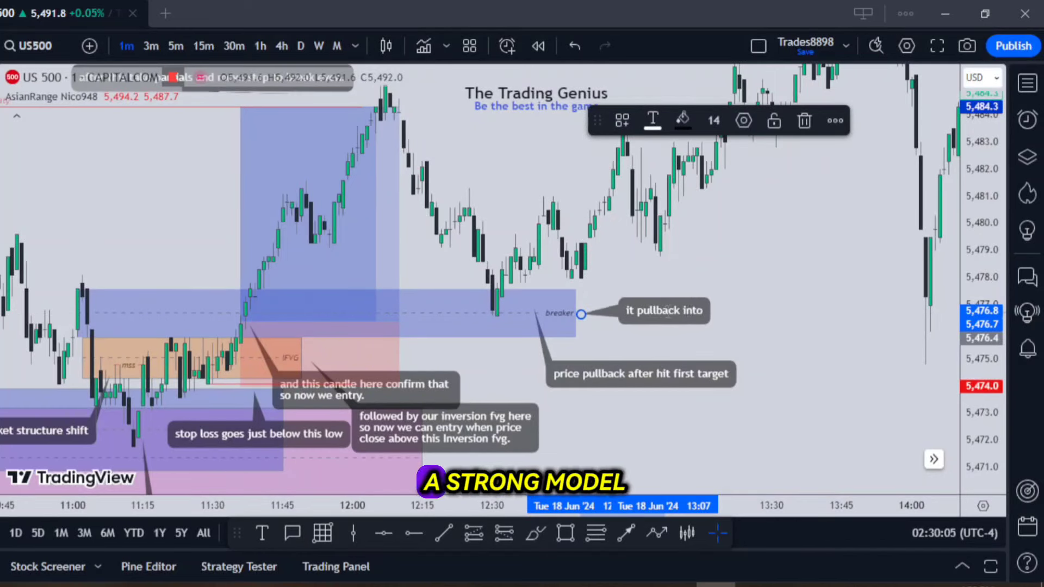
type(" breaker block and")
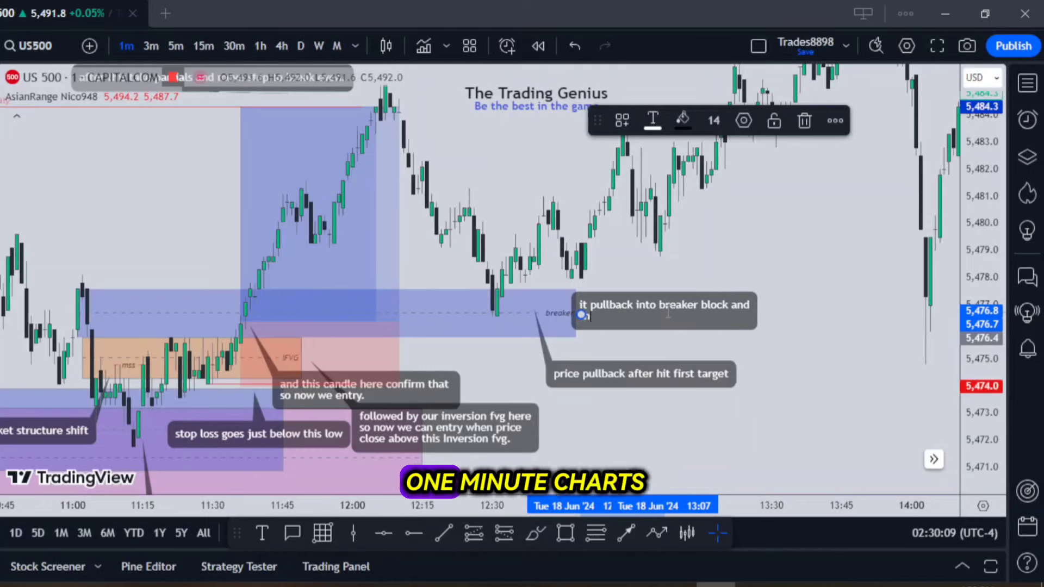
type(" now us th")
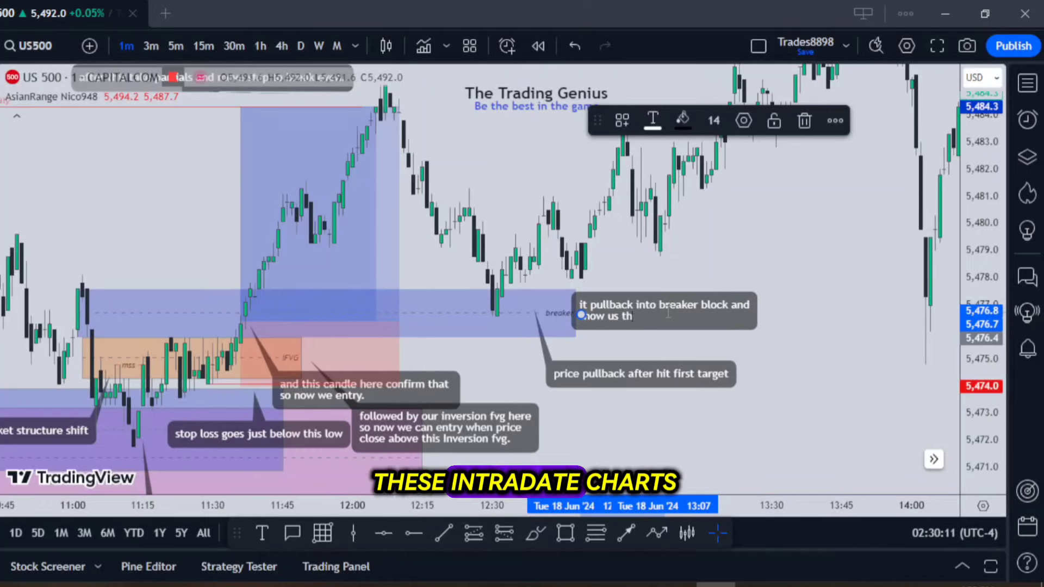
type("t")
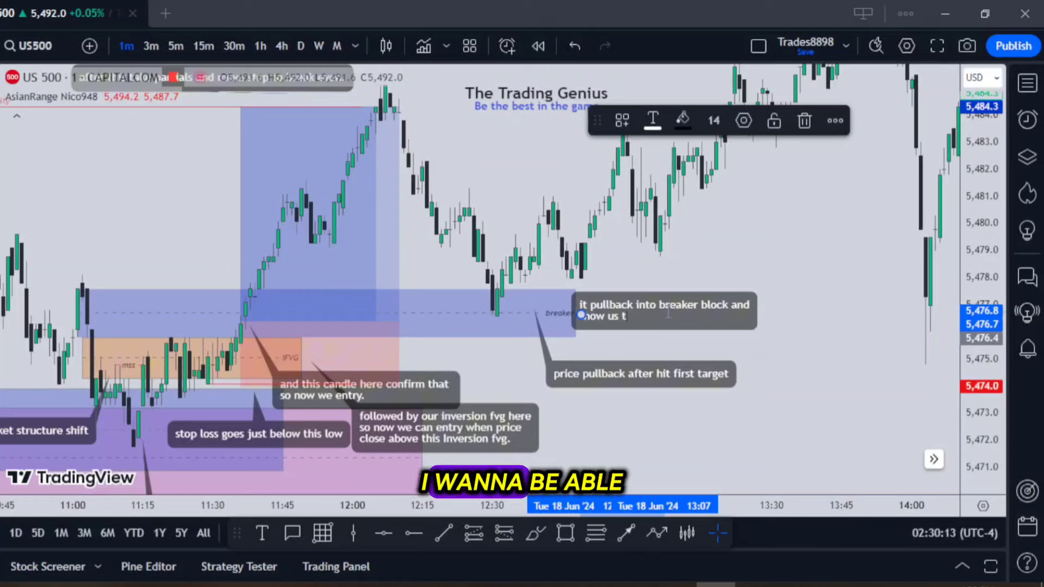
type("a ll")
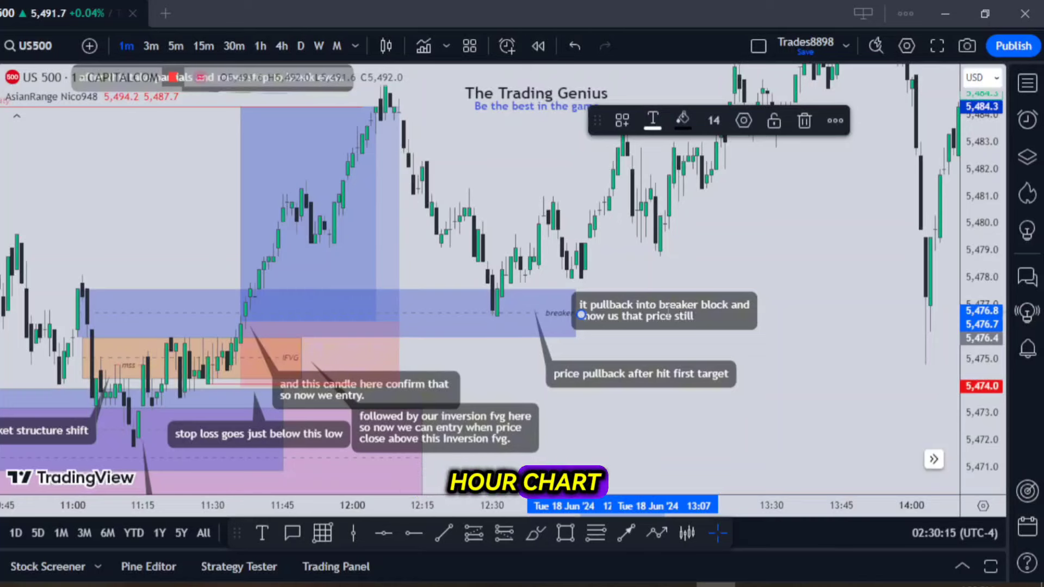
type(" want")
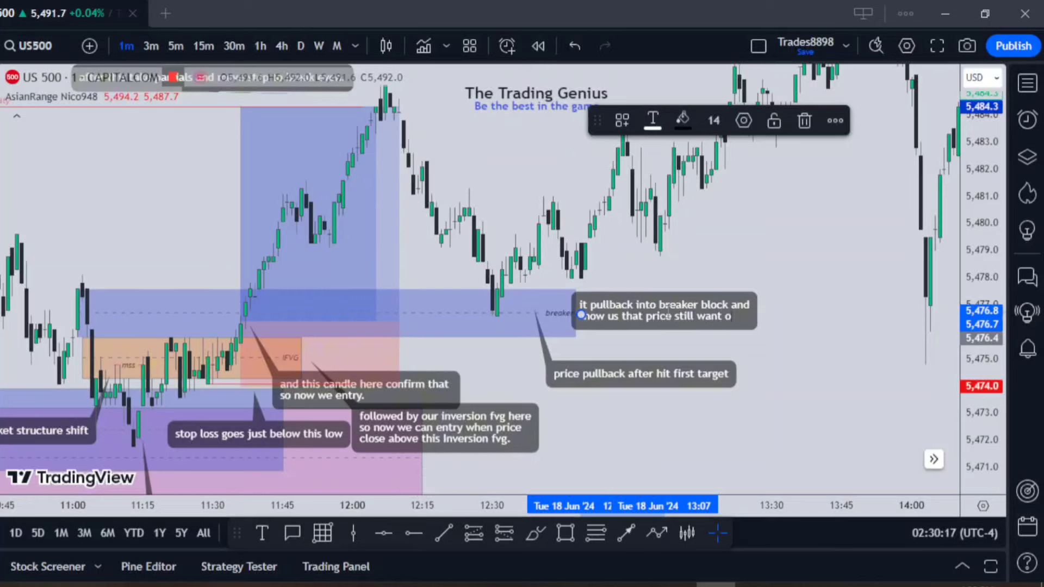
type(" to go nighe")
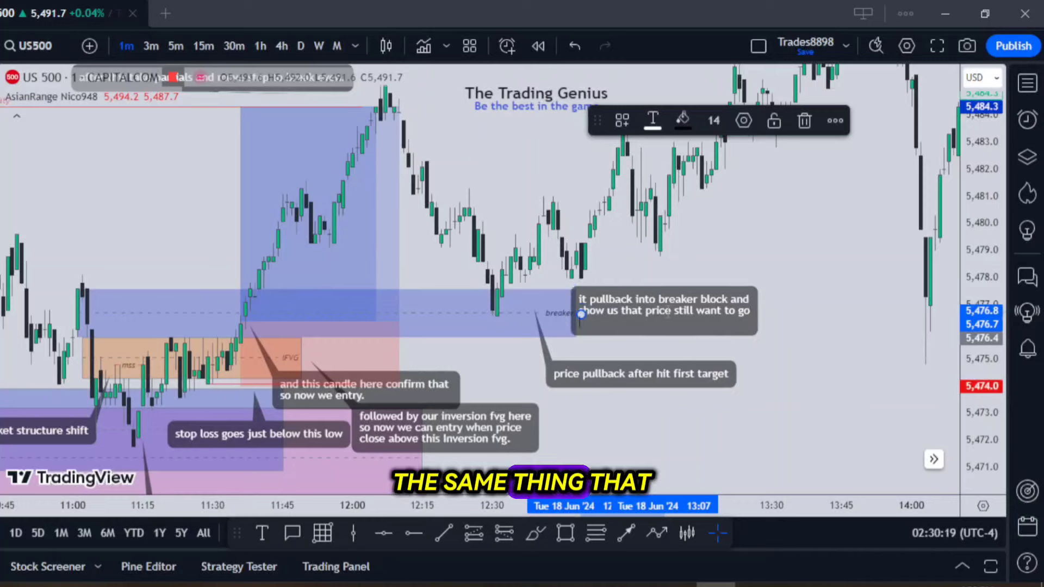
type("r by")
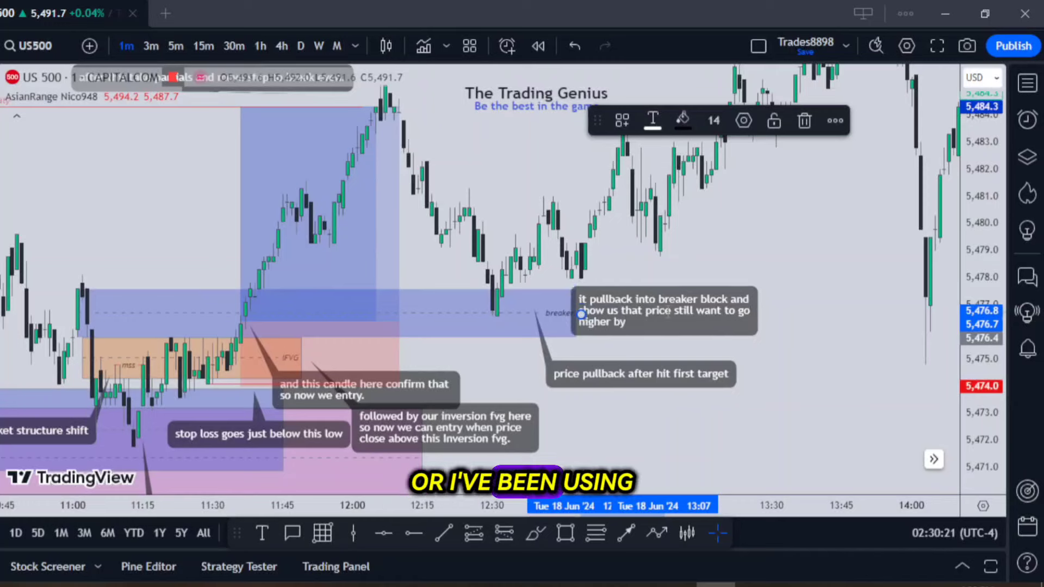
type(" keep b")
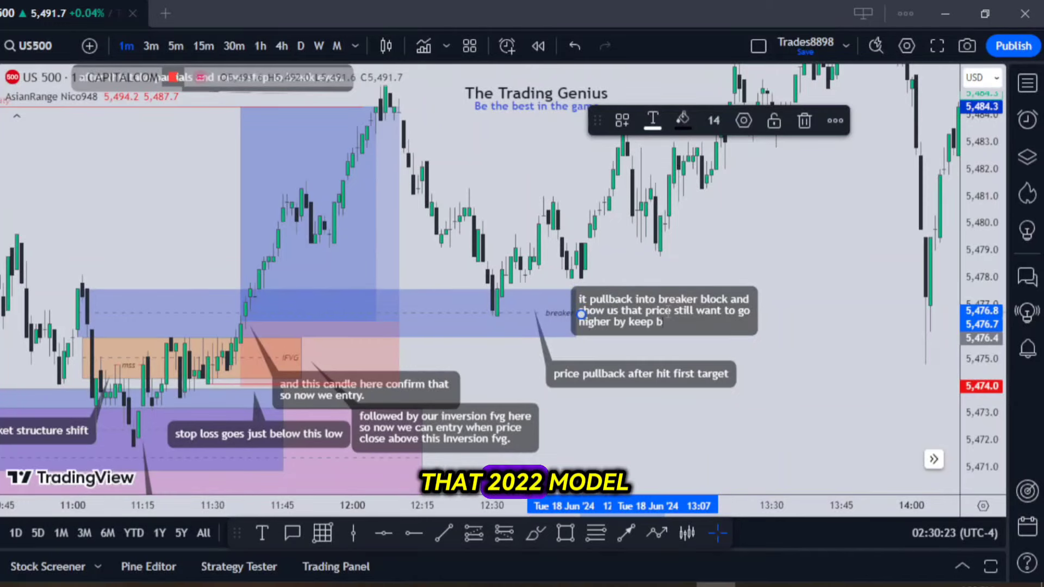
type("rekking")
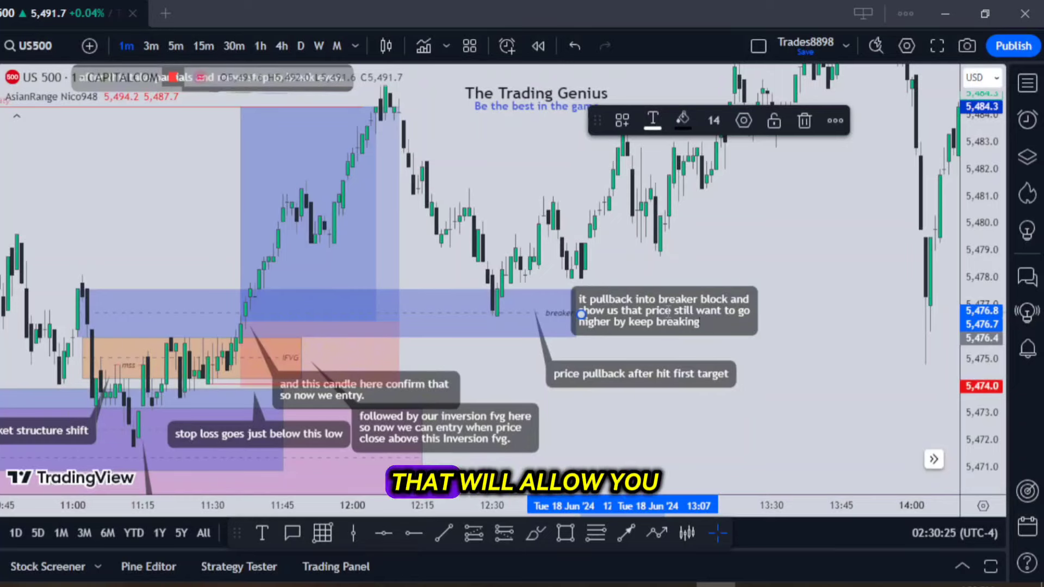
type(" structure")
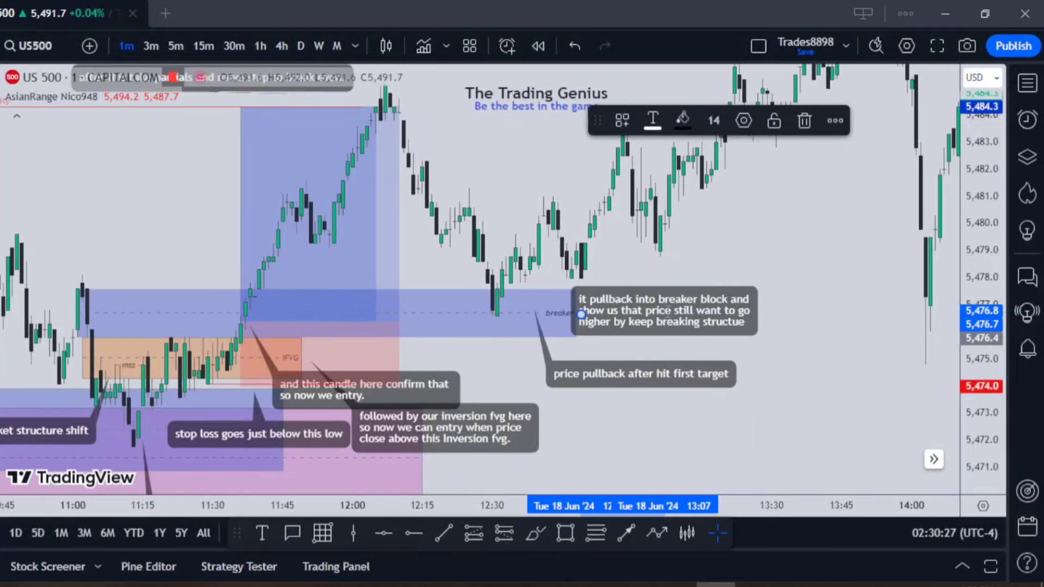
type("s.")
left_click(595, 256)
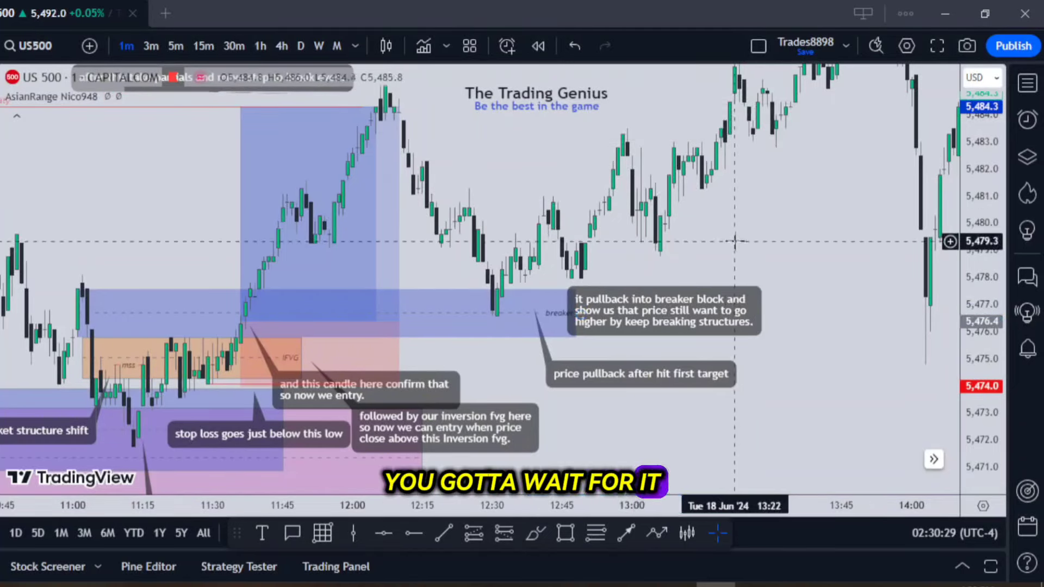
left_click(737, 273)
left_click_drag(736, 273, 573, 448)
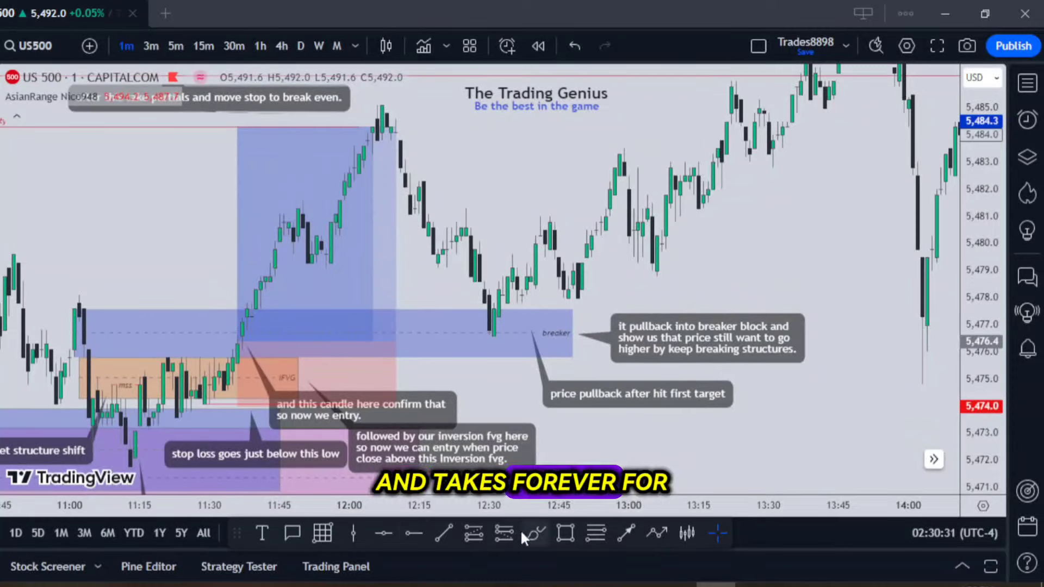
Draw a horizontal trend line at 5,479.6 from 12:35 to about 12:39 and apply the market structure shift template
left_click(443, 533)
left_click(512, 255)
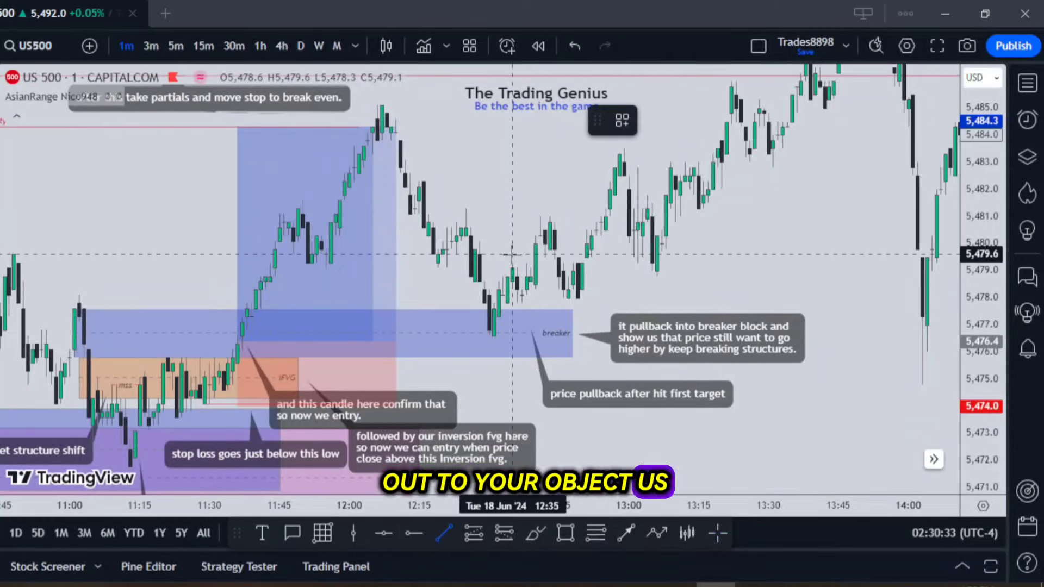
left_click(531, 254)
left_click(621, 120)
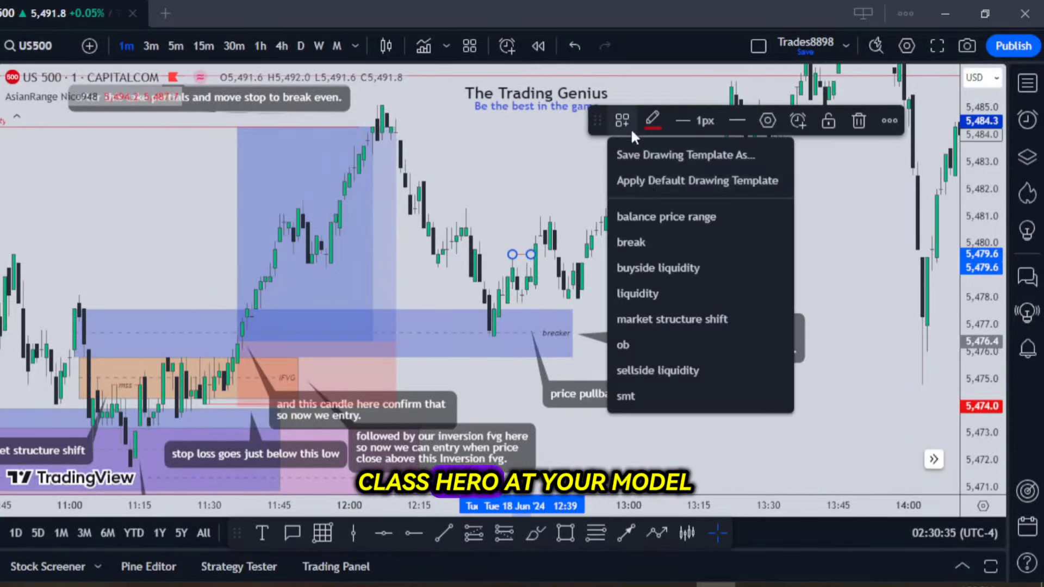
left_click(691, 318)
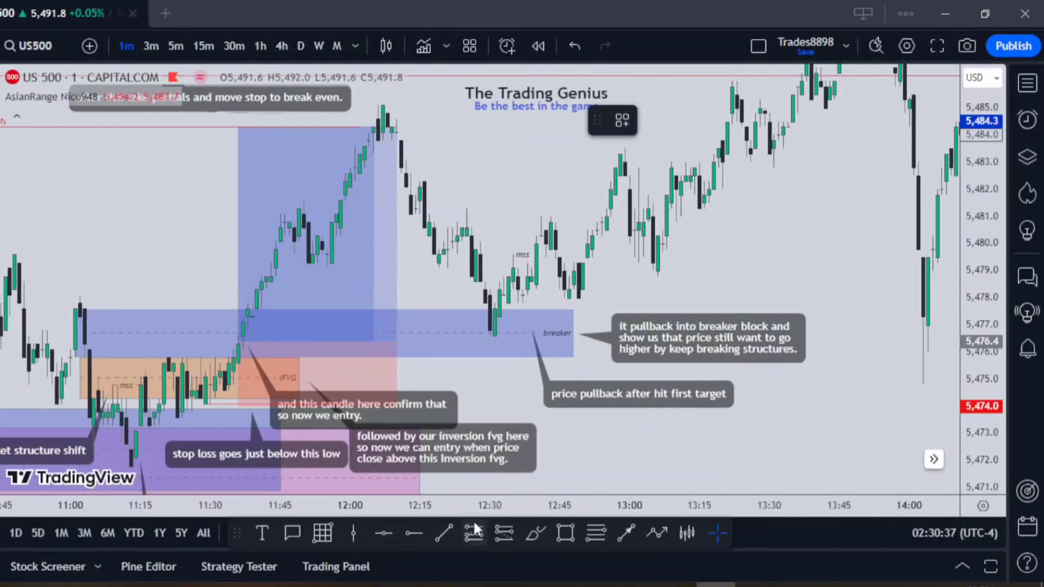
Draw a horizontal trend line at 5,481.0 from about 12:41 to 12:54 and apply the market structure shift template
left_click(445, 530)
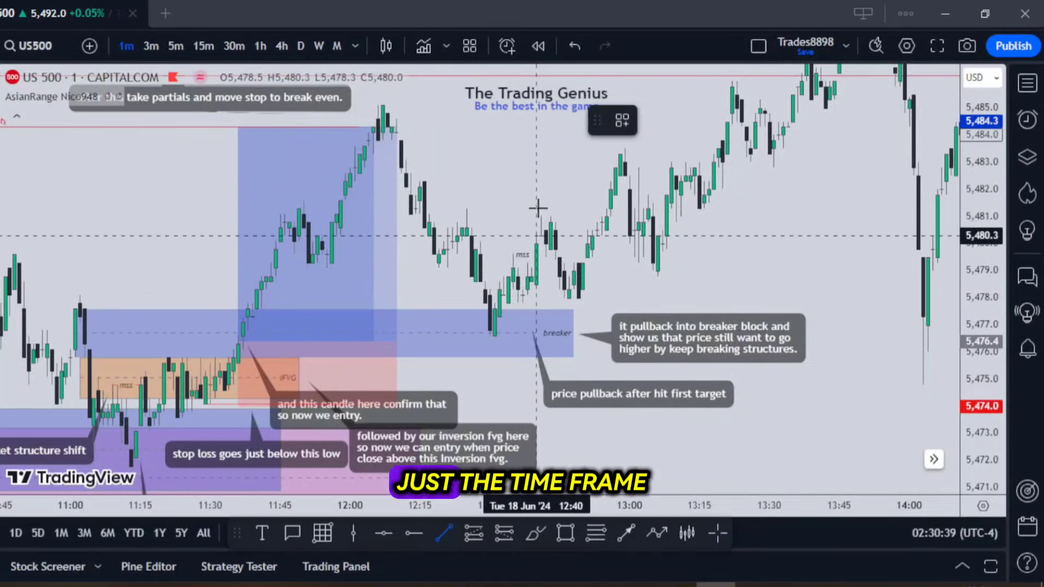
left_click(601, 216)
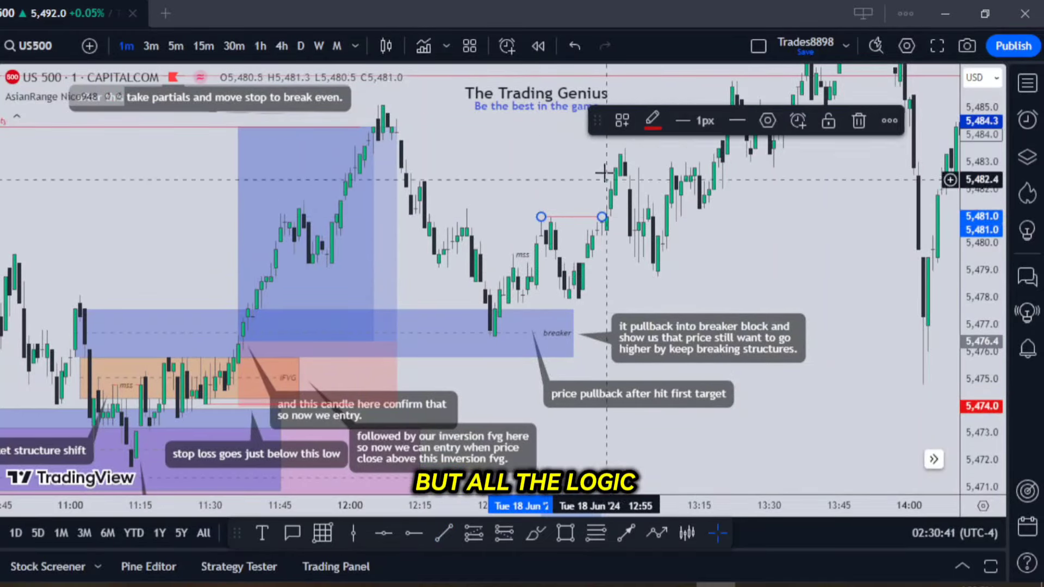
left_click(622, 120)
left_click(689, 319)
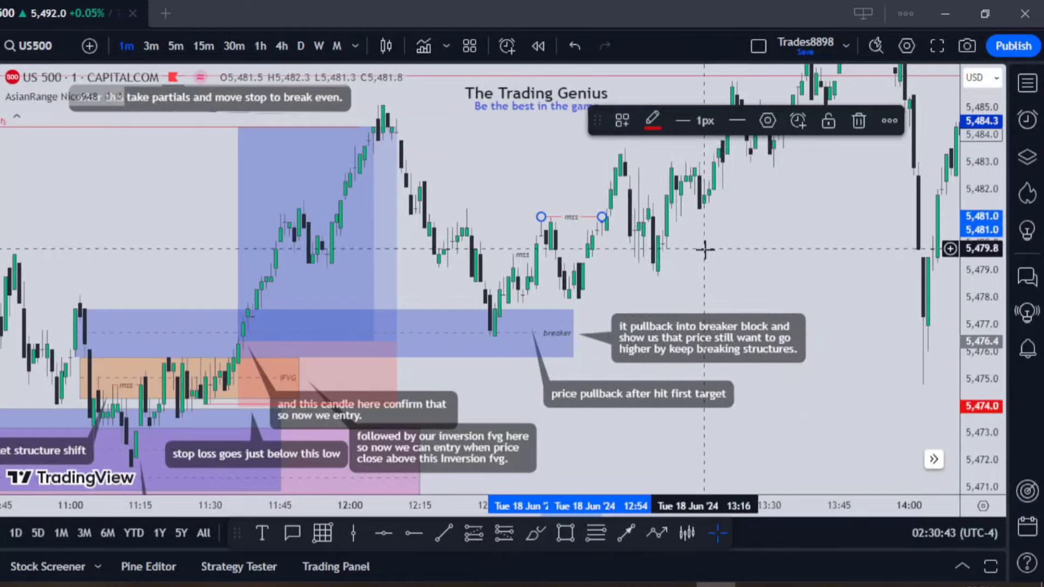
Draw a rectangle around the 12:49 candle from 5,479.3 to 5,478.0 and extend it to about 13:09
scroll(782, 248, "up", 2)
left_click_drag(782, 247, 803, 266)
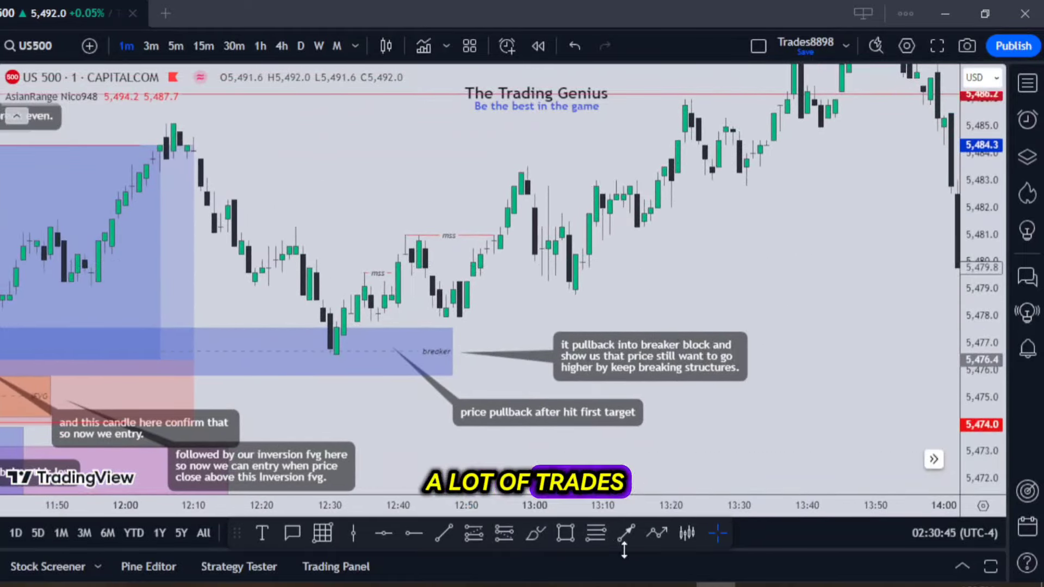
left_click(565, 533)
left_click(460, 282)
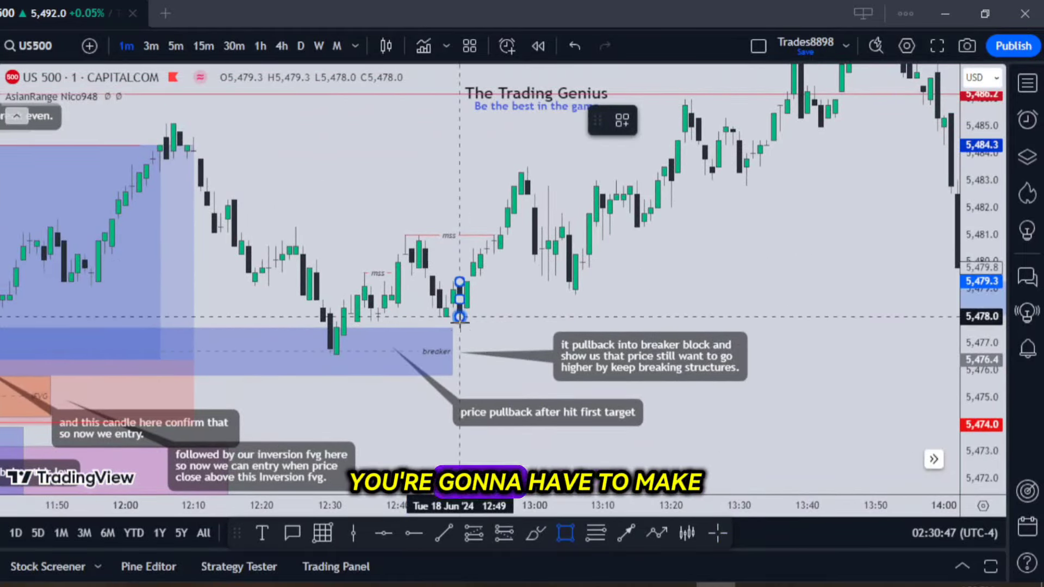
left_click(459, 317)
left_click_drag(459, 299, 601, 296)
left_click_drag(685, 351, 650, 367)
left_click(549, 316)
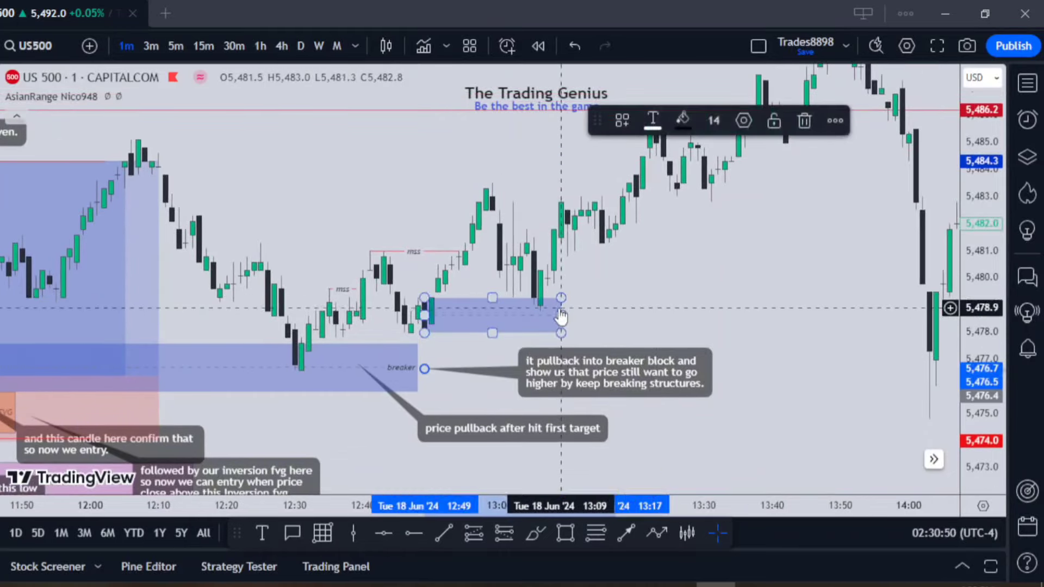
Add a callout to the right of the order block rectangle reading "here price pullback to this orderblock"
left_click(293, 533)
left_click_drag(575, 312, 689, 294)
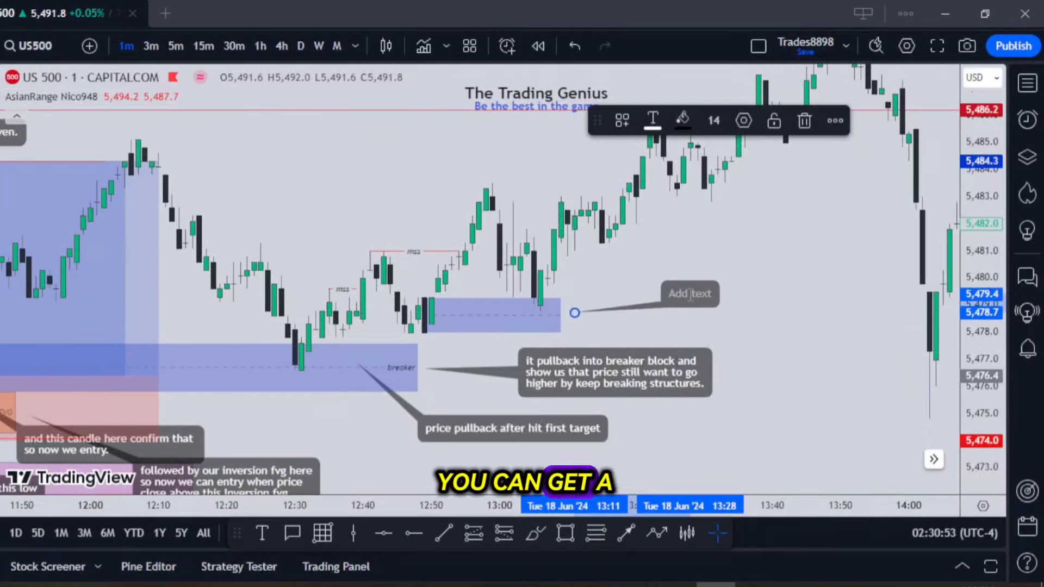
type("here price pu")
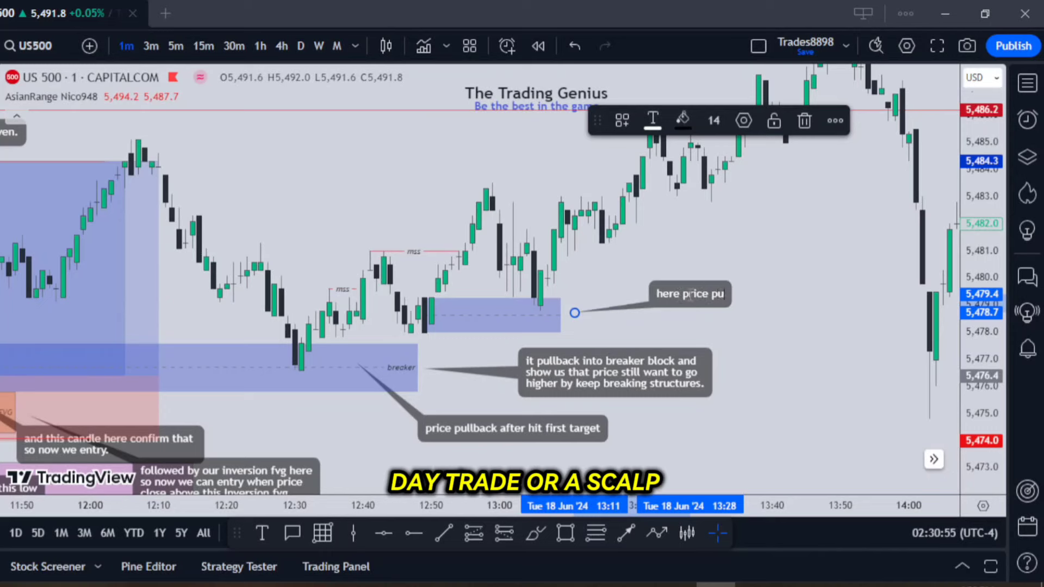
type("llbakc")
key("BackSpace")
type("ck")
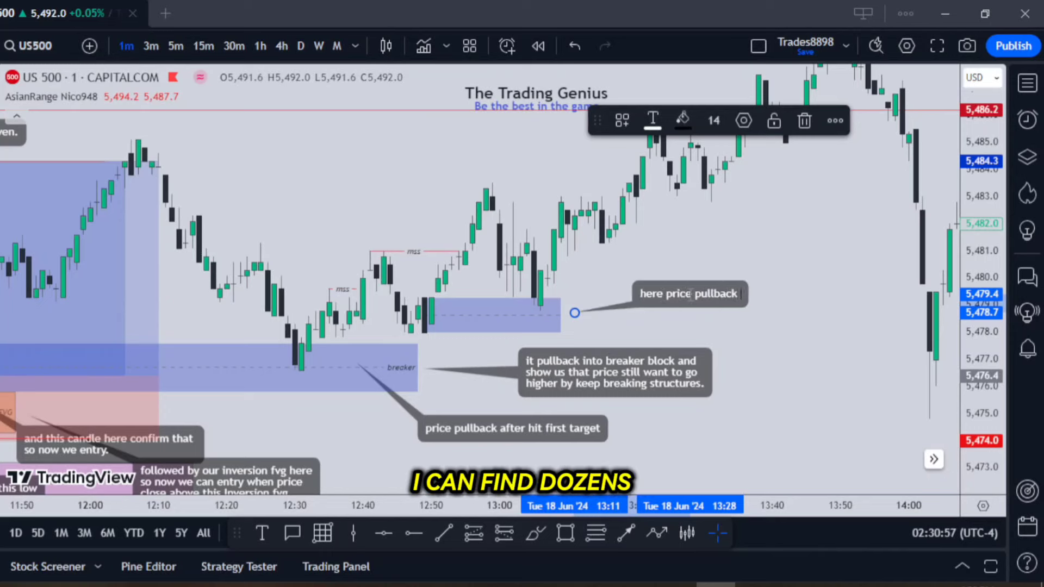
type(" to thsi")
key("BackSpace")
key("BackSpace")
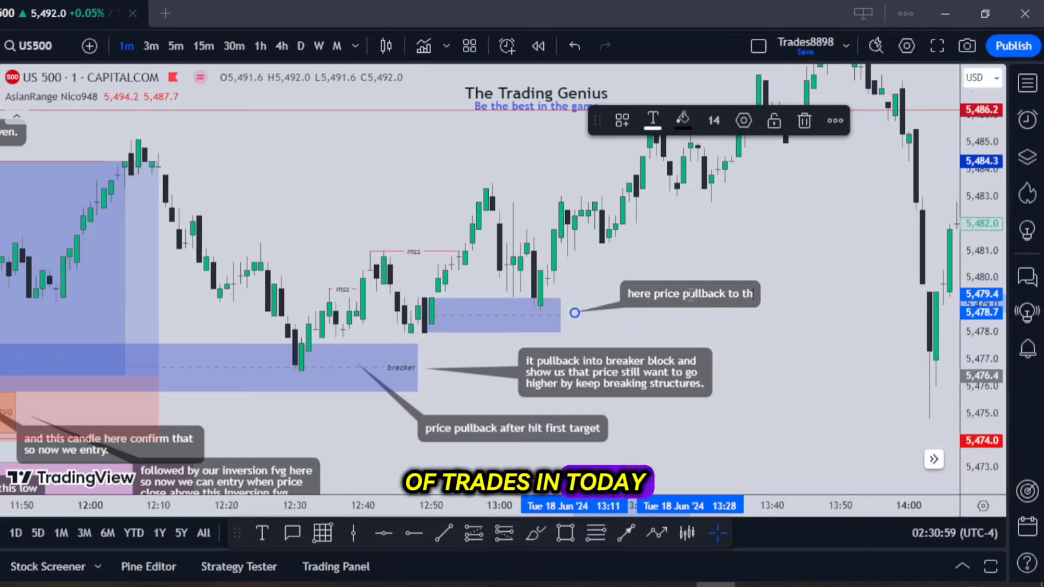
type("is orderblo")
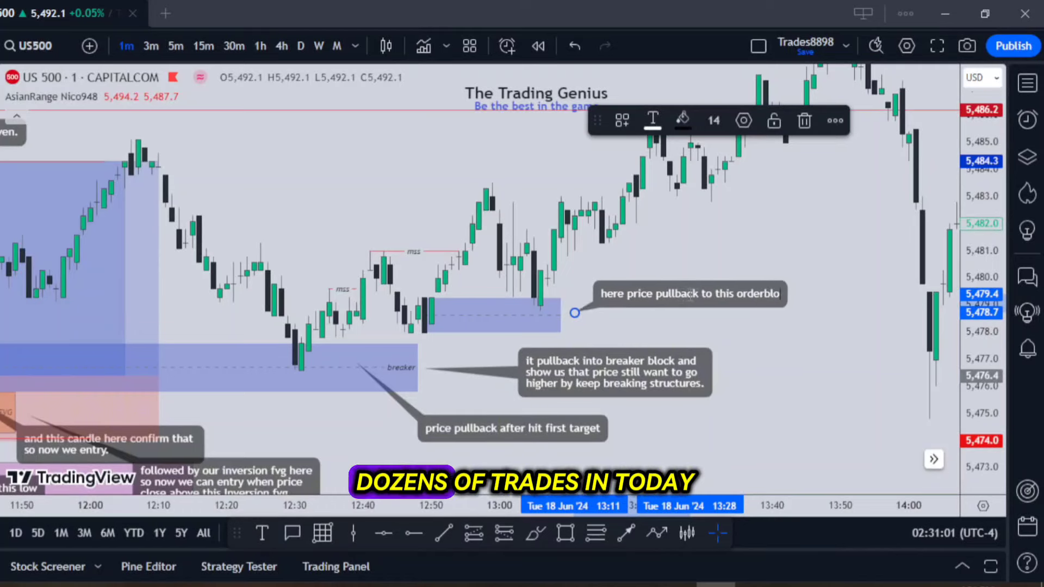
type("ck")
Add a second line to the order block callout reading "and it just break a high which make it"
key("Return")
type("and it")
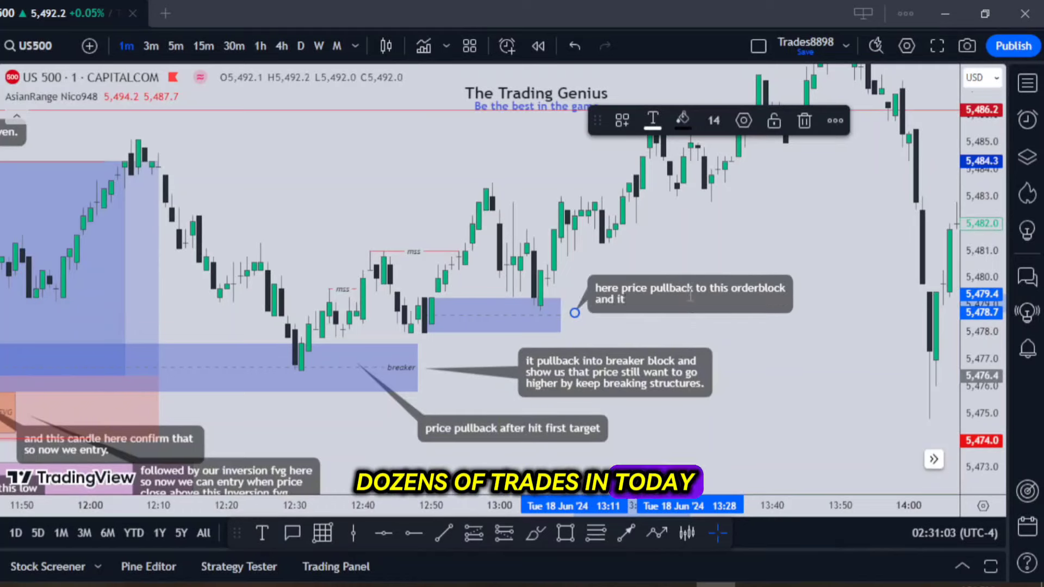
type(" just")
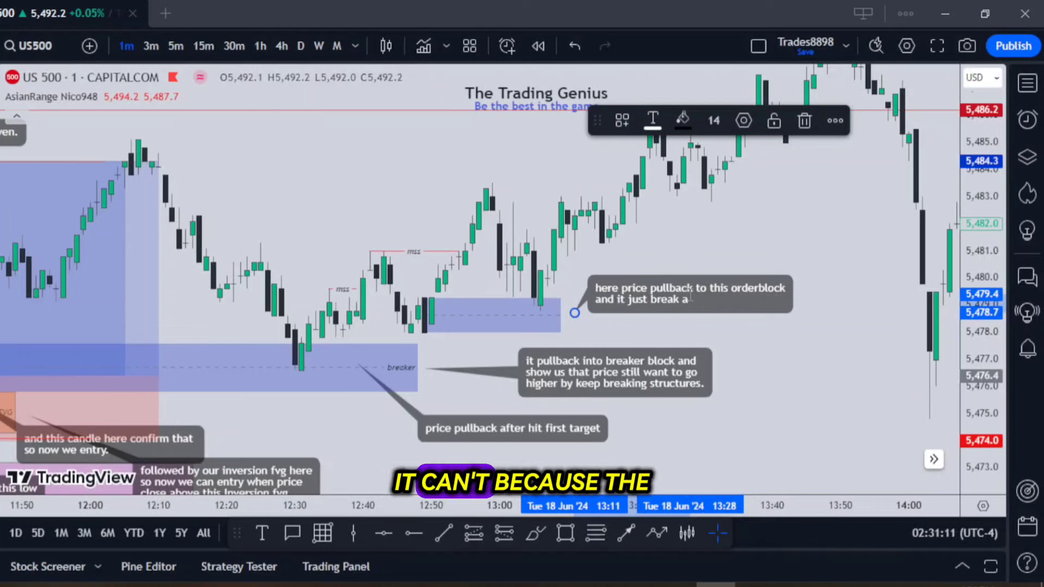
type(" break a high which make it")
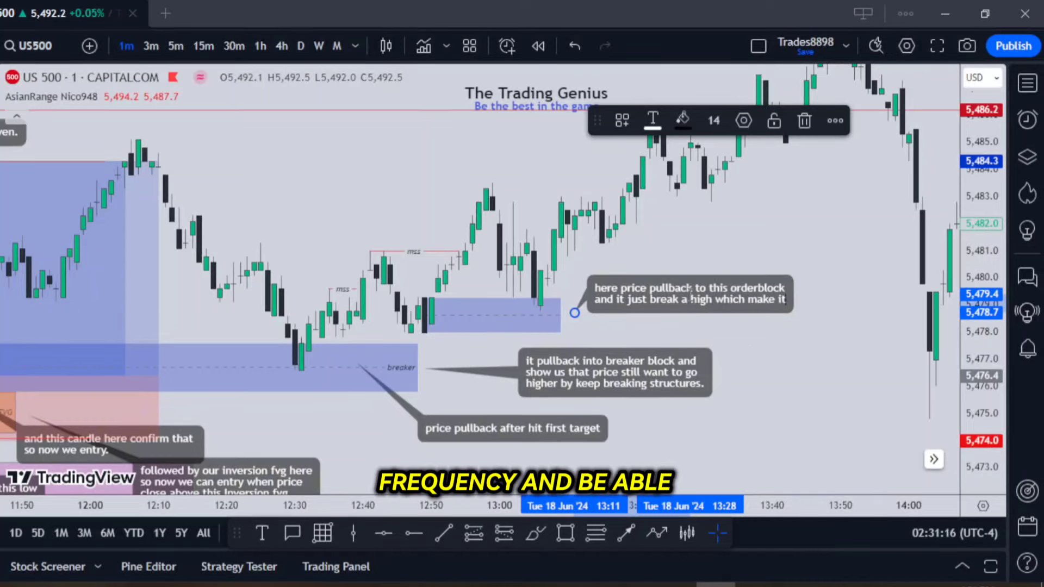
Finish the order block callout with "valid for me to add small positions to aim for our final target." and shift it slightly right and down
key("Return")
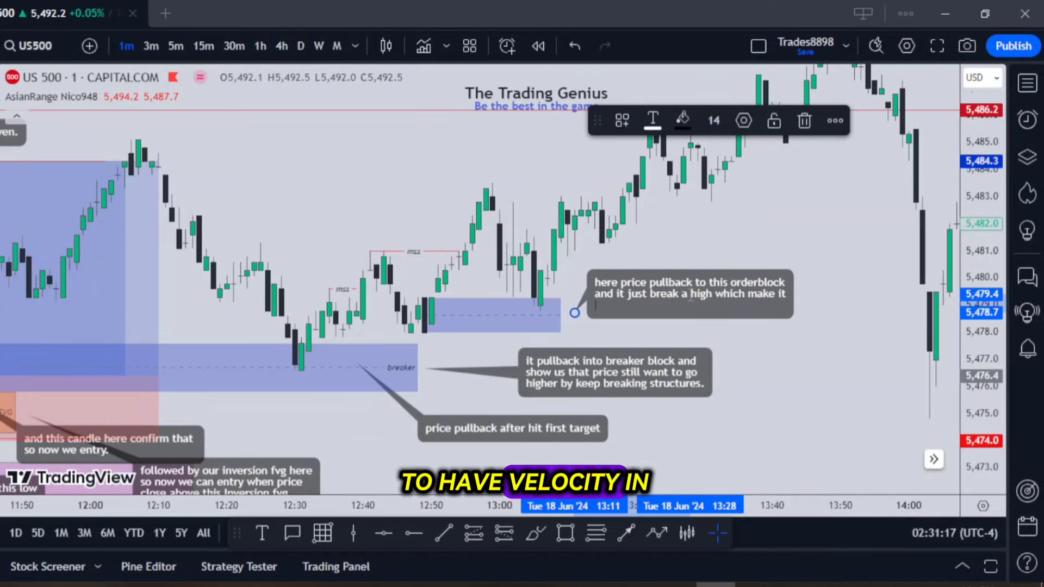
type("valid for me t")
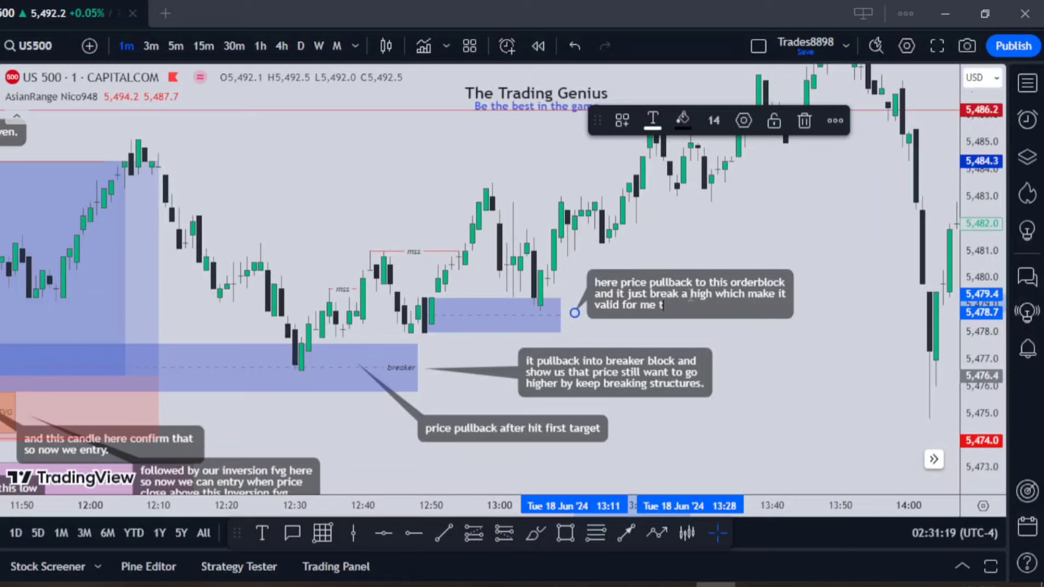
type("o add small pos")
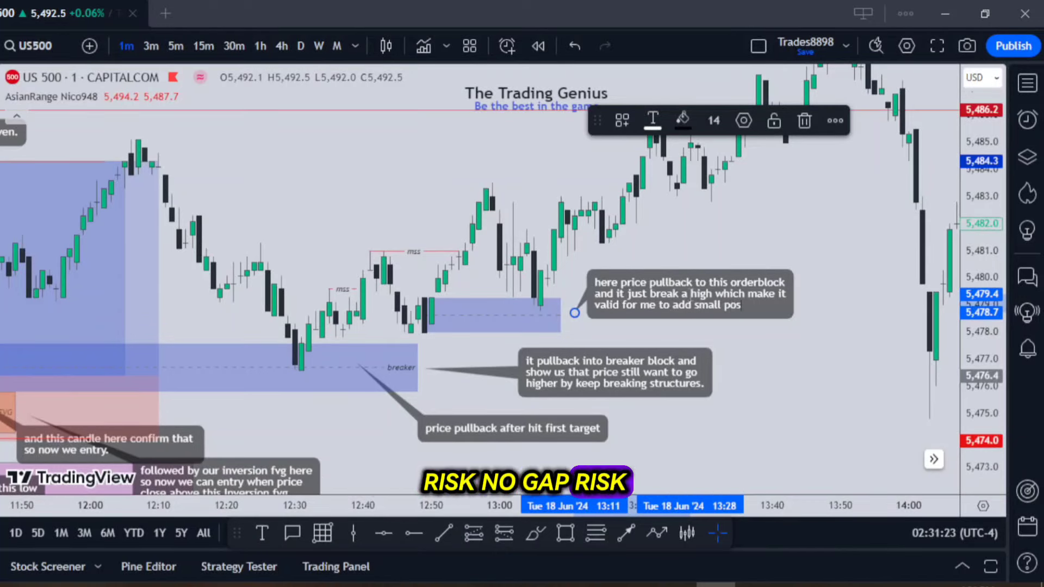
type("itions to")
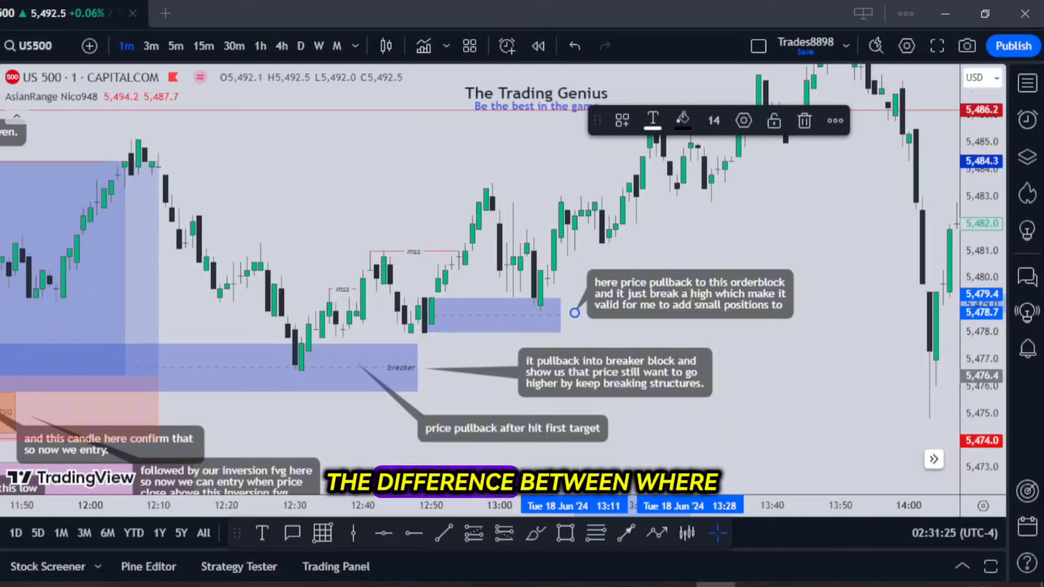
type(" aim for our final t")
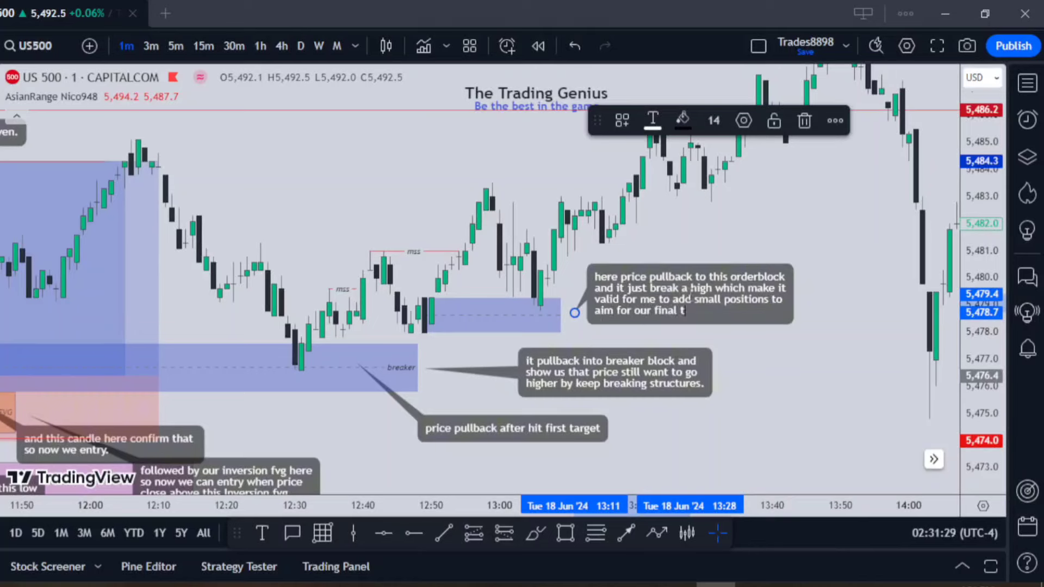
type("arget.")
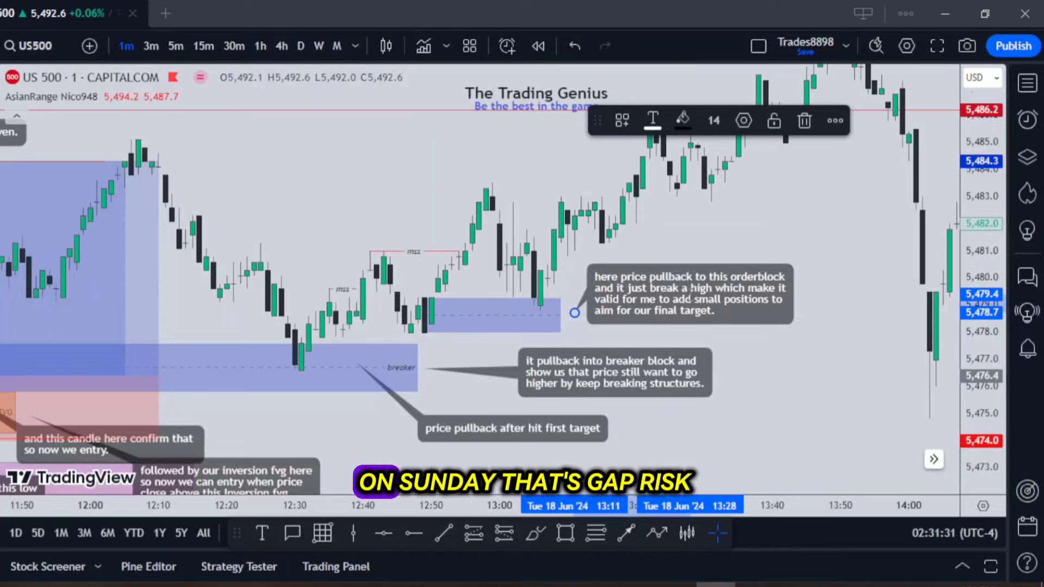
left_click_drag(740, 302, 794, 324)
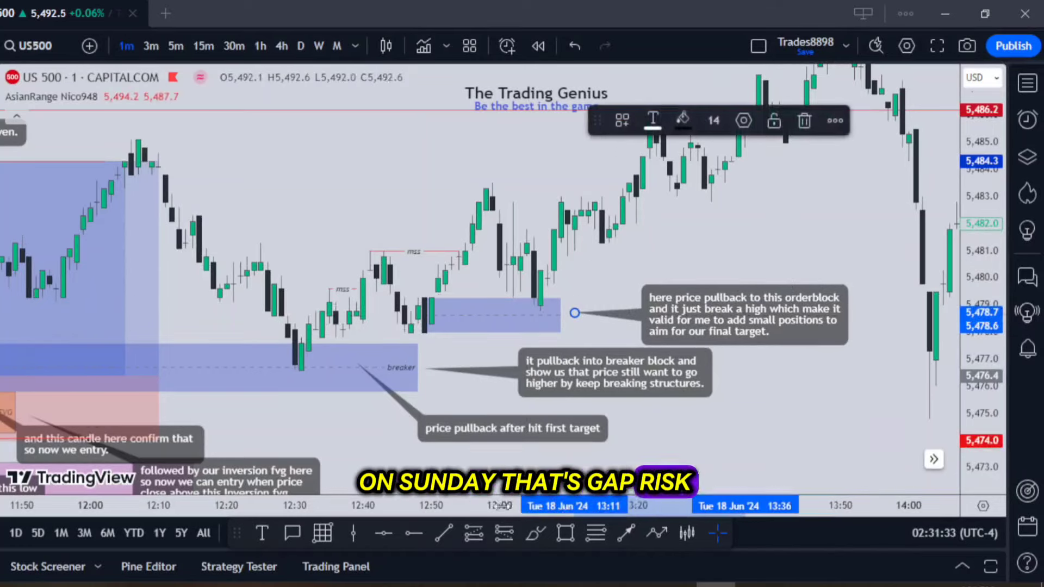
Place a long position at 13:04 with its entry at 5,479.3 and its stop at 5,477.7, just below the order block
left_click(526, 302)
left_click(527, 299)
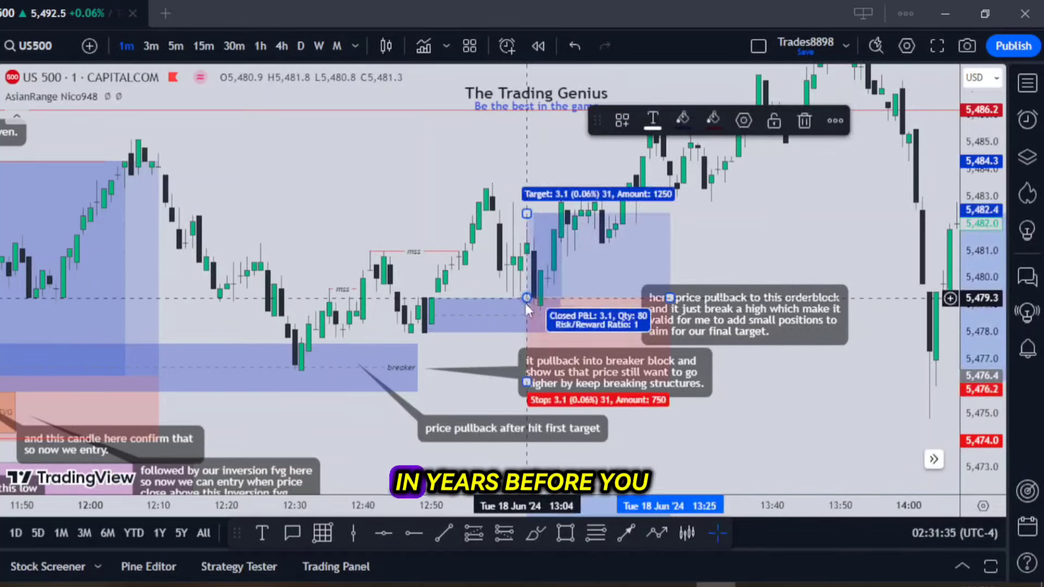
left_click_drag(527, 392, 519, 356)
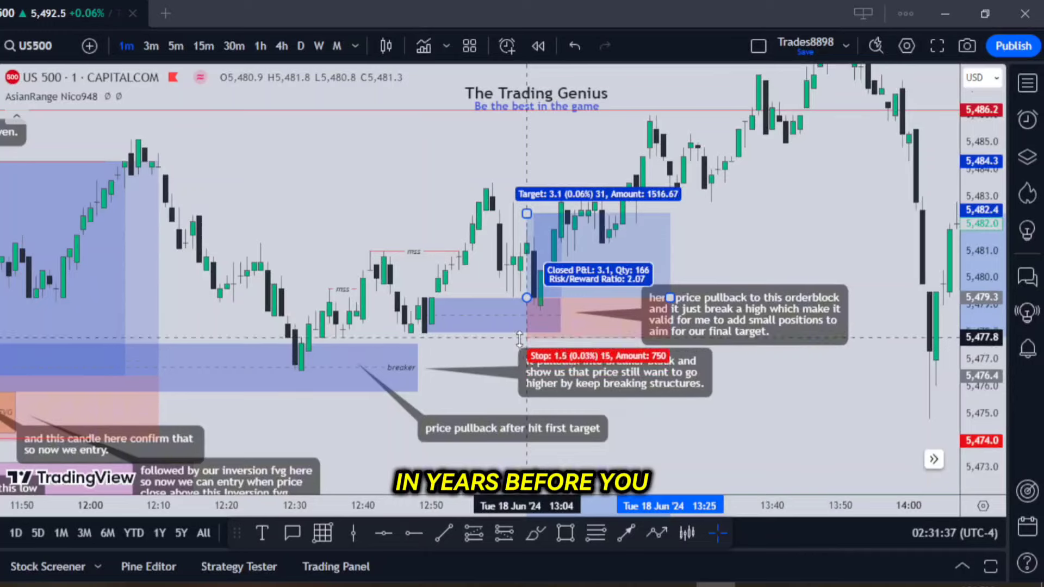
Raise the new long position's target to the 5,486.2 liquidity line and extend the position to 13:45
left_click(744, 316)
left_click_drag(745, 315, 759, 324)
scroll(764, 224, "down", 5)
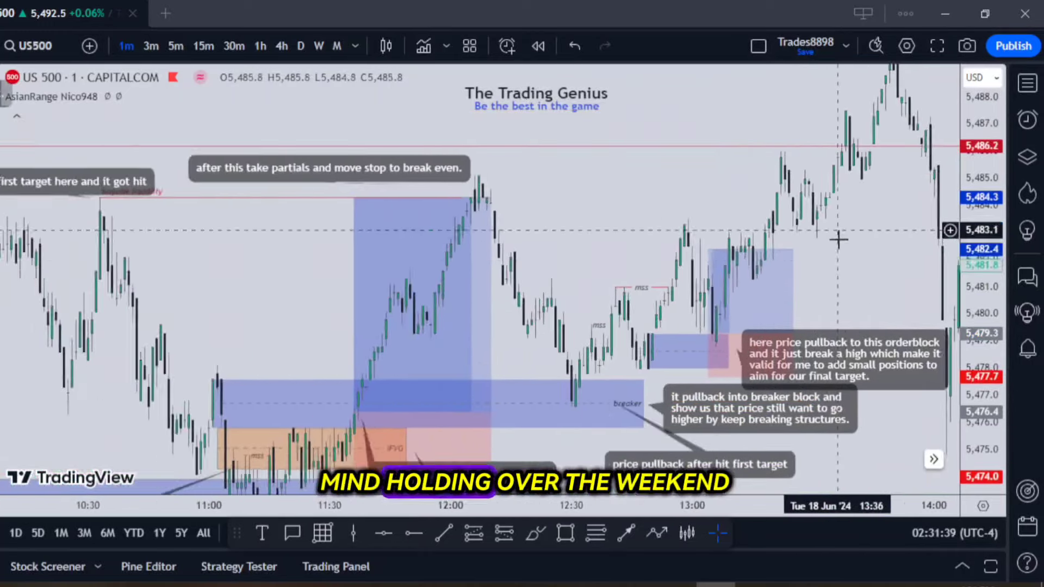
left_click_drag(672, 229, 661, 134)
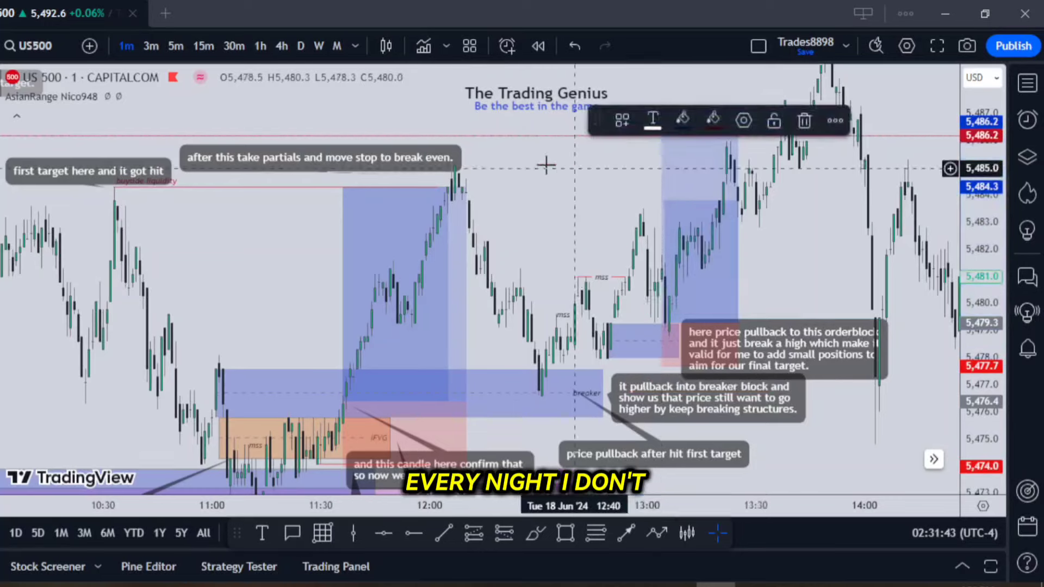
scroll(673, 338, "right", 3)
left_click_drag(676, 326, 752, 326)
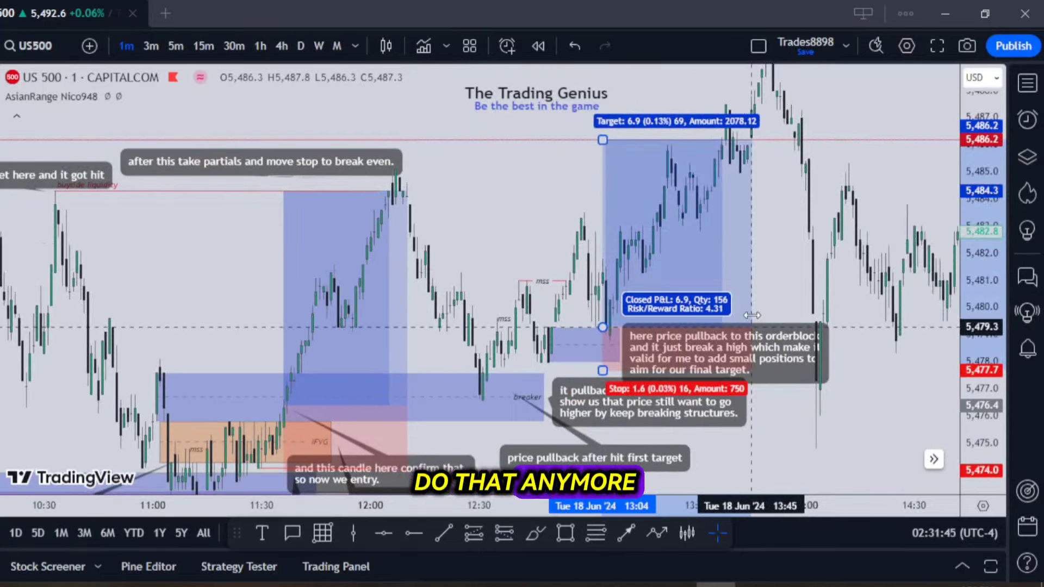
Add a callout above the second long position's target reading "and here price hit this target very quickly"
left_click_drag(794, 250, 763, 311)
left_click(292, 532)
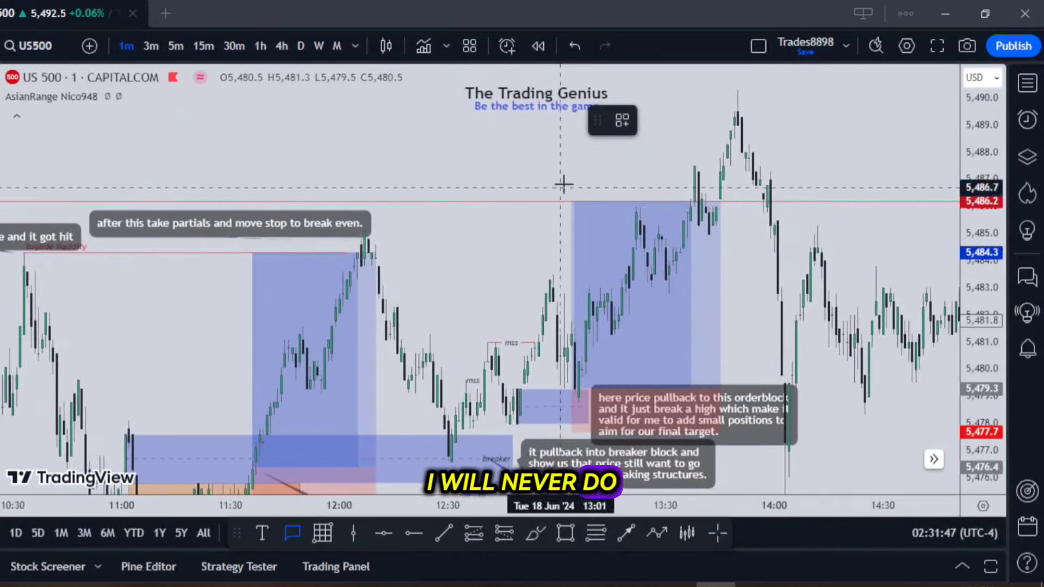
left_click(578, 187)
left_click(514, 155)
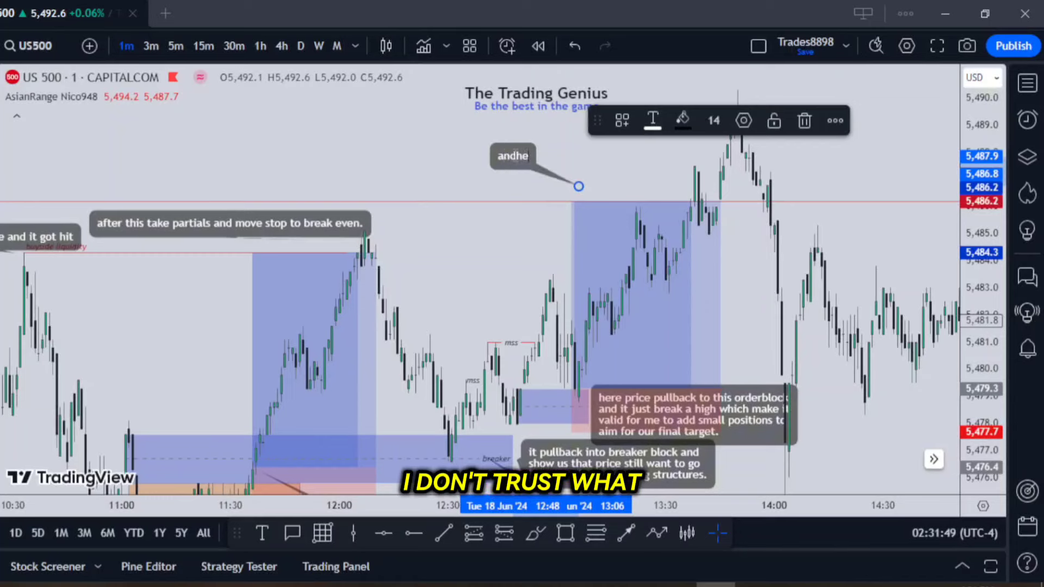
type("and here")
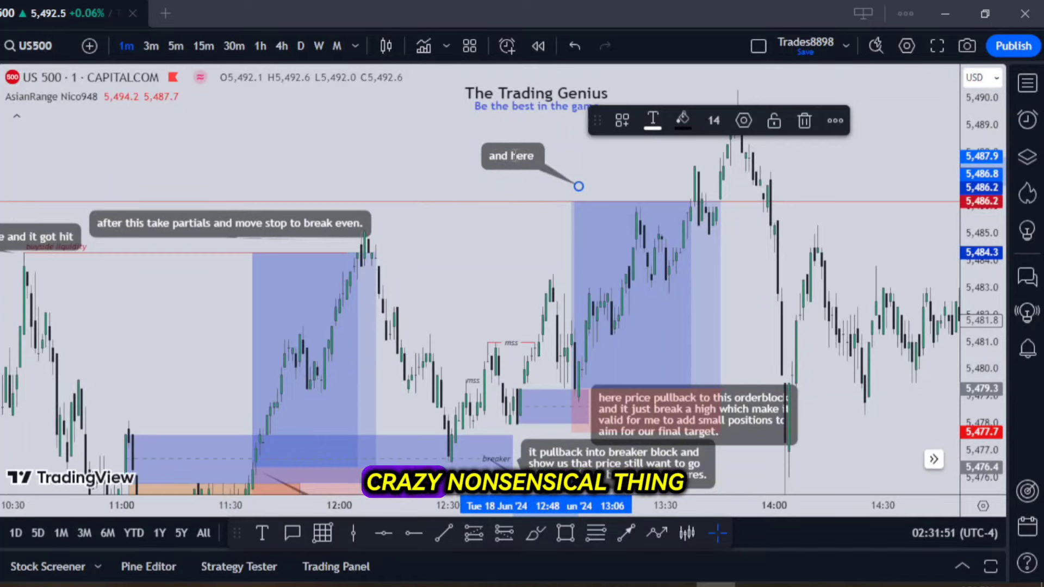
type(" price hit thi")
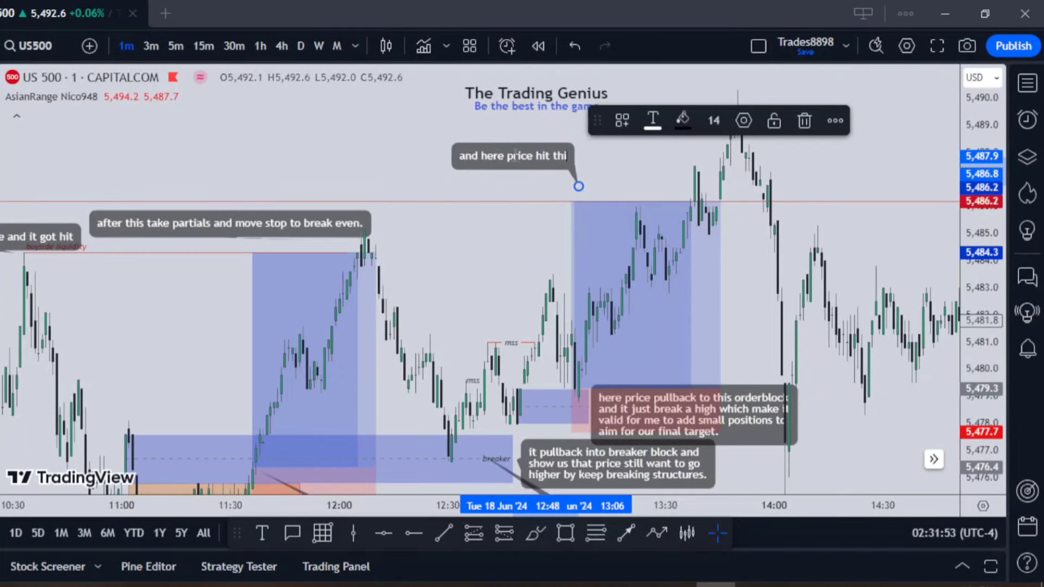
type("s")
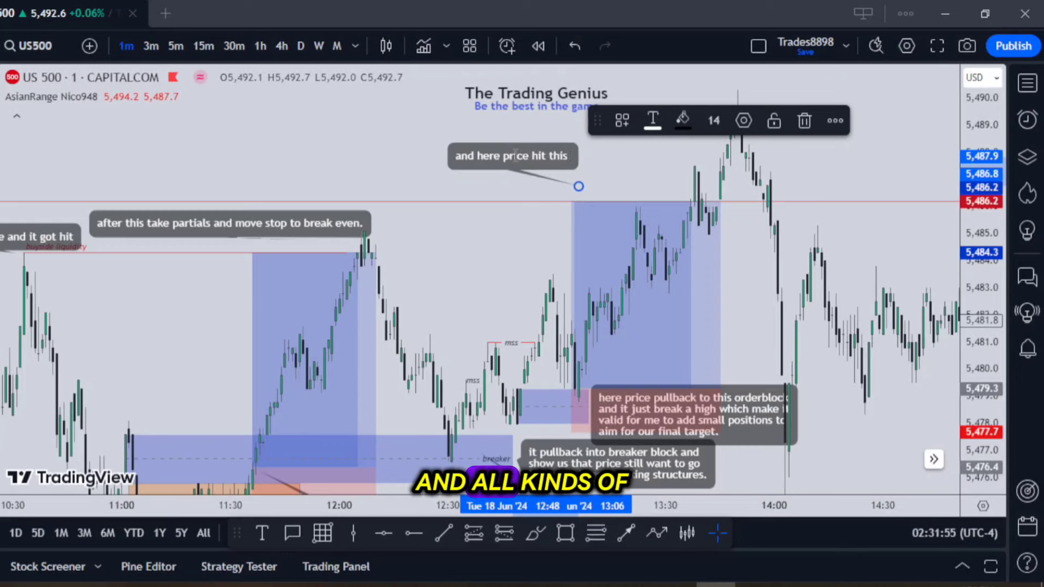
type(" hi")
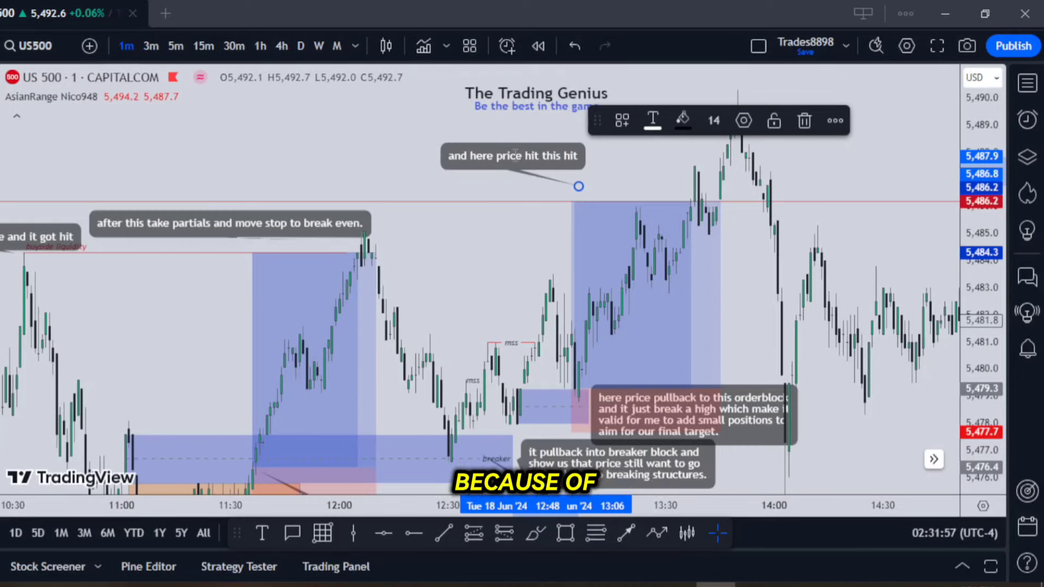
type("targ")
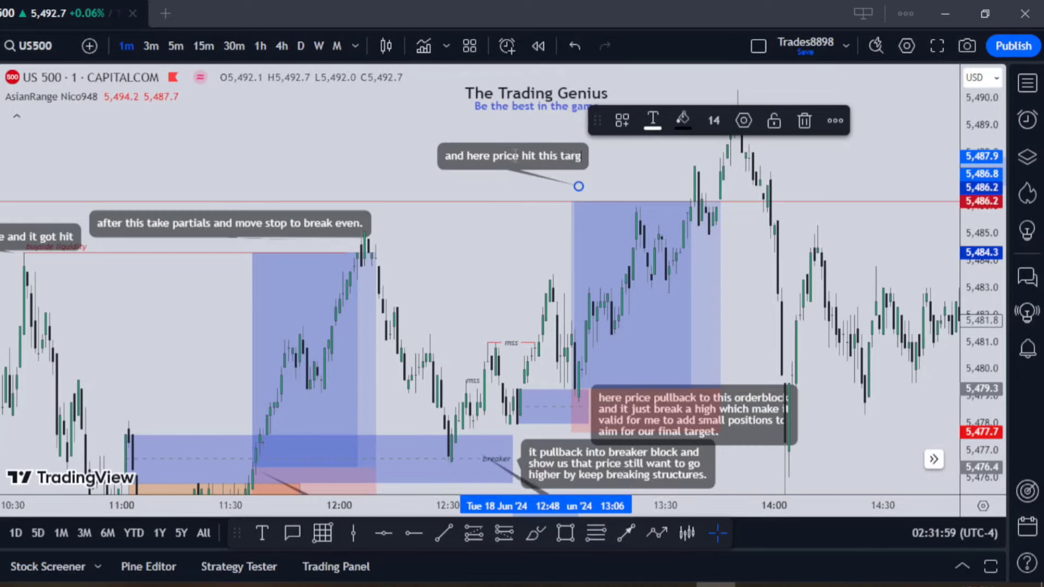
type("et very qic")
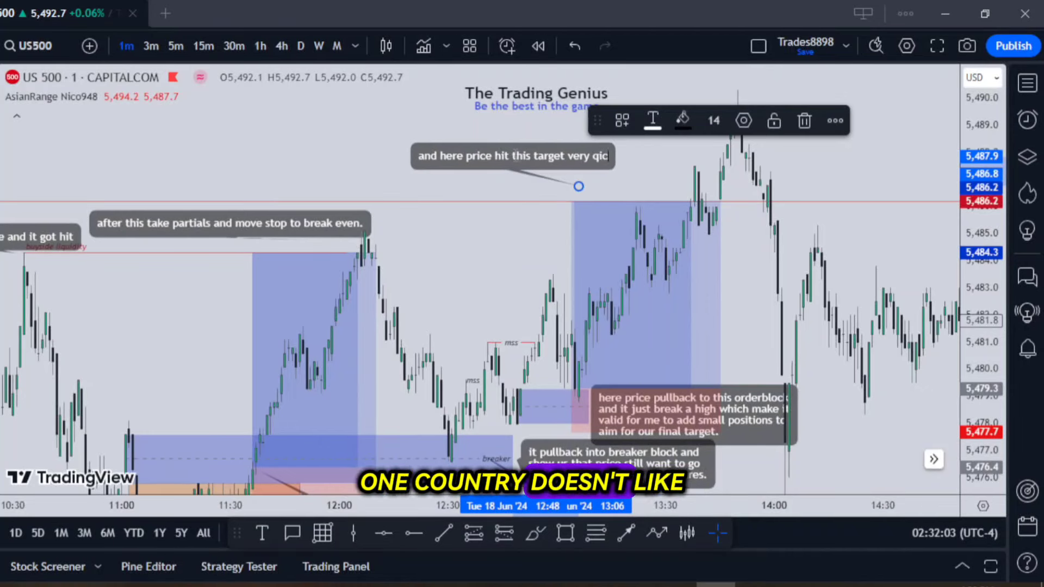
key("BackSpace")
key("BackSpace")
type("uickly")
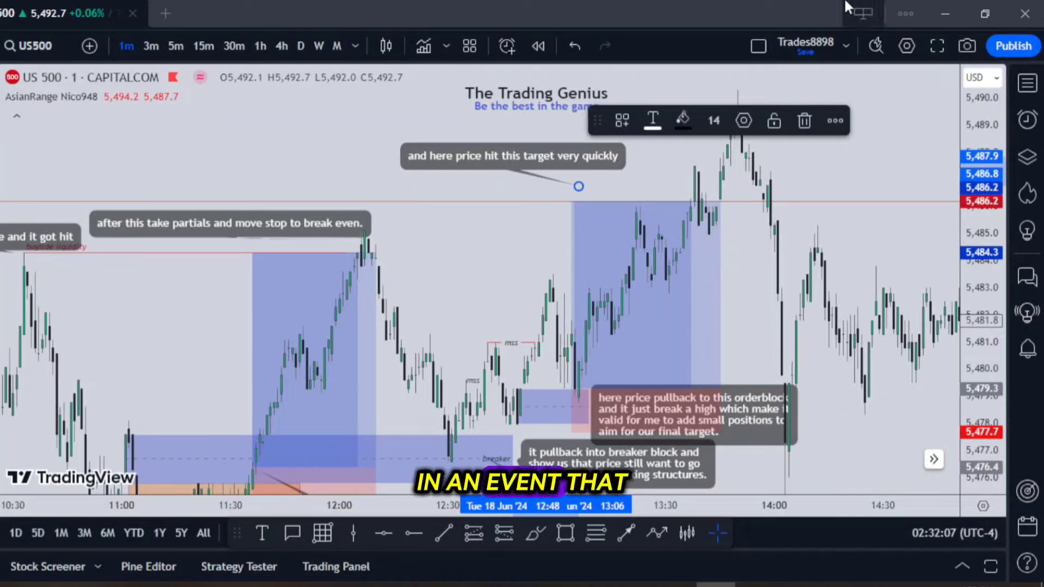
left_click(939, 247)
Move the order block callout and the breaker pullback callout further right so that they do not overlap each other
scroll(949, 201, "down", 2)
scroll(949, 202, "down", 2)
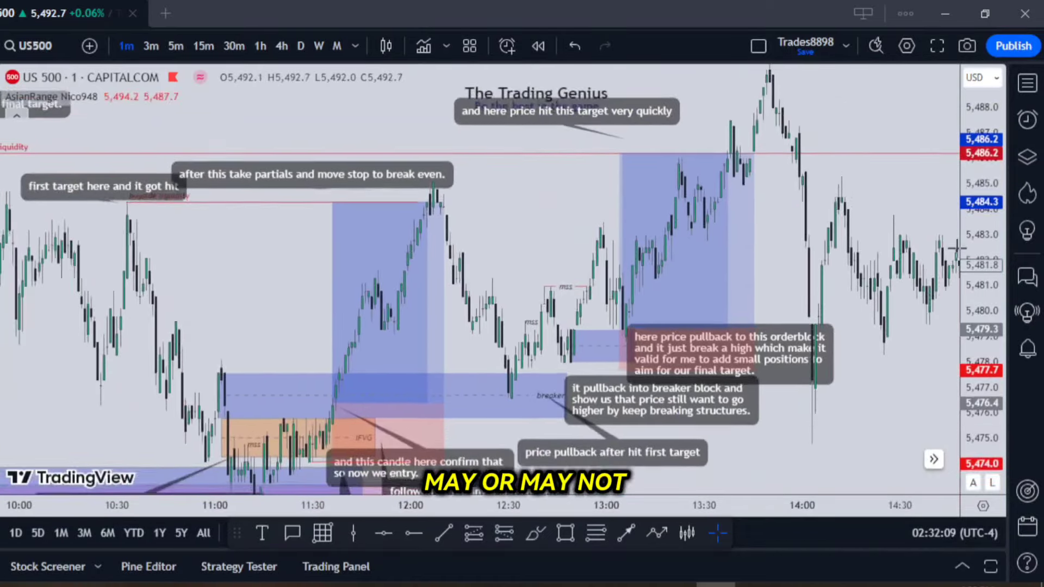
left_click_drag(879, 361, 921, 331)
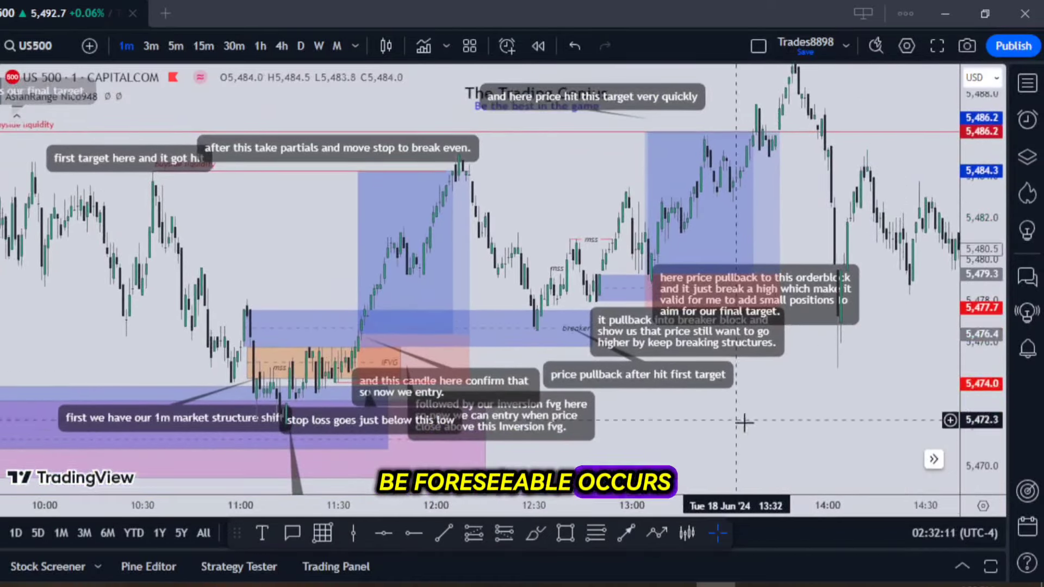
left_click_drag(823, 300, 890, 266)
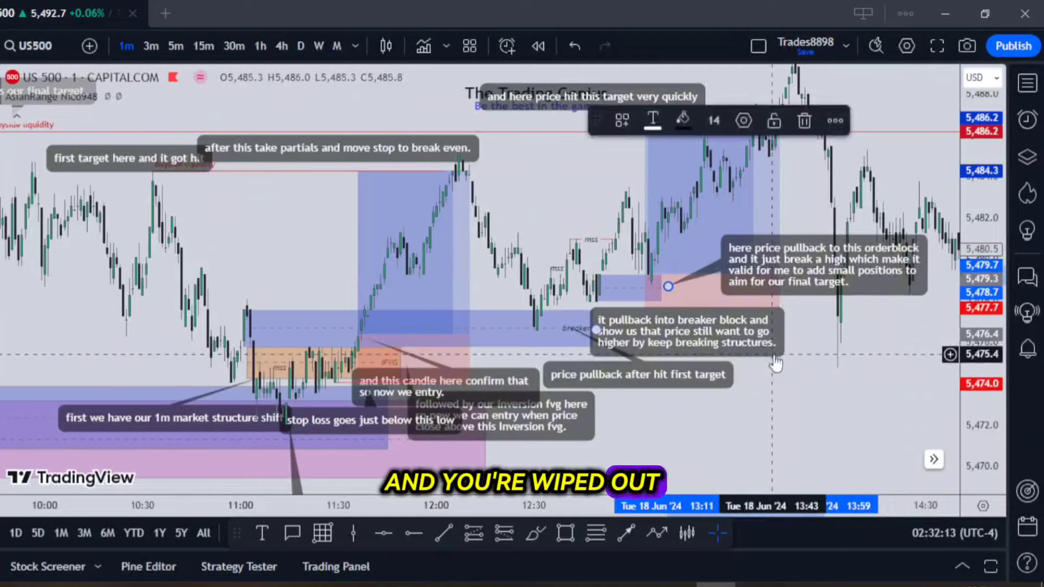
left_click_drag(653, 332, 770, 335)
left_click_drag(800, 437, 807, 441)
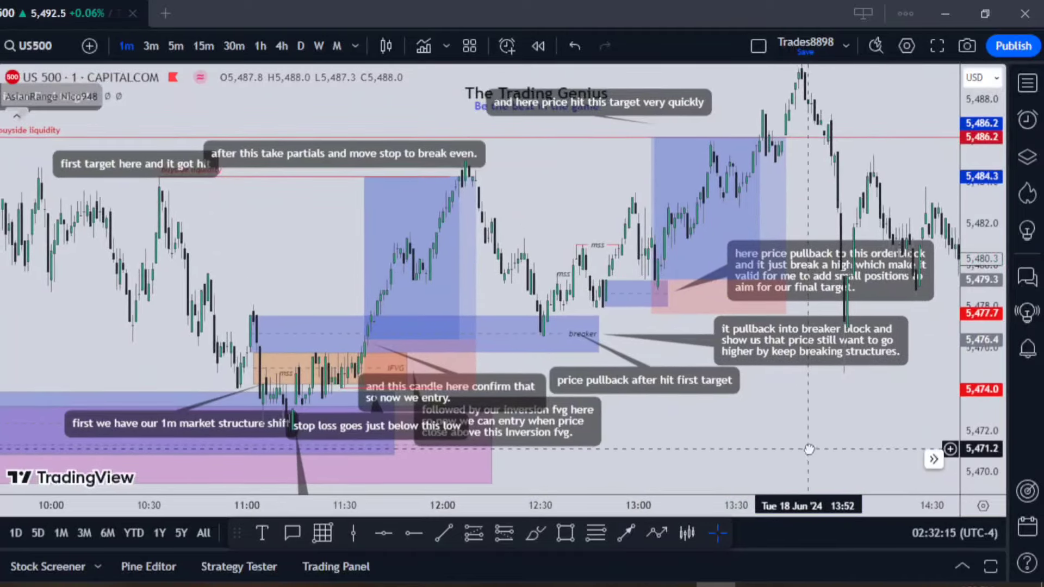
Spread apart the inversion fvg, market structure shift, stop loss and first target callouts, placing the last one below its buyside liquidity line
left_click_drag(583, 442, 665, 463)
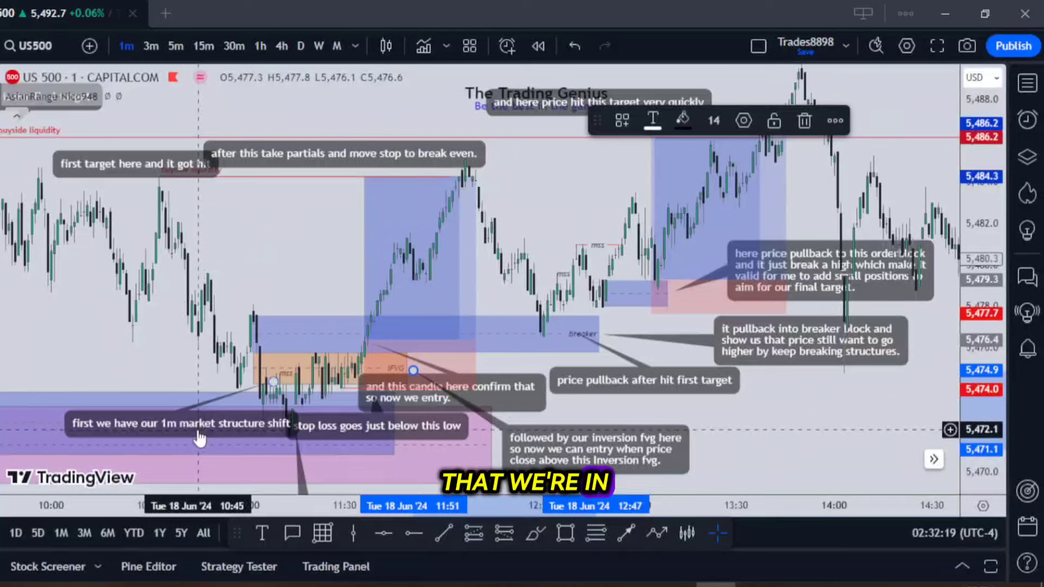
left_click_drag(201, 433, 139, 414)
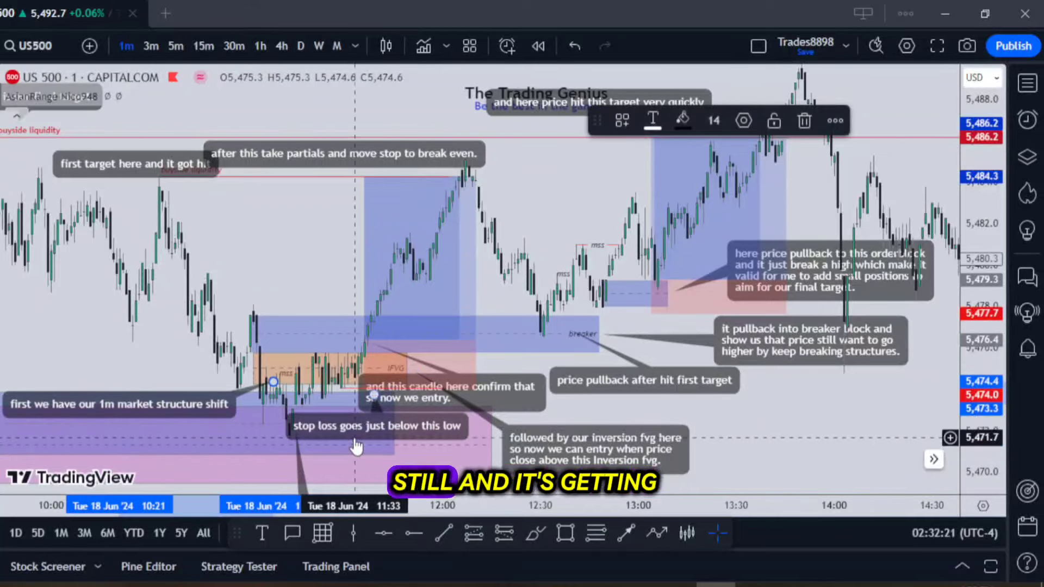
left_click_drag(330, 445, 255, 470)
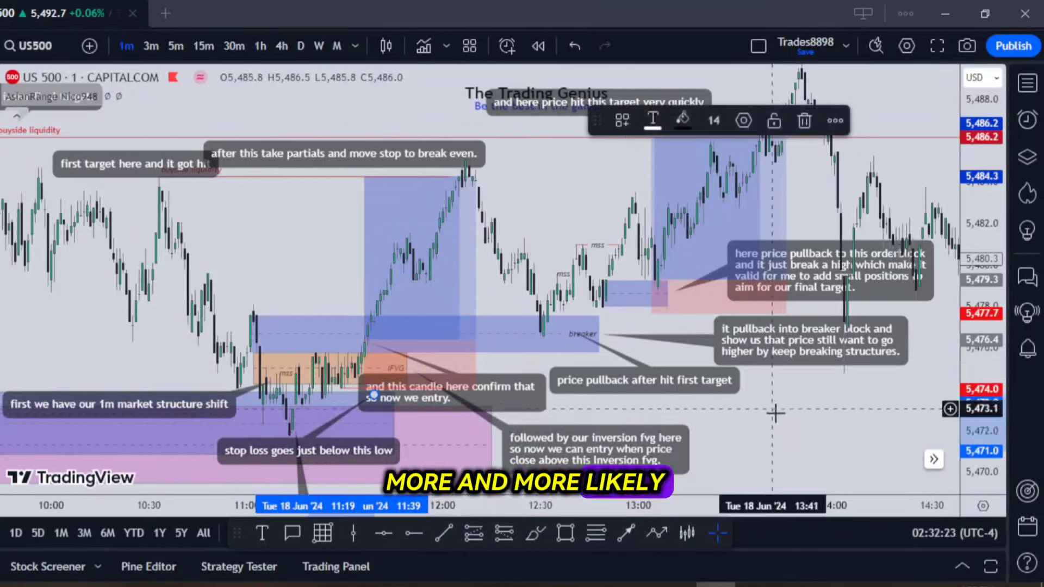
left_click_drag(126, 165, 104, 223)
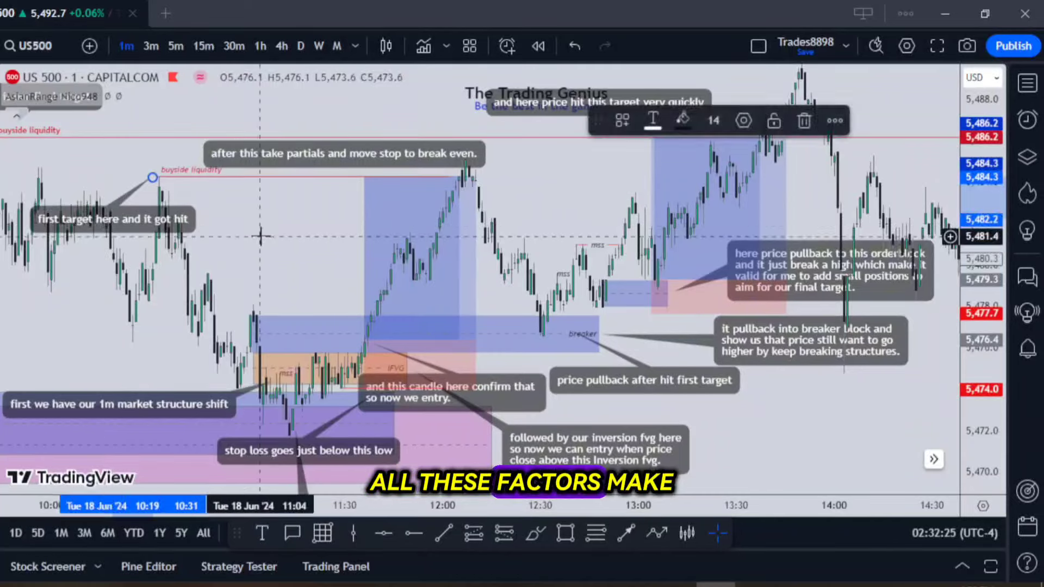
left_click(234, 247)
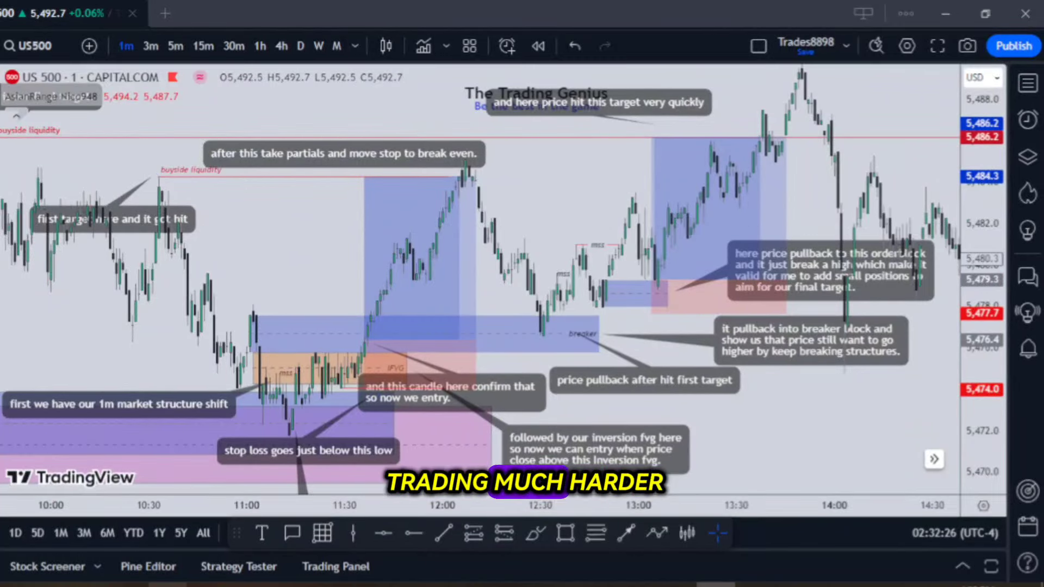